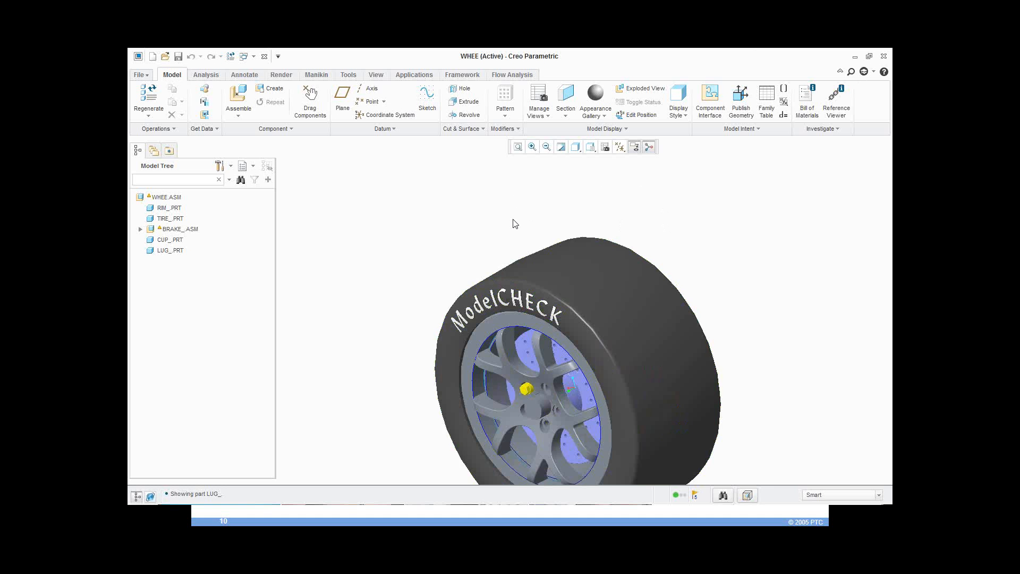
Step: Examine the wheel assembly up close, checking the tire lettering, the yellow lug and the brake rotor behind the rim
scroll(514, 224, up, 2)
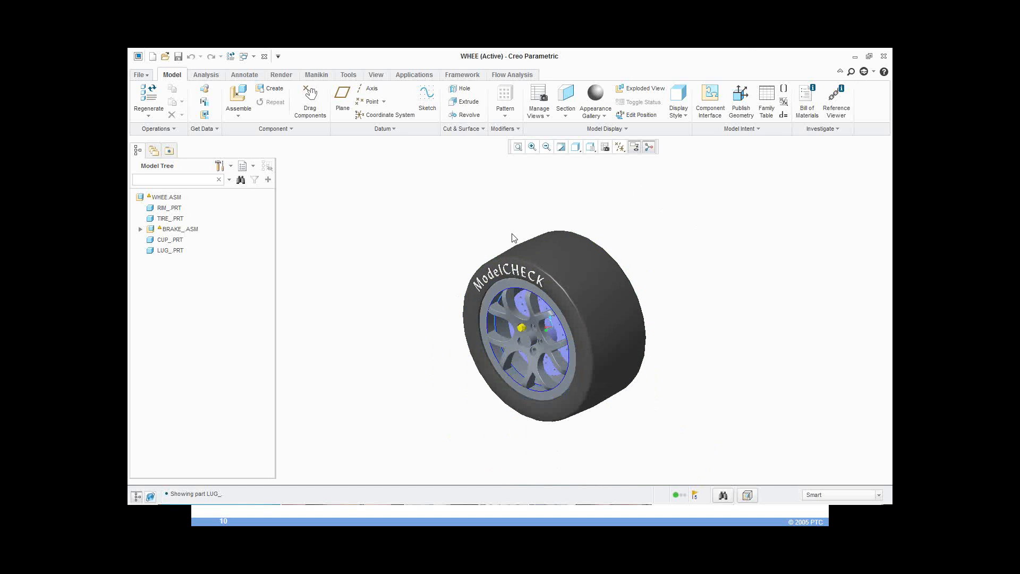
scroll(499, 247, down, 2)
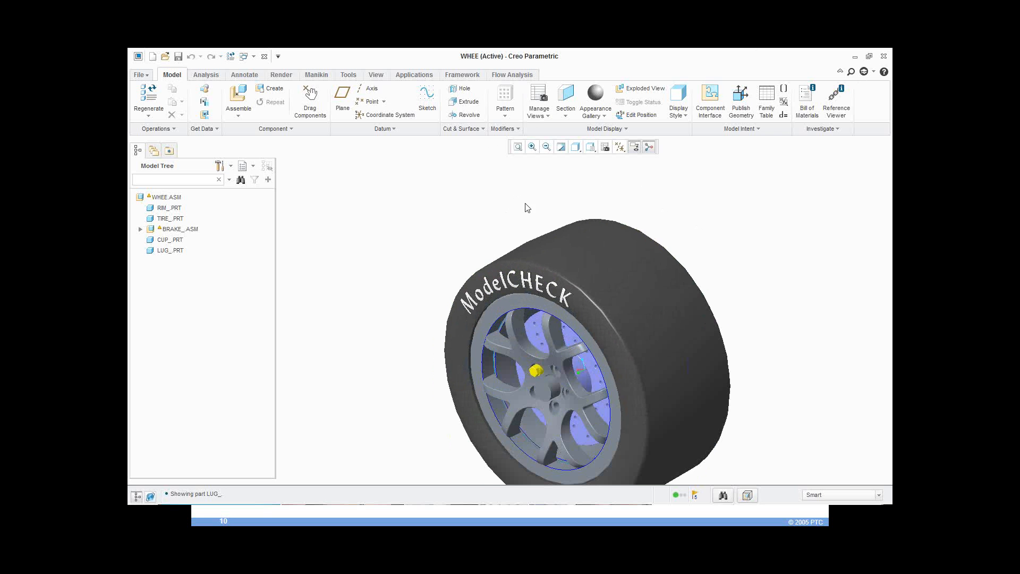
mouse_move(528, 207)
middle_down()
mouse_move(568, 185)
mouse_move(539, 198)
middle_up()
scroll(556, 337, down, 6)
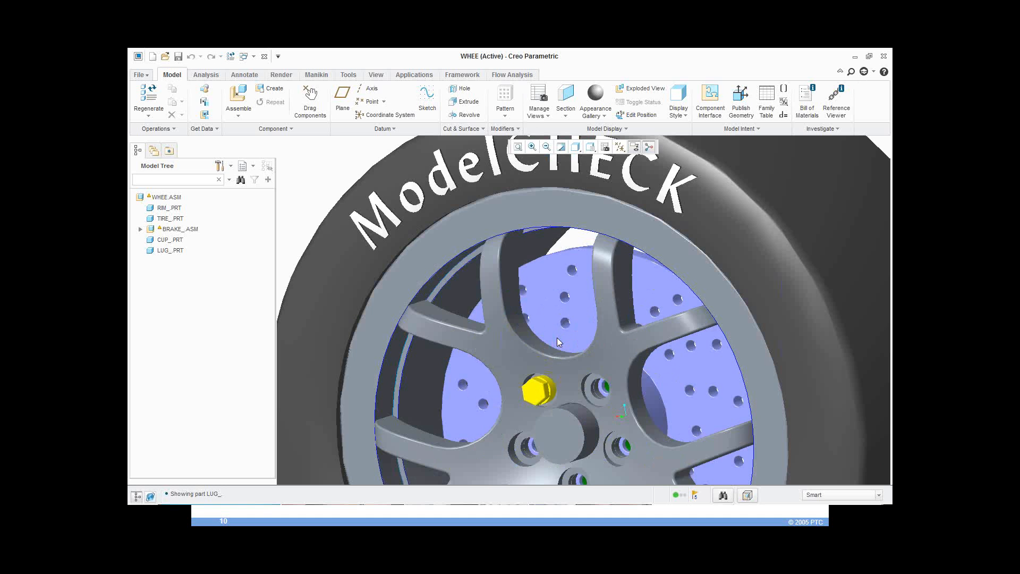
scroll(578, 238, up, 5)
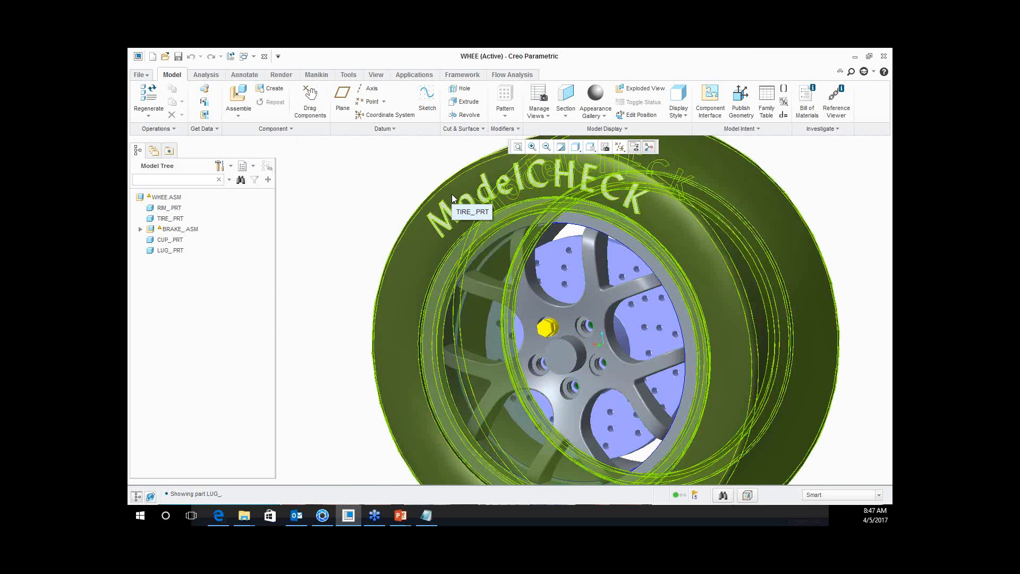
click(550, 328)
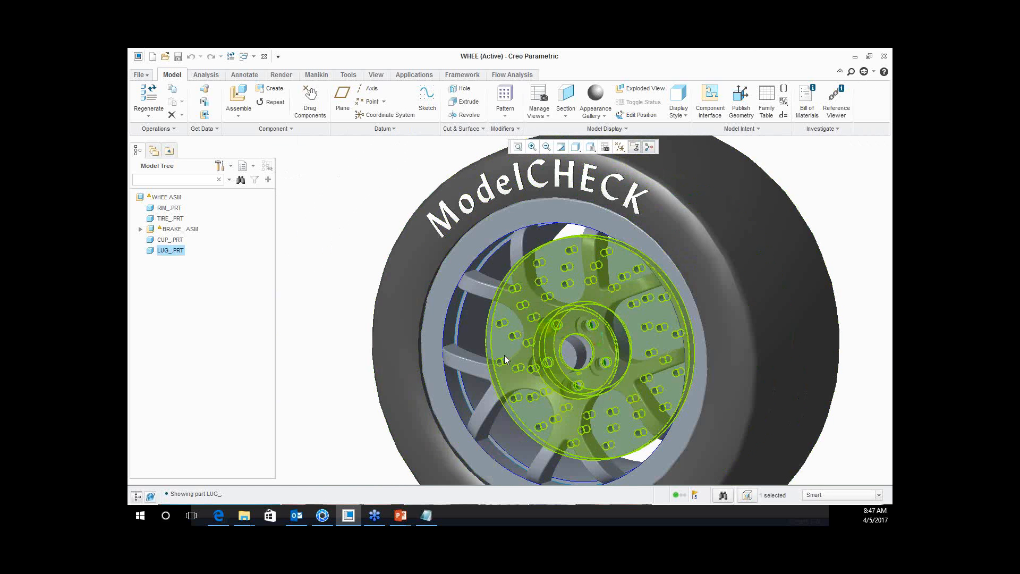
click(507, 346)
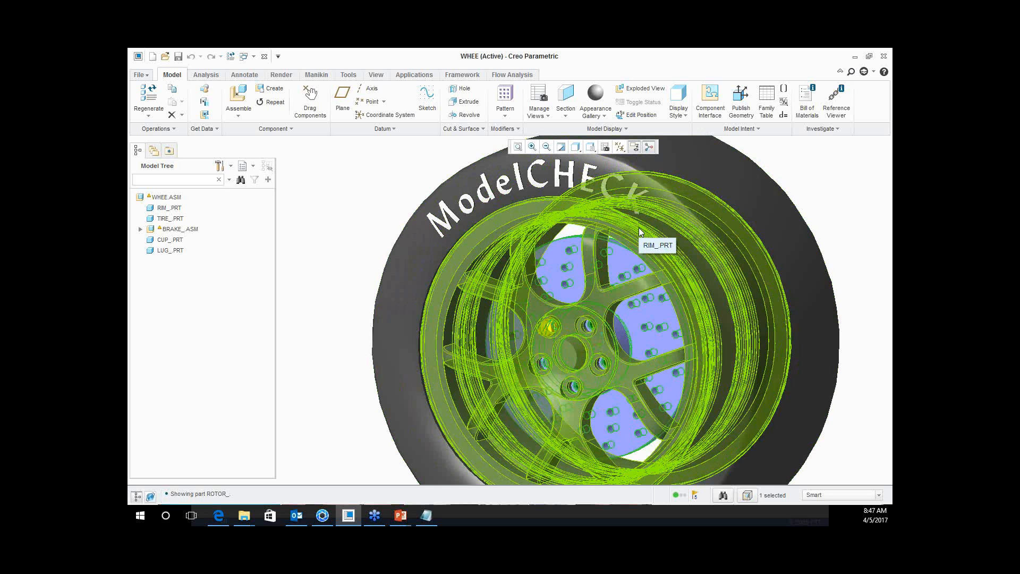
click(818, 184)
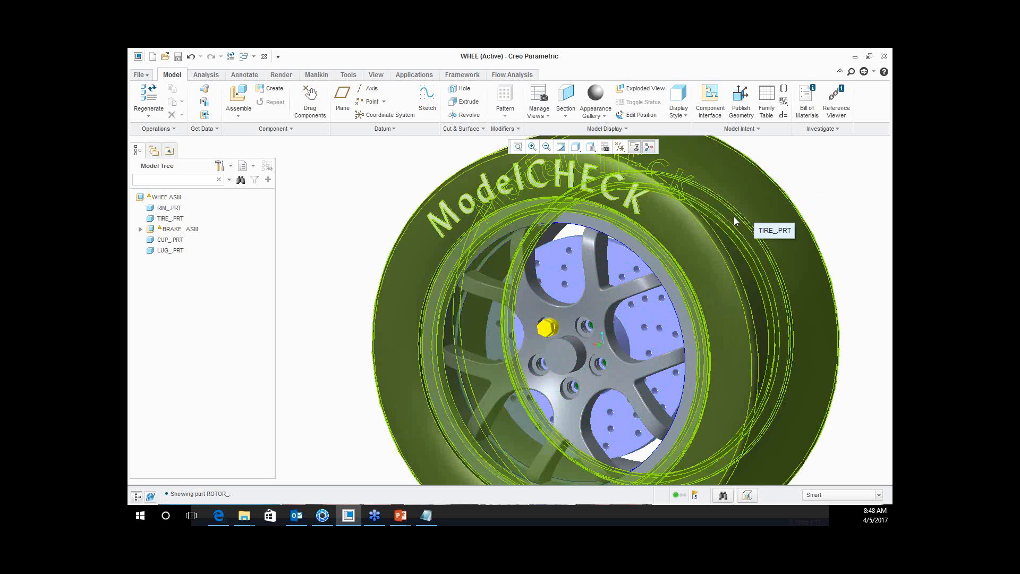
Step: Open the tire part from the wheel assembly in its own window
click(734, 217)
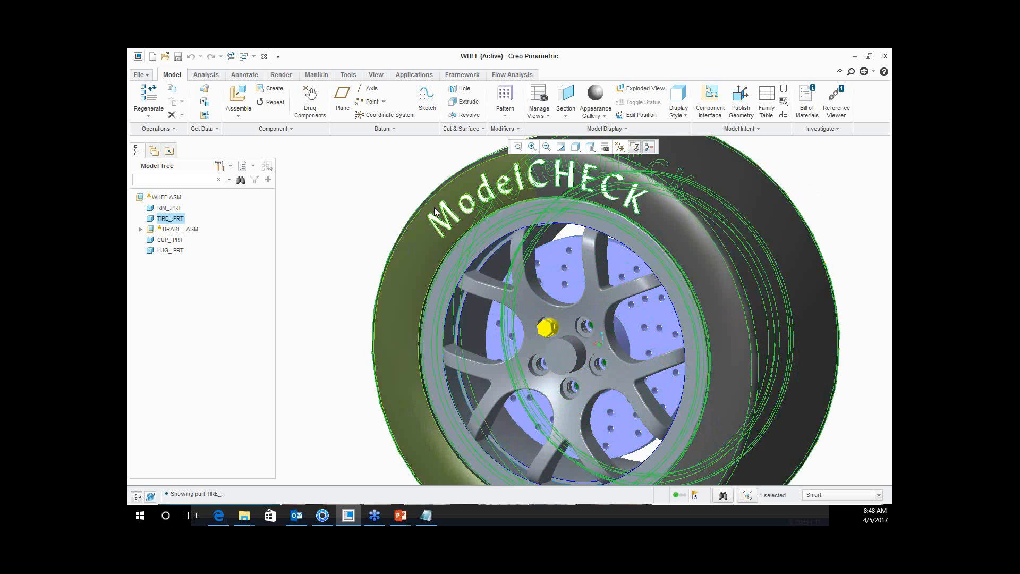
right_click(609, 194)
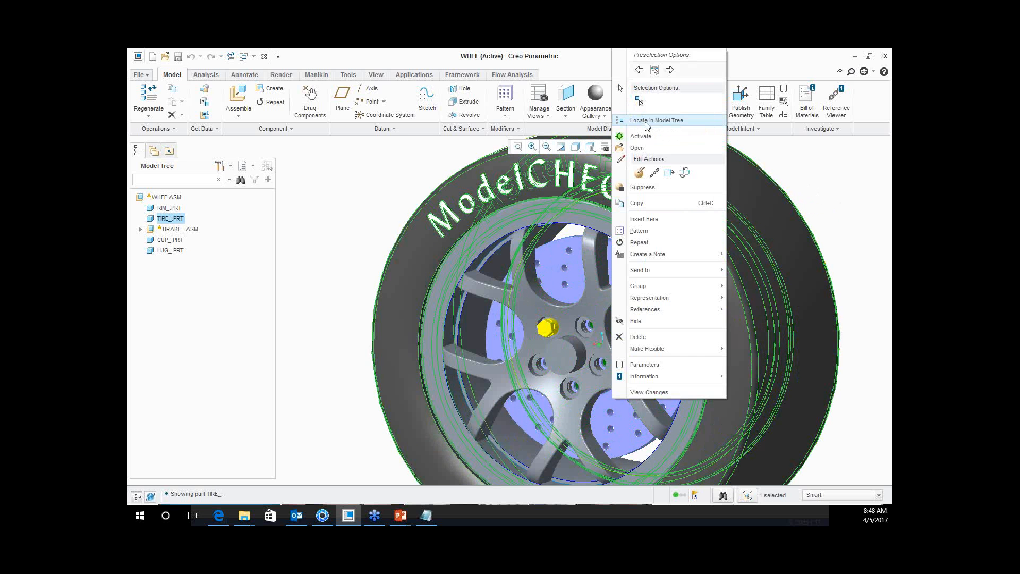
click(640, 137)
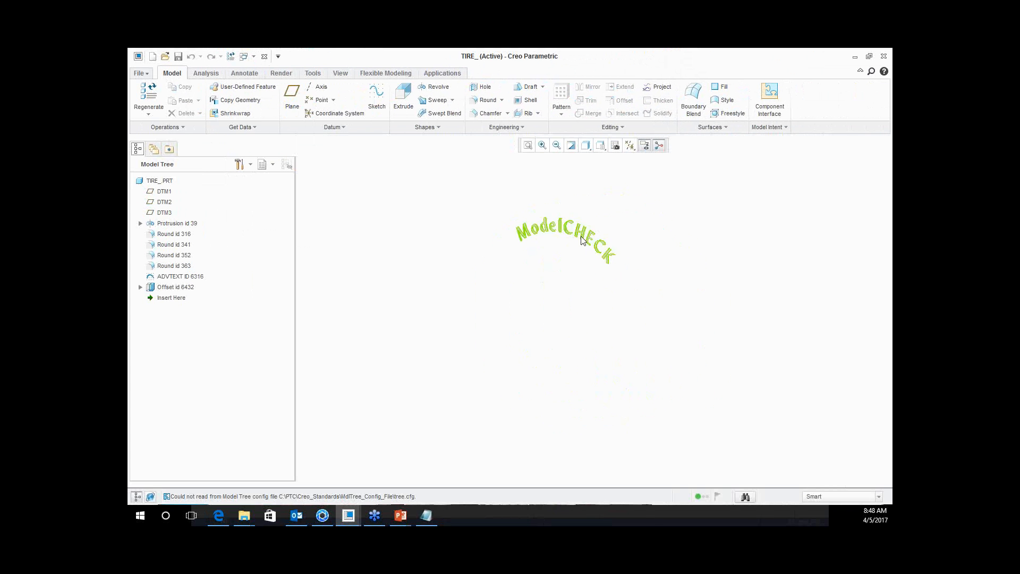
Step: Inspect the offset feature that forms the ModelCHECK lettering, including the side surface of the letter M
scroll(569, 193, up, 4)
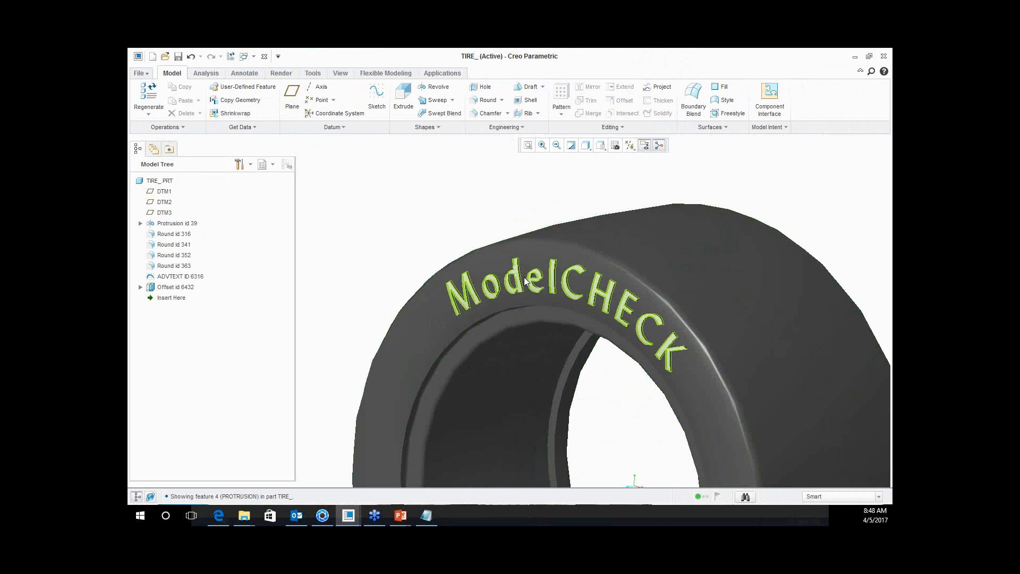
scroll(525, 282, up, 5)
click(170, 288)
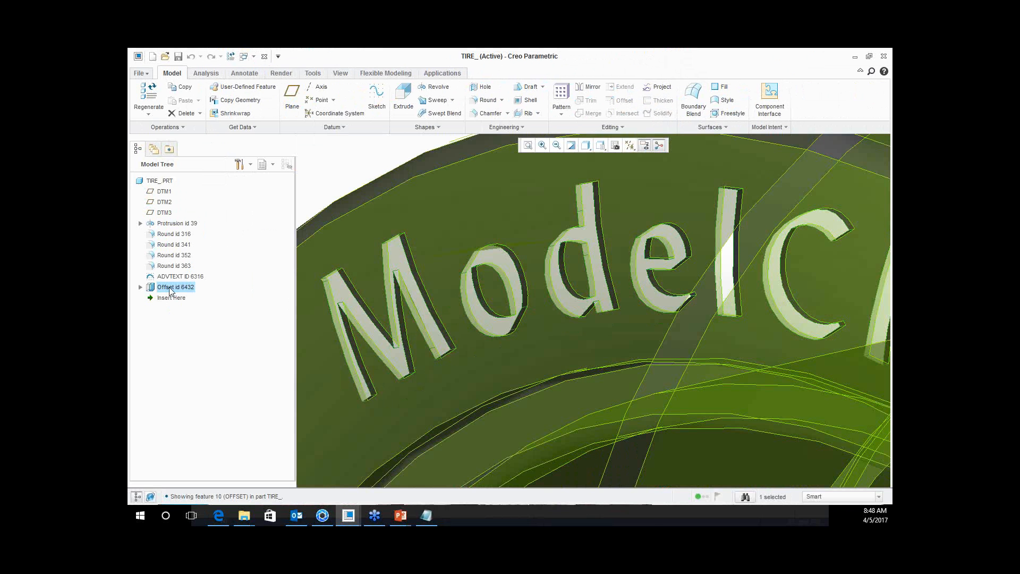
mouse_move(399, 298)
middle_down()
mouse_move(480, 302)
mouse_move(391, 309)
middle_up()
scroll(389, 311, up, 5)
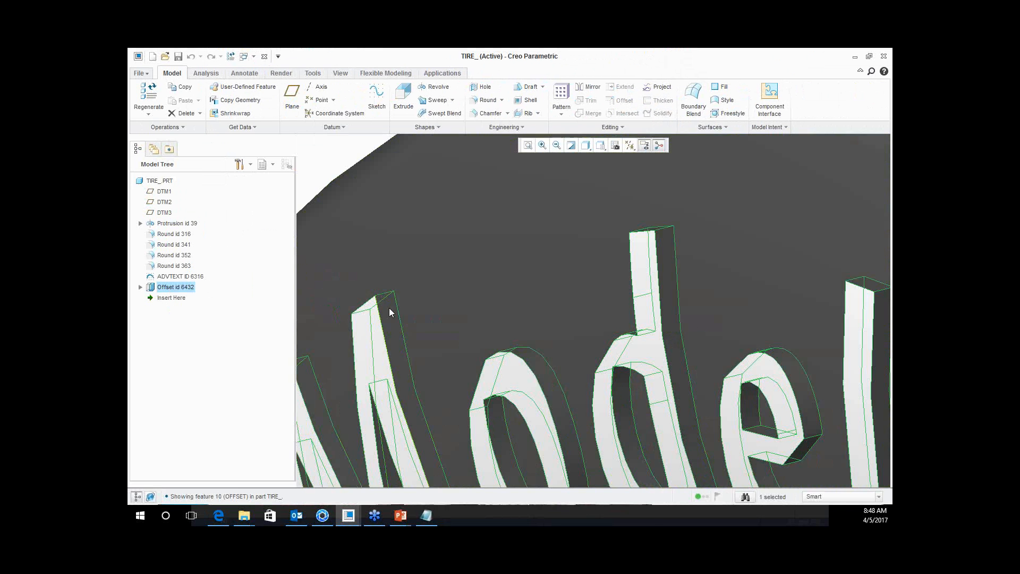
click(403, 407)
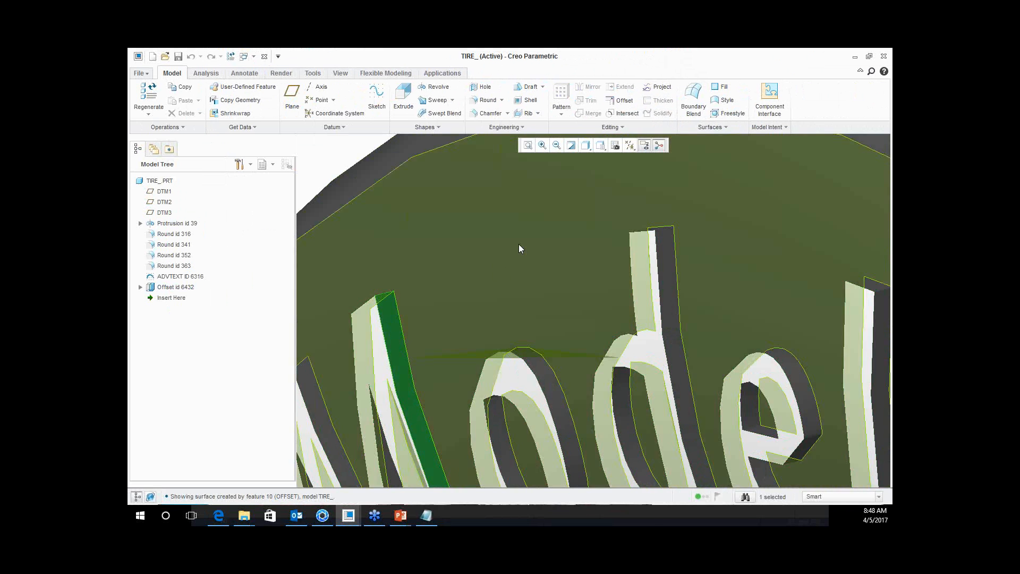
Step: Examine the raised front faces of the ModelCHECK lettering and highlight the whole offset feature viewed from the front
scroll(519, 248, down, 5)
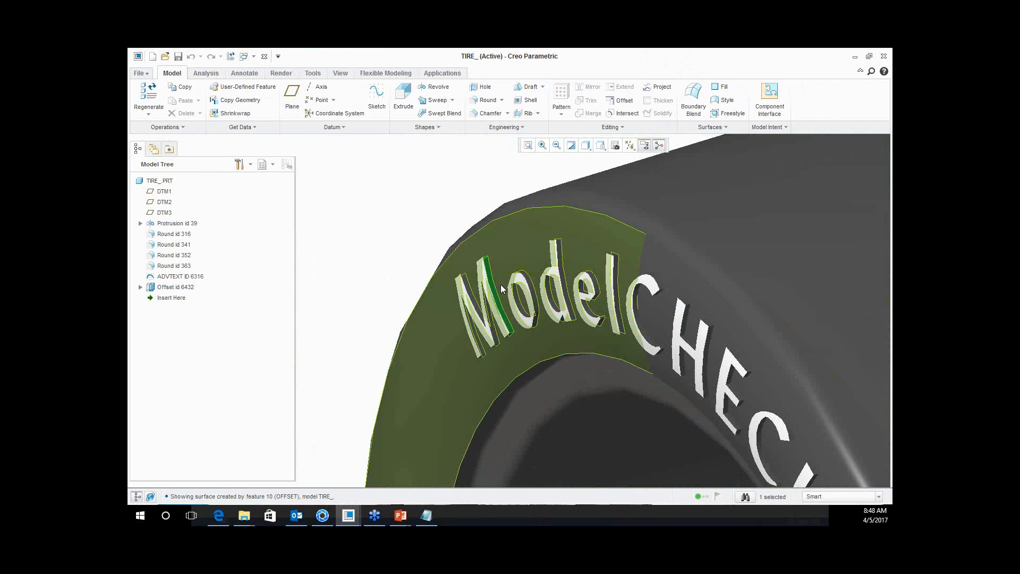
scroll(504, 260, up, 3)
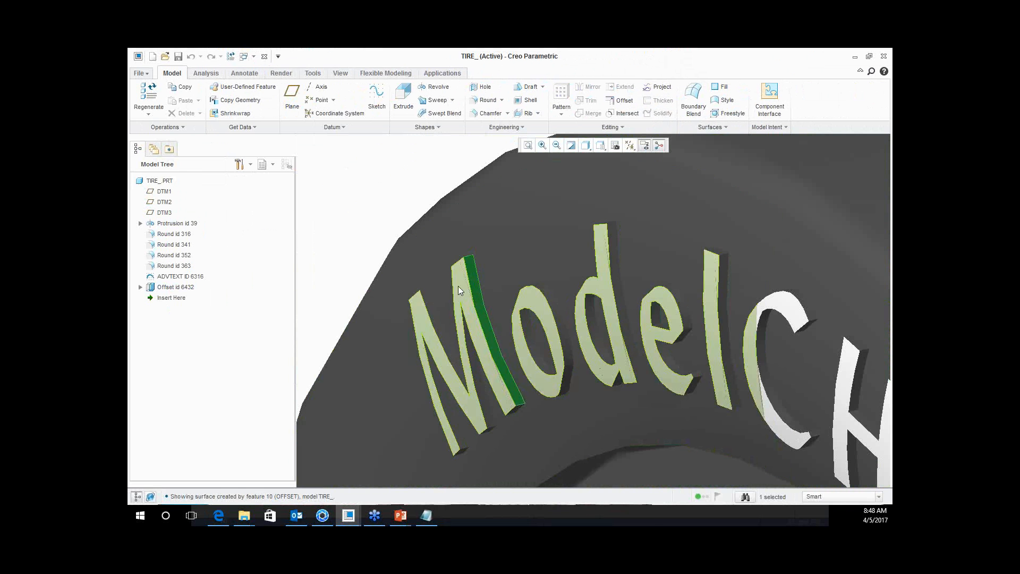
click(458, 284)
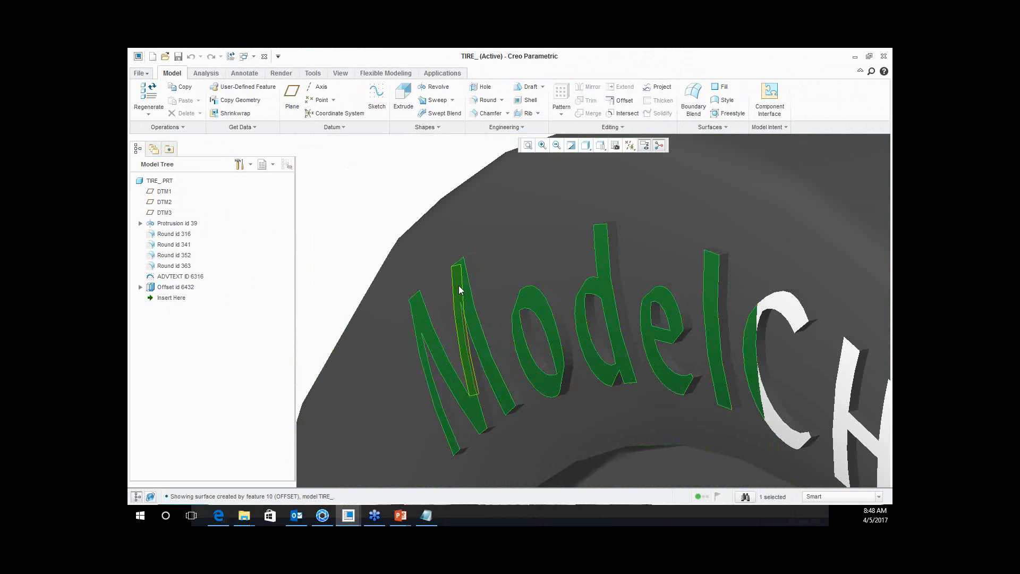
scroll(458, 285, up, 7)
middle_drag(459, 286, 506, 276)
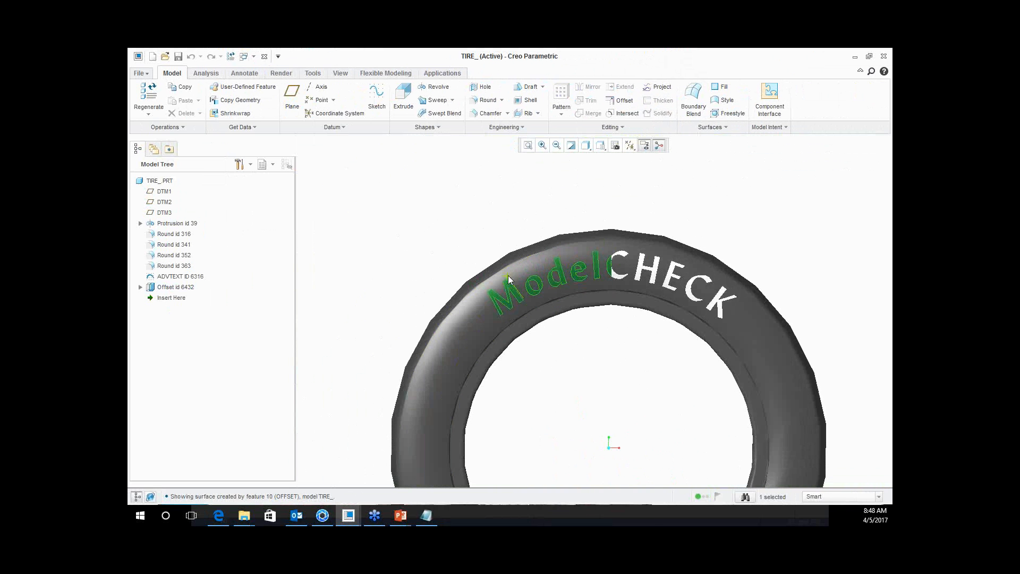
click(575, 318)
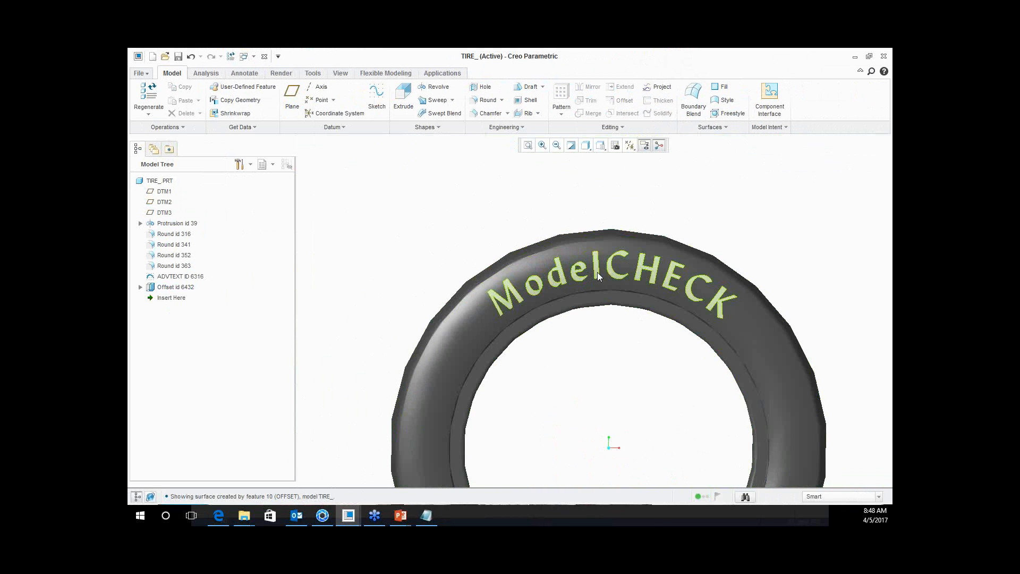
click(596, 272)
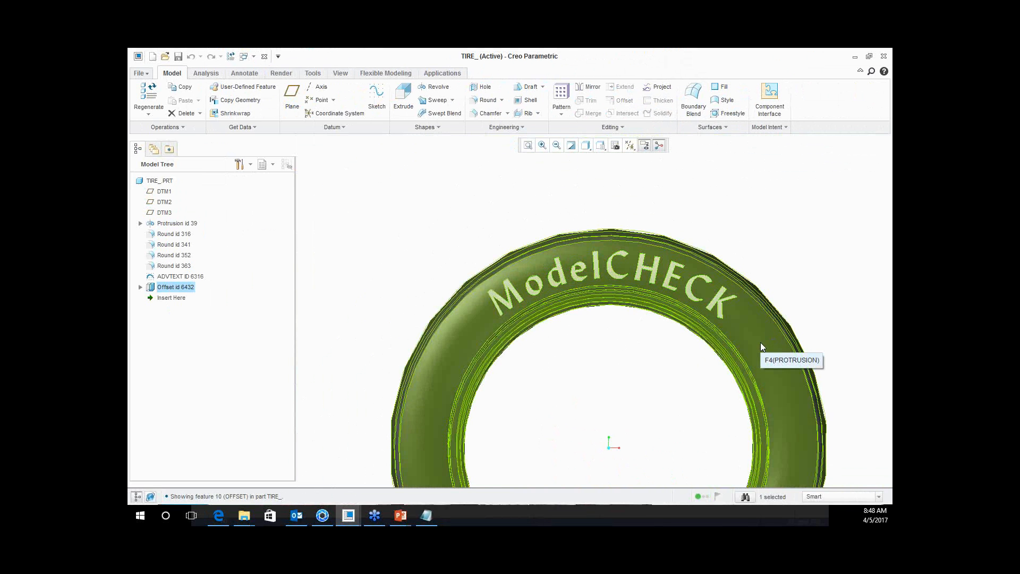
Step: Inspect the edge of the second letter C and the tire sidewall surface behind the CHECK lettering
middle_drag(741, 338, 706, 342)
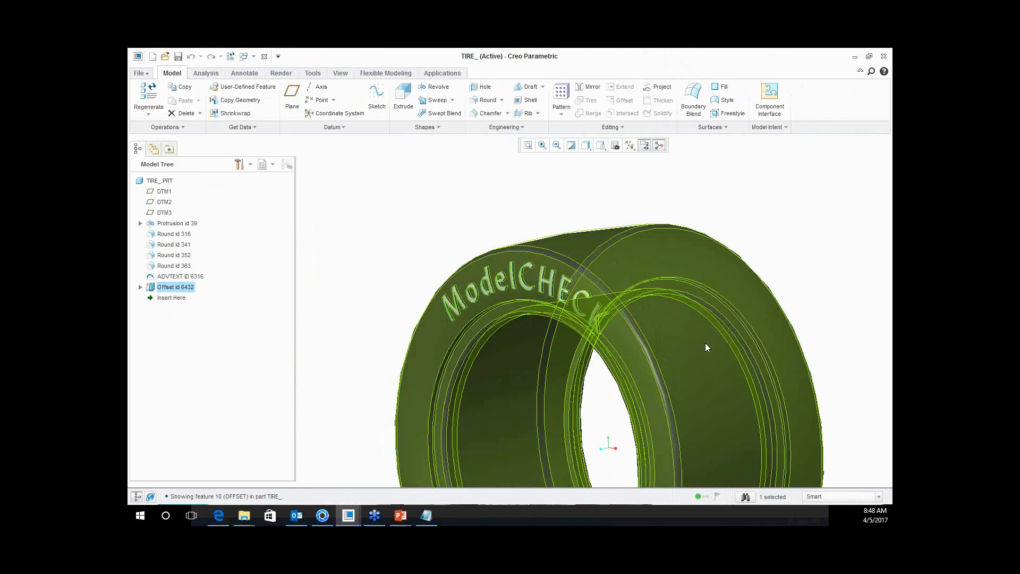
click(595, 389)
scroll(553, 292, up, 5)
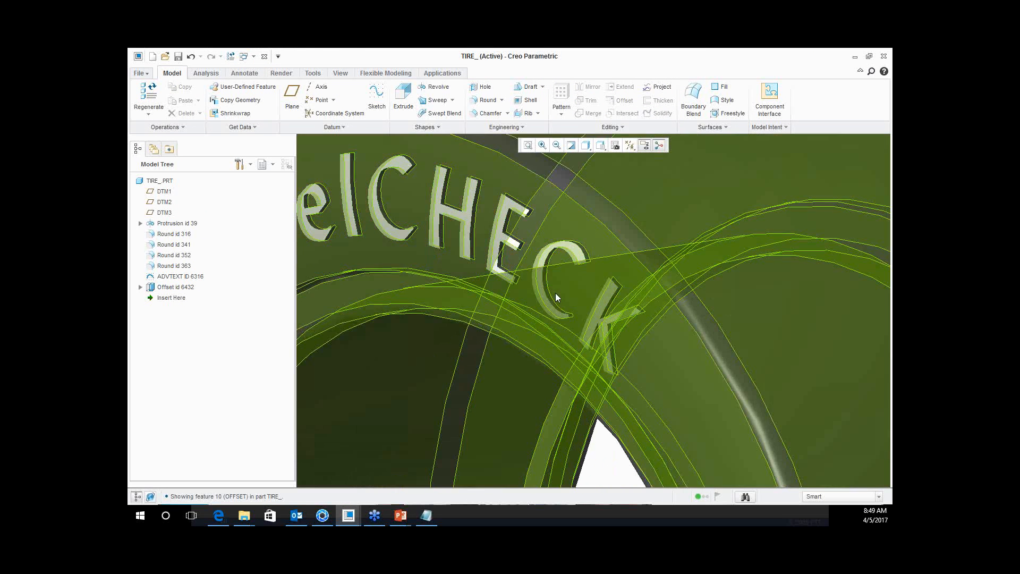
click(544, 300)
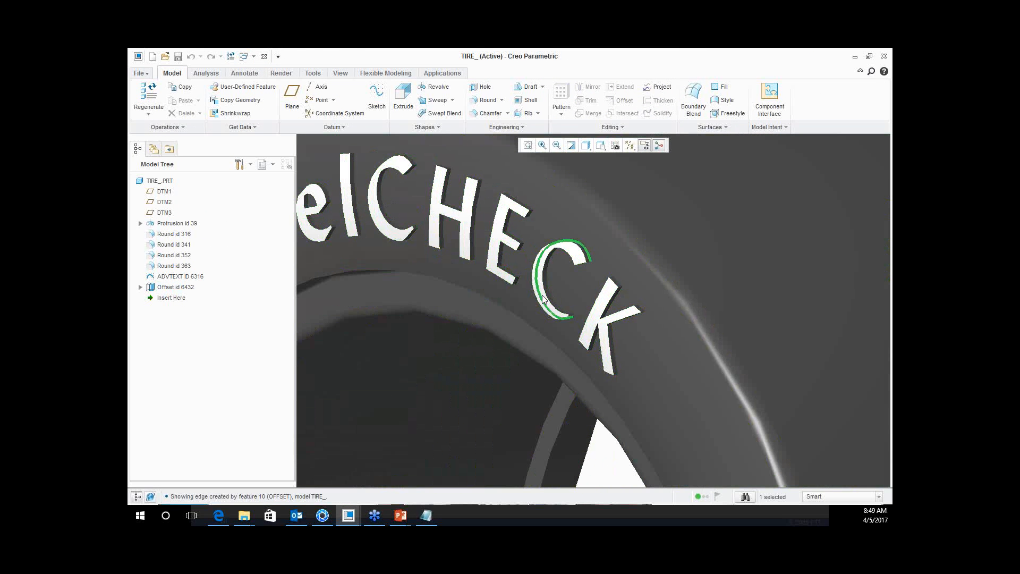
click(650, 347)
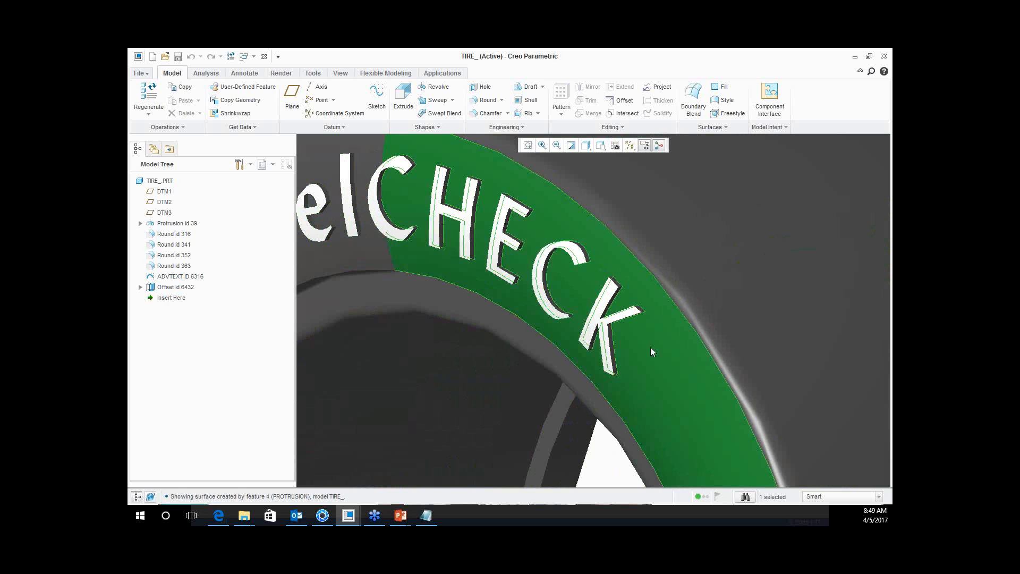
click(609, 472)
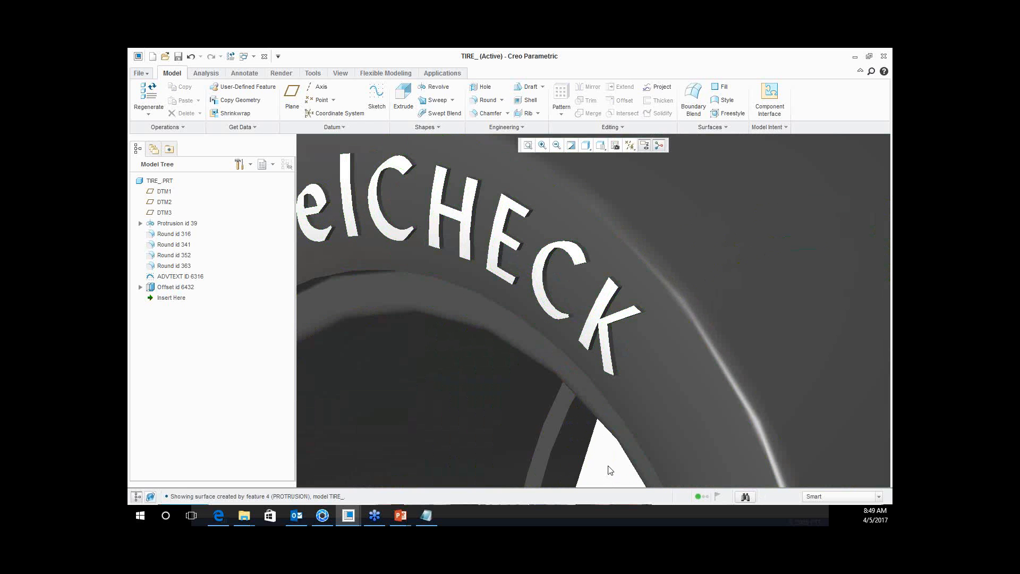
click(600, 436)
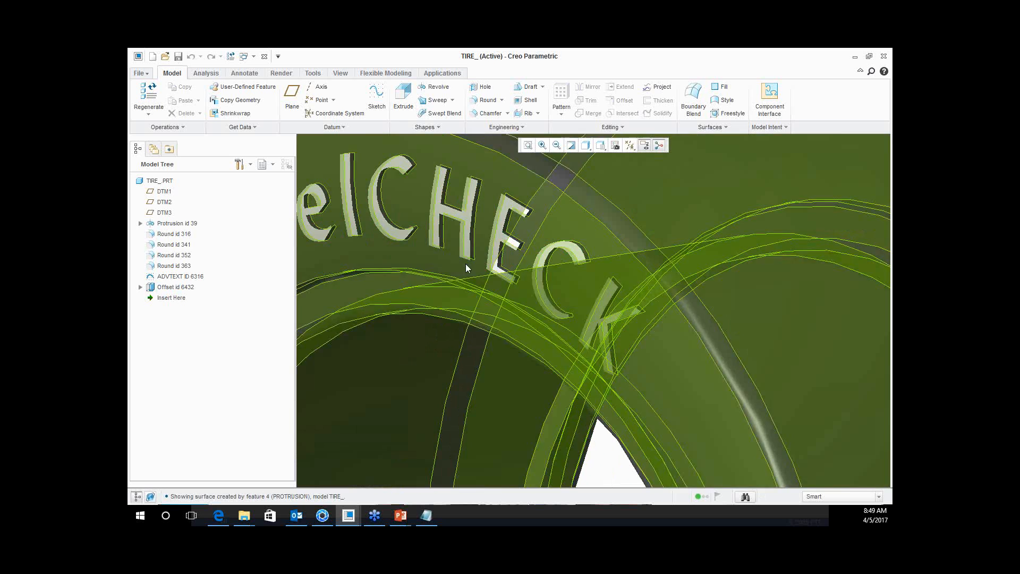
scroll(576, 232, down, 3)
scroll(581, 231, down, 3)
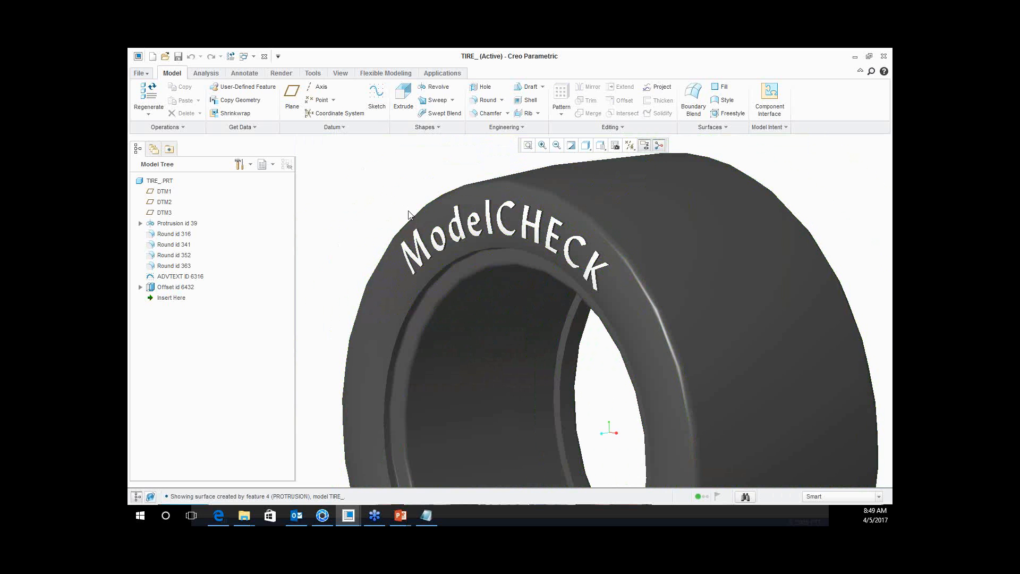
Step: Close the tire part and send the wheel assembly to KeyShot for rendering with a tessellation level of 0.40
click(264, 57)
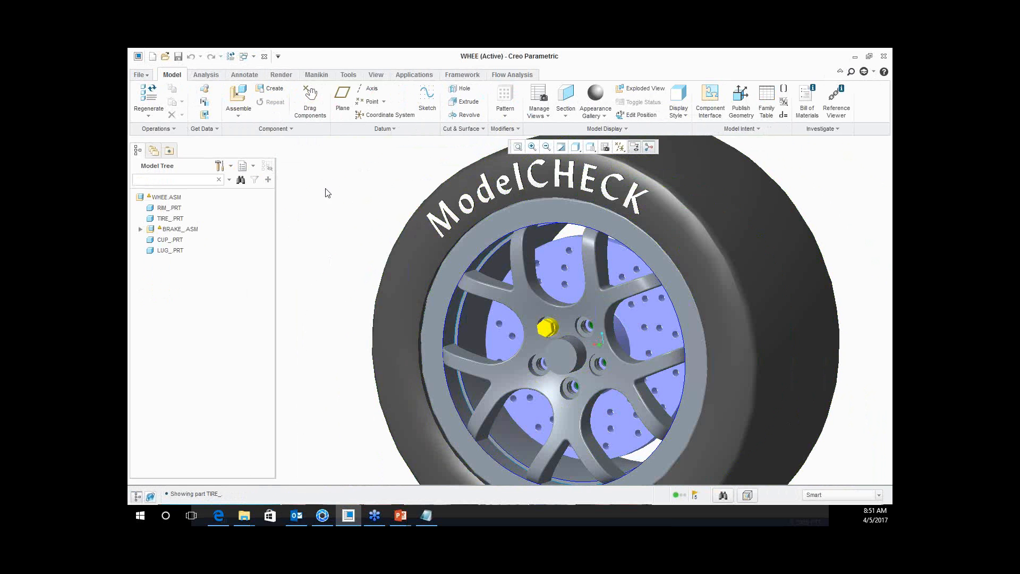
click(253, 76)
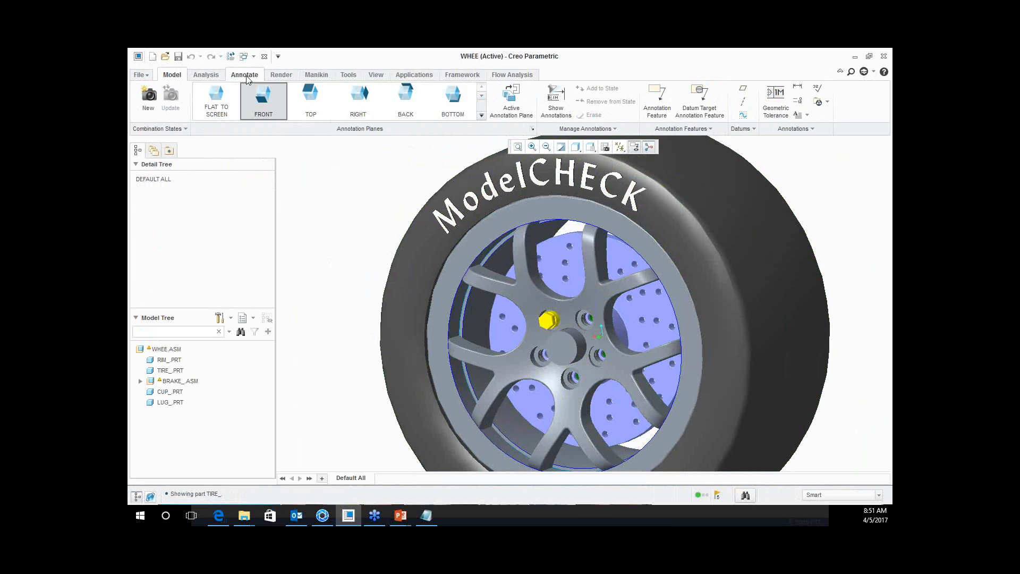
click(277, 73)
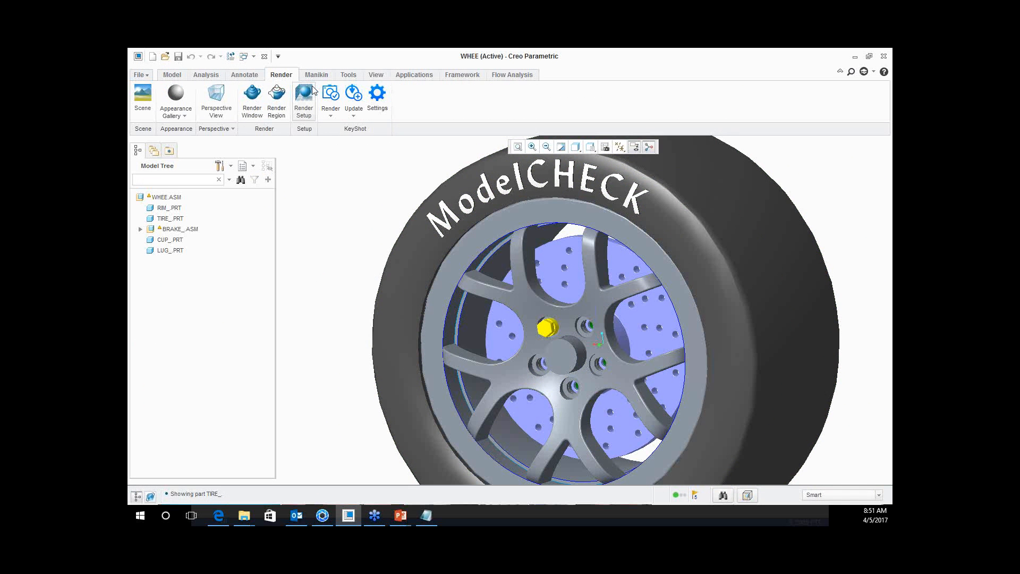
click(378, 101)
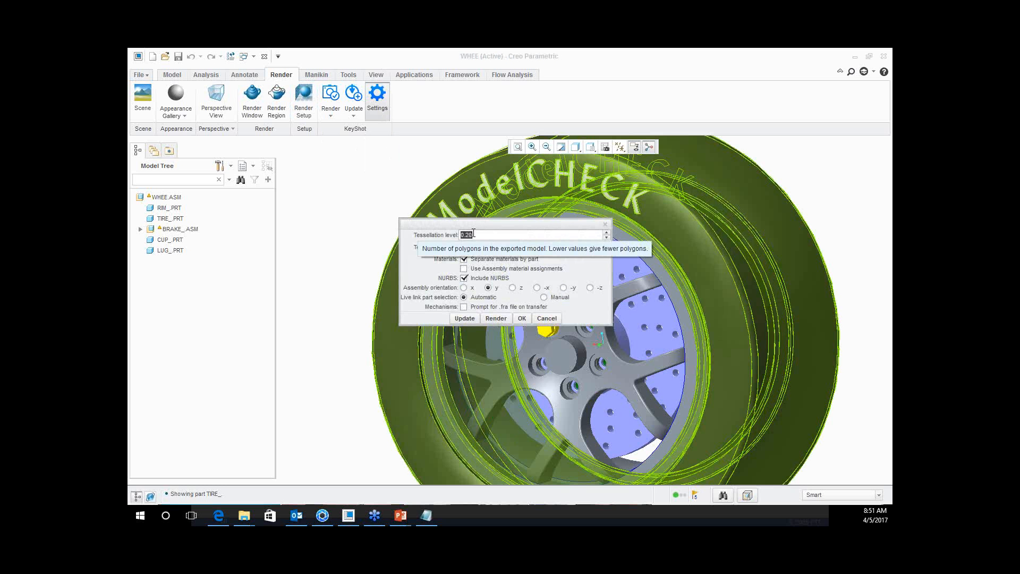
key(BackSpace)
text(0.40)
key(Return)
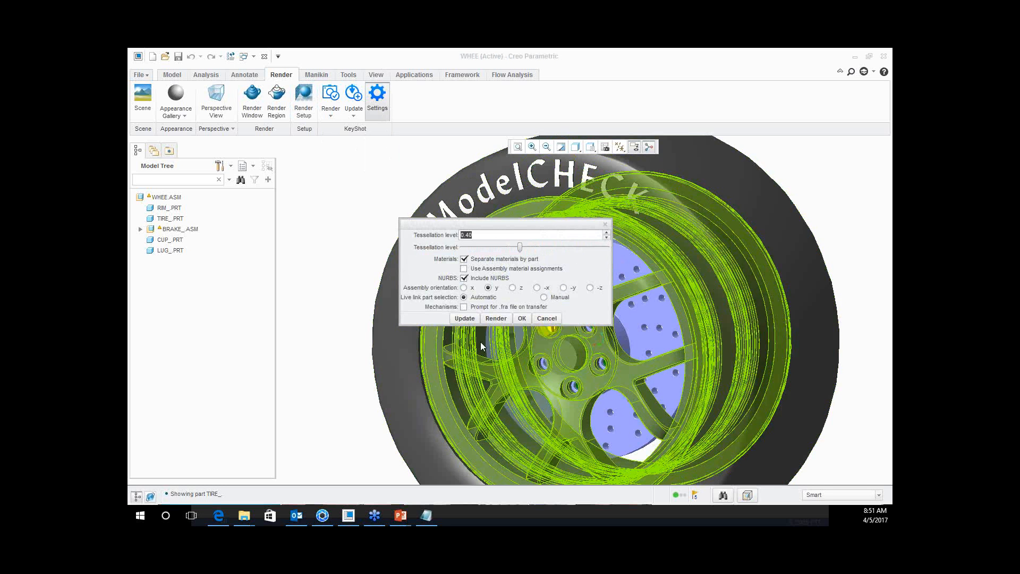
click(497, 318)
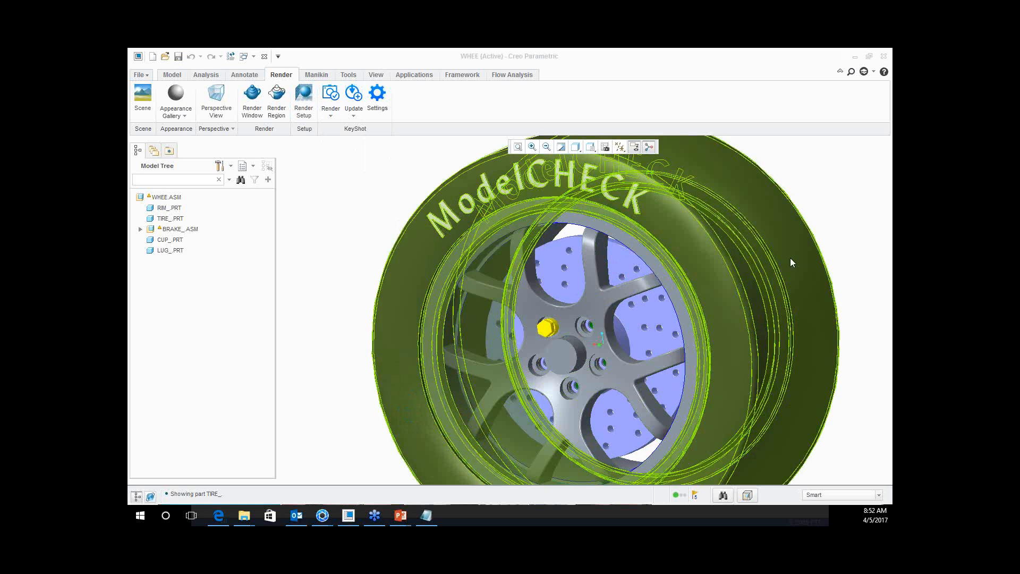
click(828, 237)
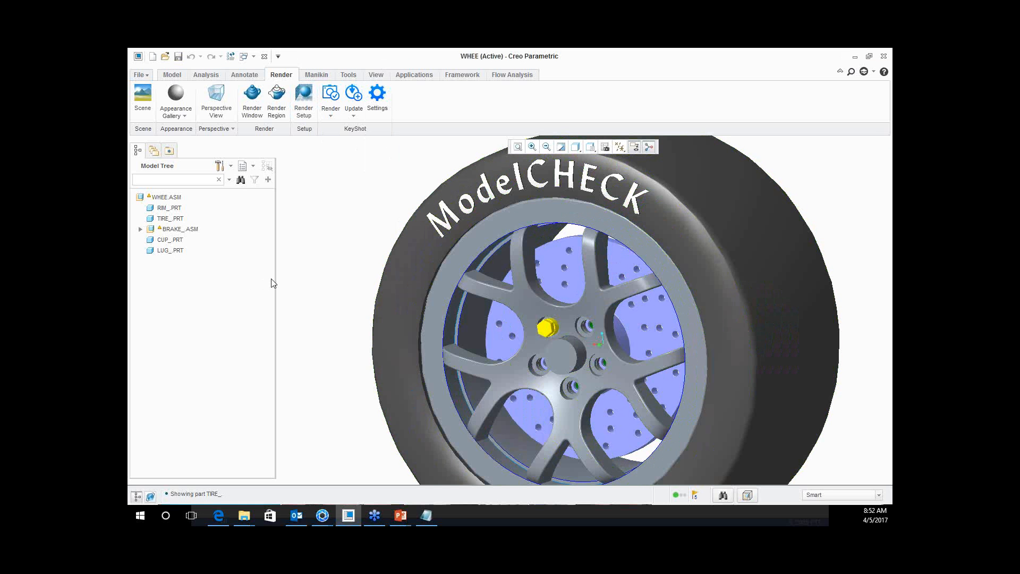
scroll(311, 289, up, 1)
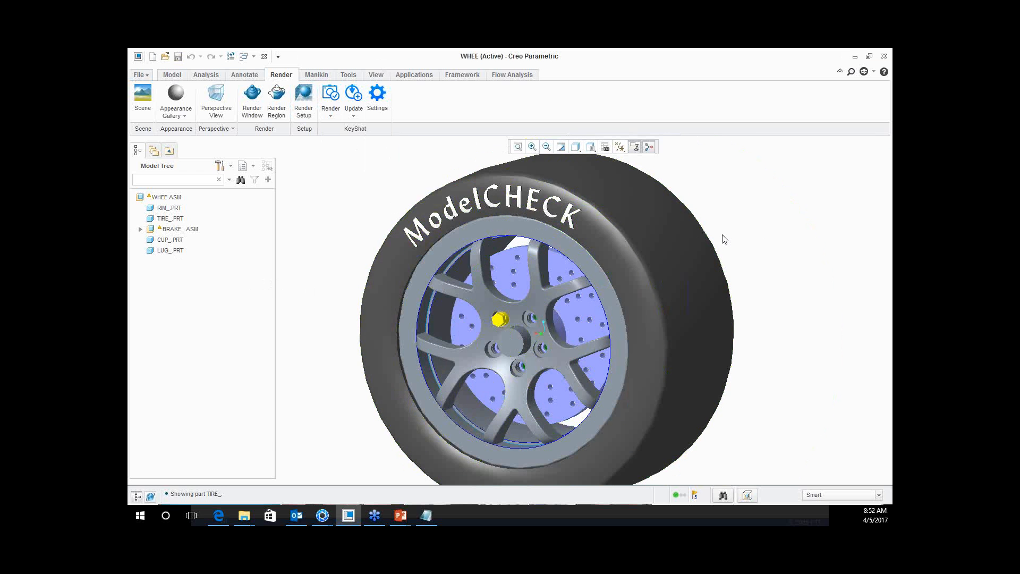
Step: Return to the wheel assembly in Creo and send it to KeyShot as a new scene
scroll(771, 232, up, 1)
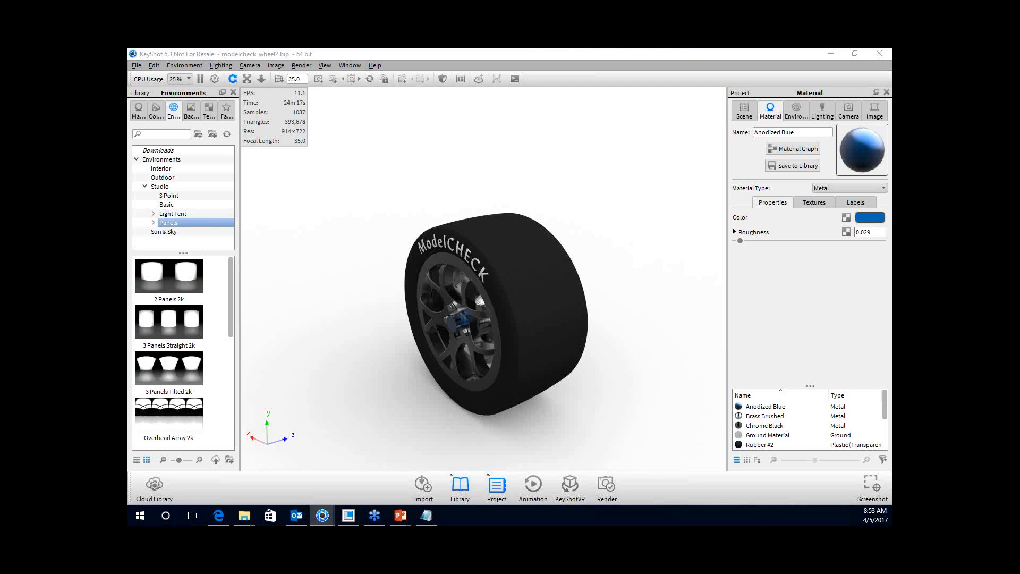
key(super+comma)
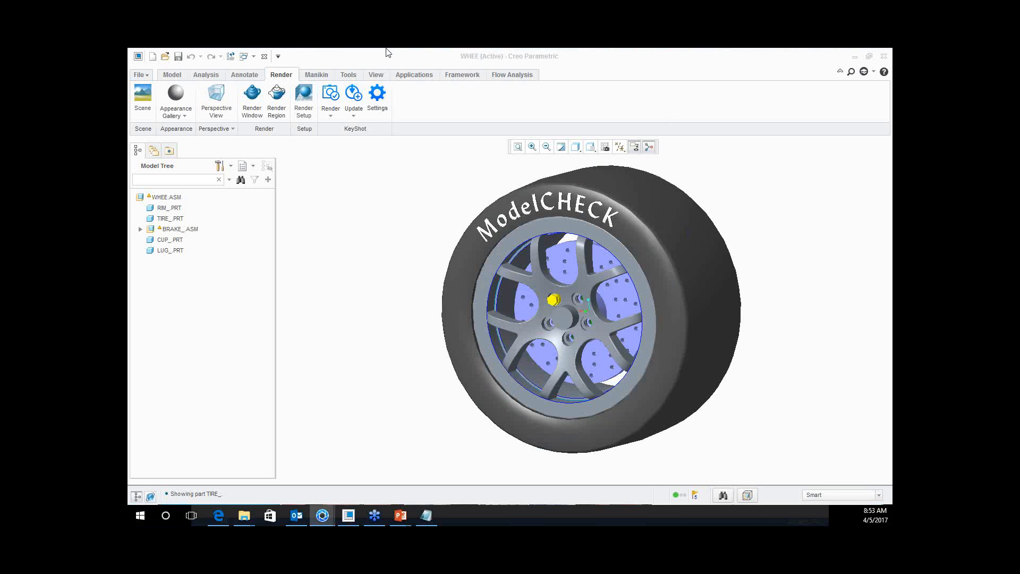
click(324, 93)
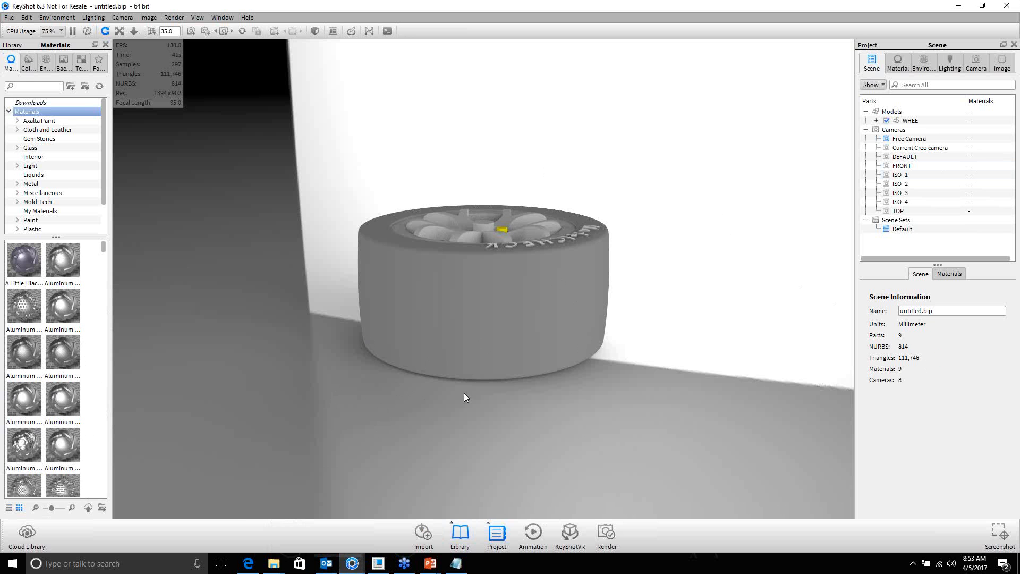
Step: Select the whole WHEE model in the KeyShot scene and start the Move Tool with only rotation enabled
scroll(454, 336, down, 10)
drag(456, 340, 287, 377)
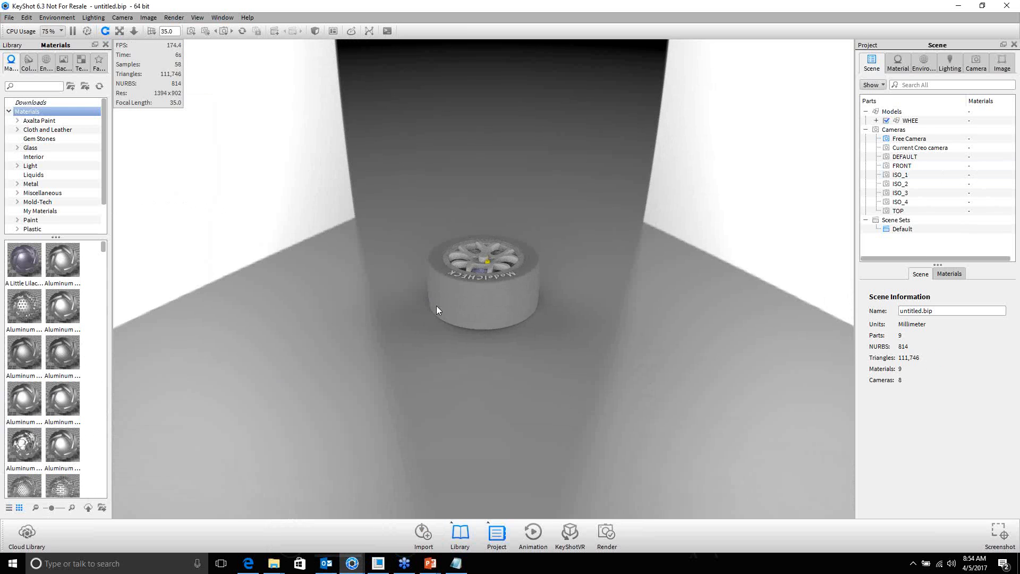
scroll(502, 282, up, 3)
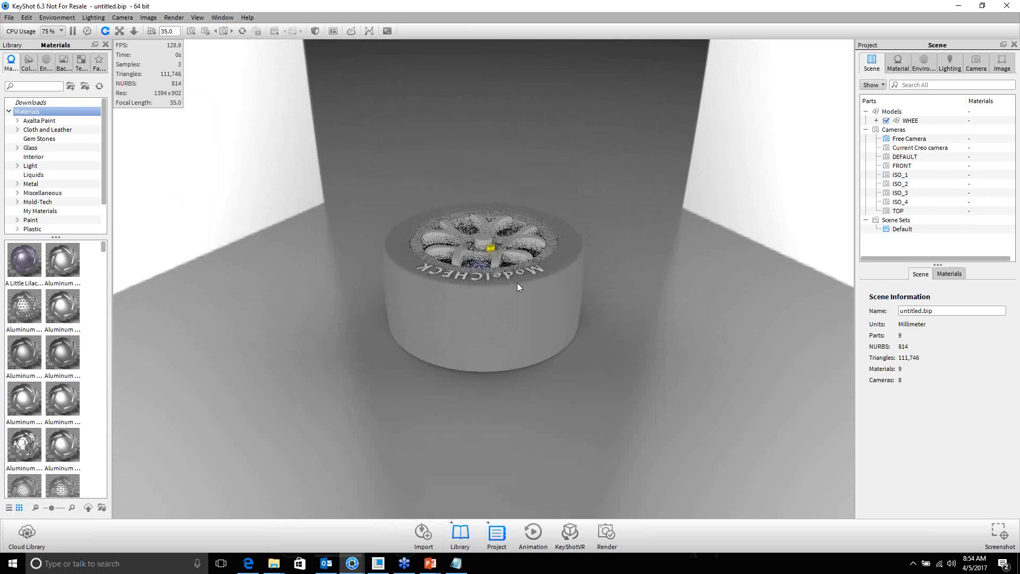
scroll(525, 280, up, 2)
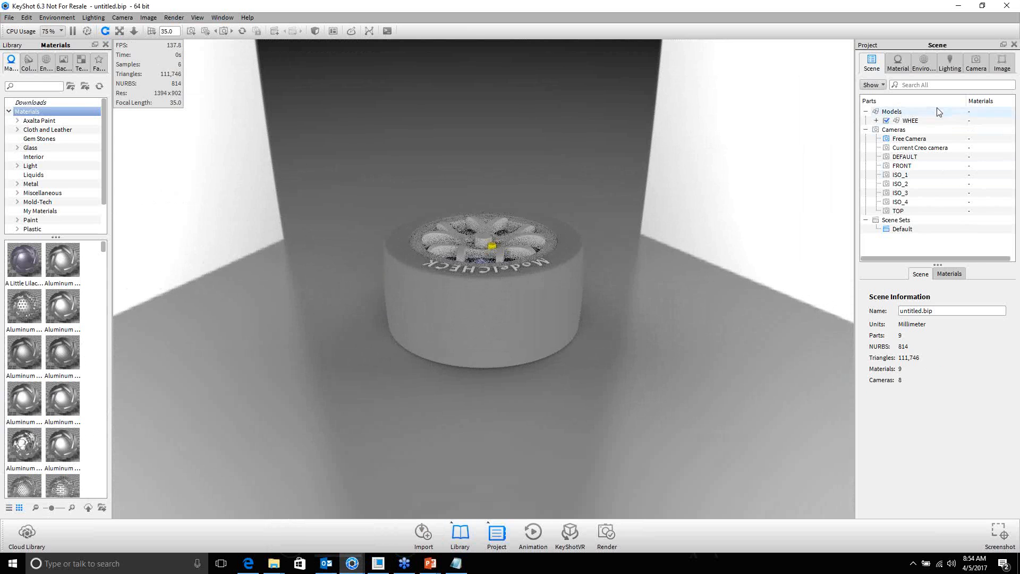
click(898, 63)
click(871, 64)
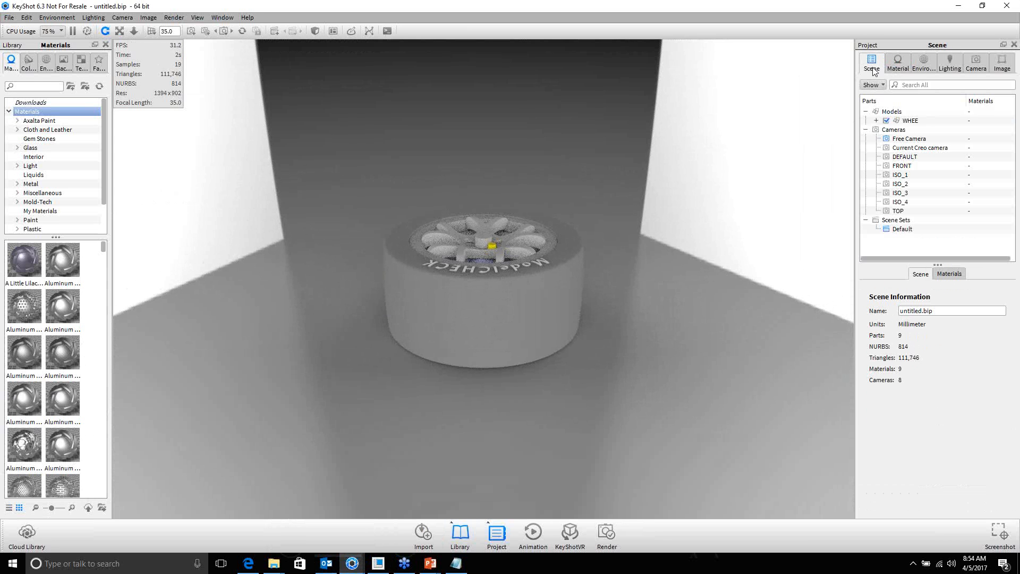
click(910, 121)
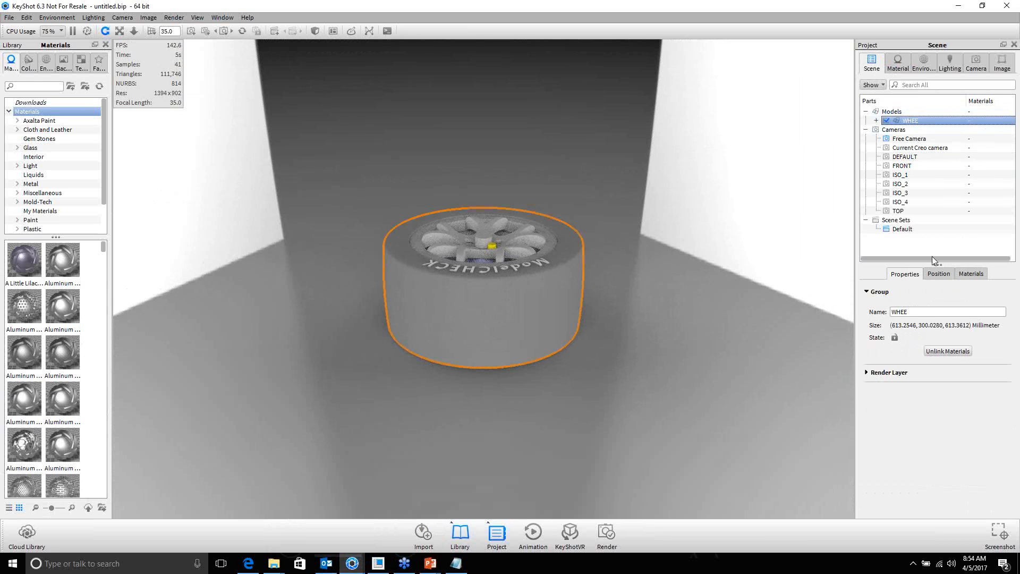
click(940, 275)
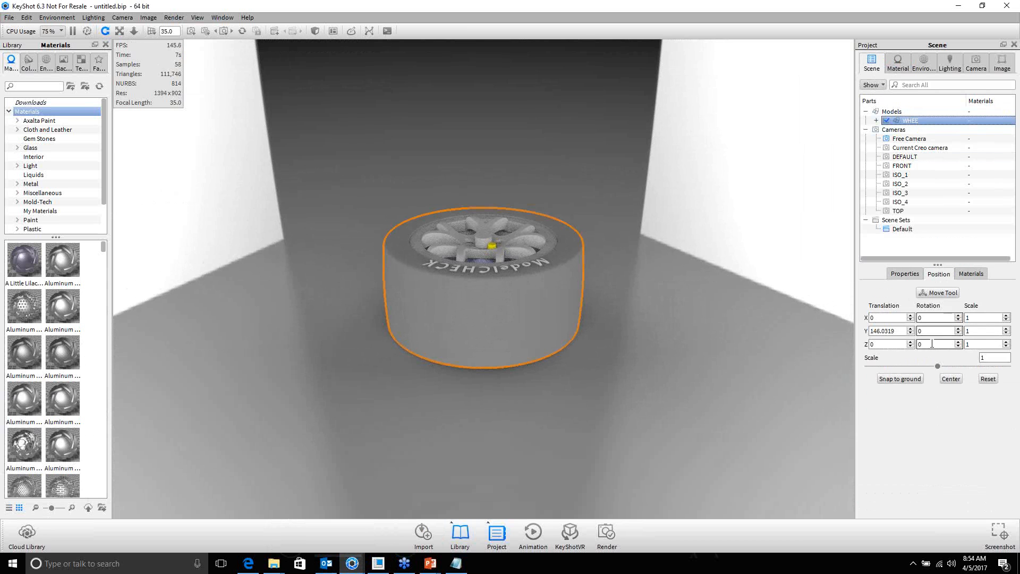
click(943, 293)
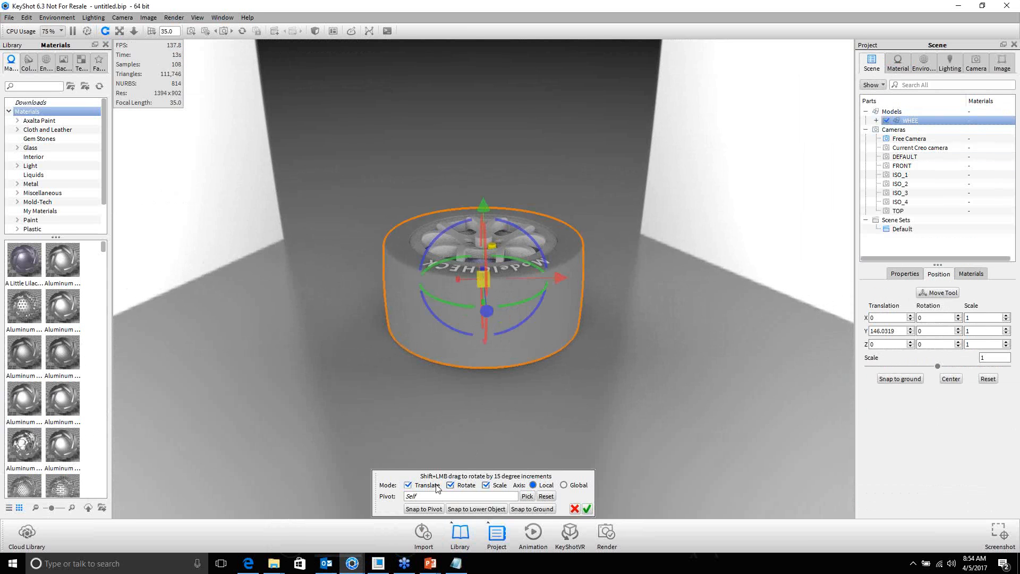
click(407, 485)
click(499, 486)
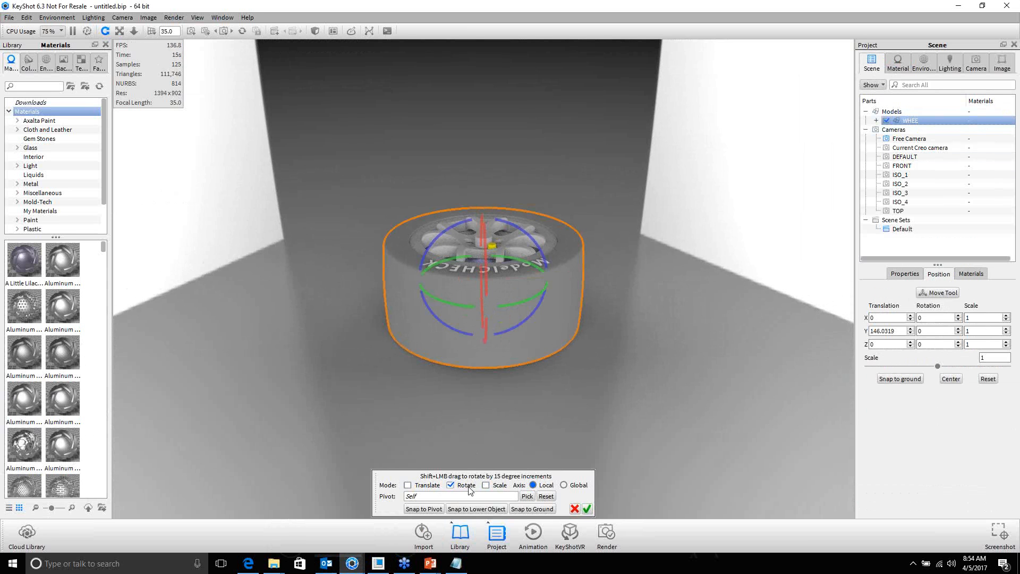
Step: Stand the wheel upright by rotating it about Z, setting the Z rotation to 90
drag(533, 313, 543, 253)
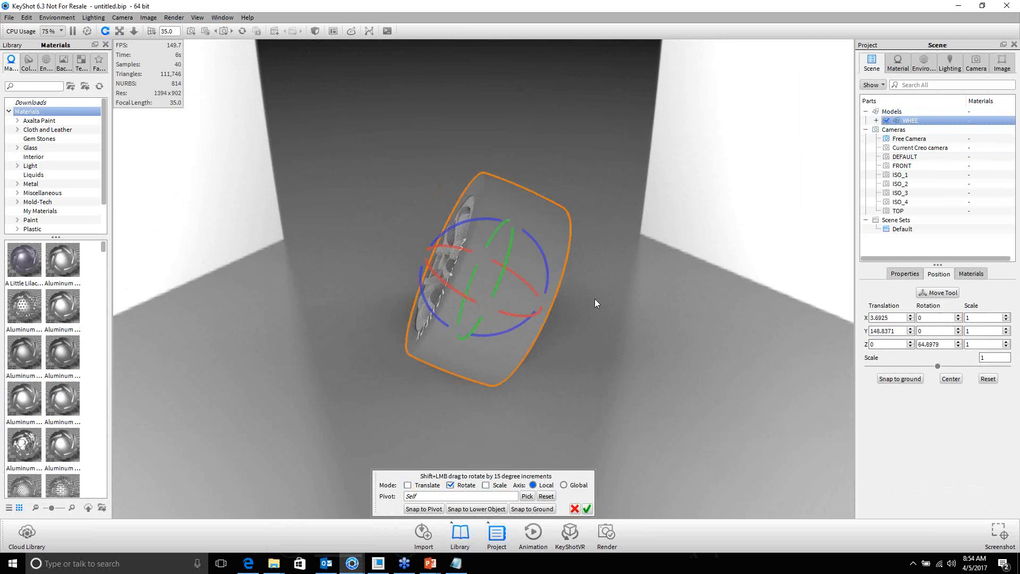
drag(550, 266, 566, 245)
drag(942, 344, 916, 345)
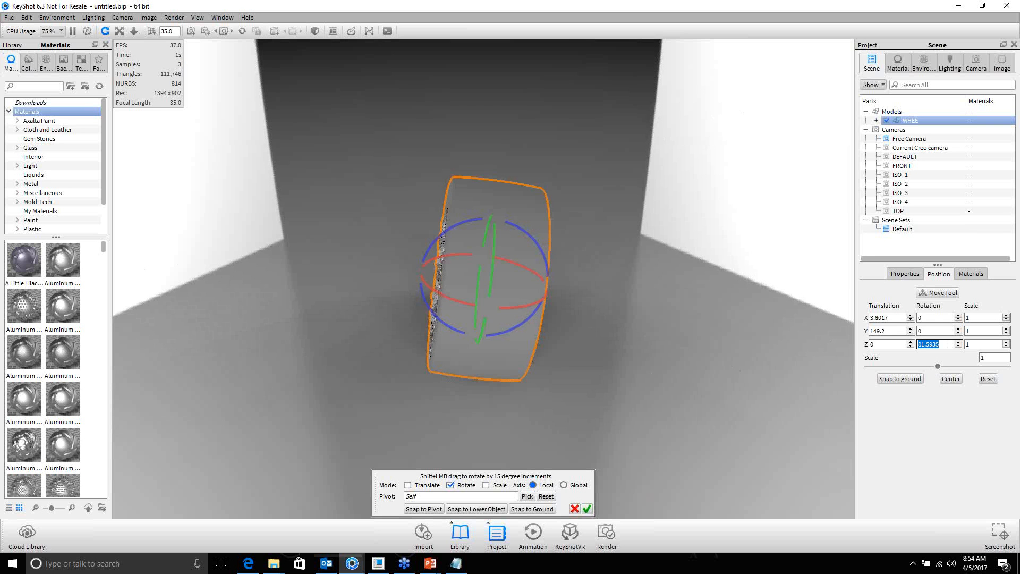
text(90)
key(Return)
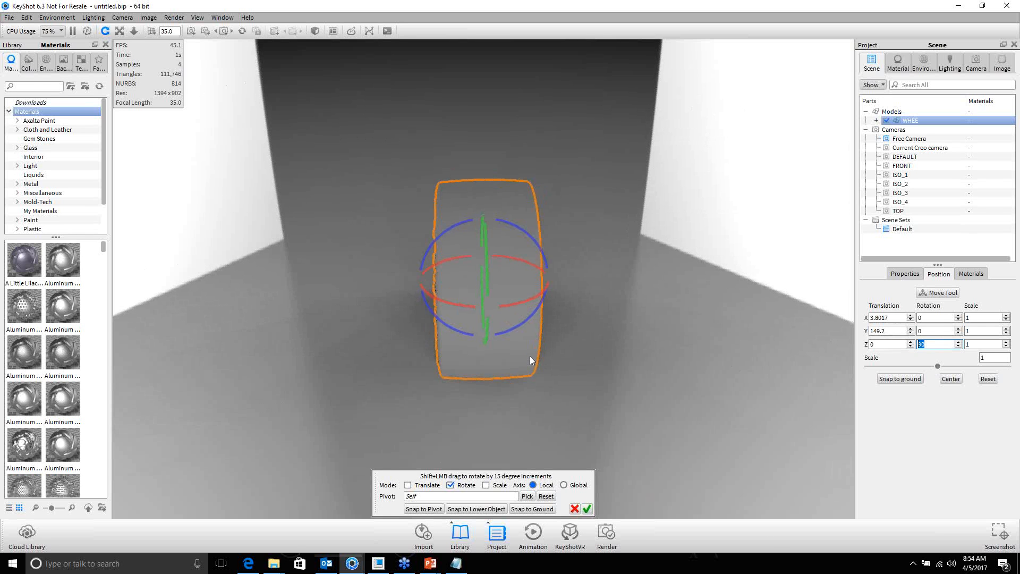
Step: Rotate the wheel so its rim faces the camera with the ModelCHECK lettering on the upper sidewall, snap it to ground and accept the move
drag(459, 307, 498, 310)
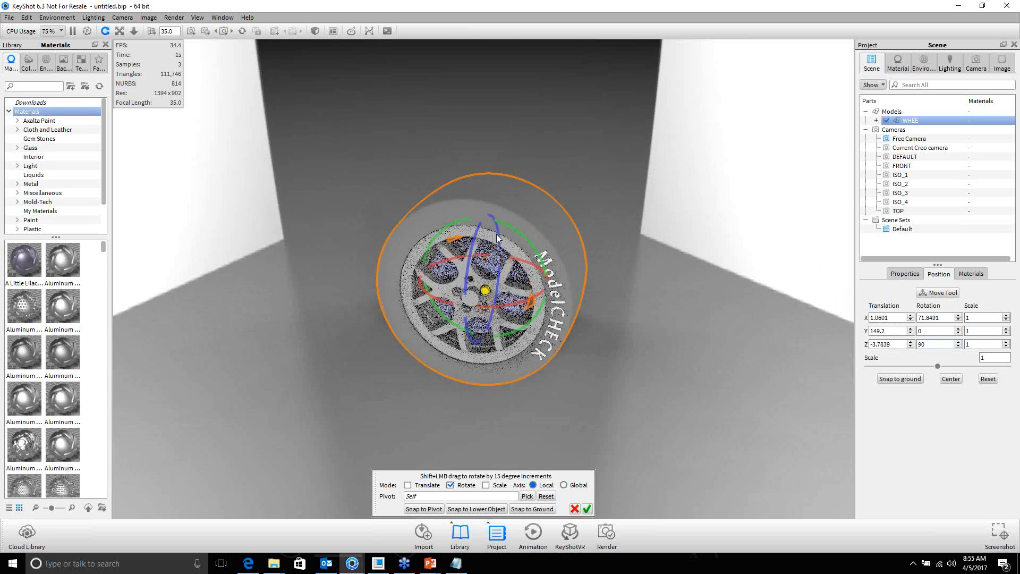
drag(513, 227, 311, 259)
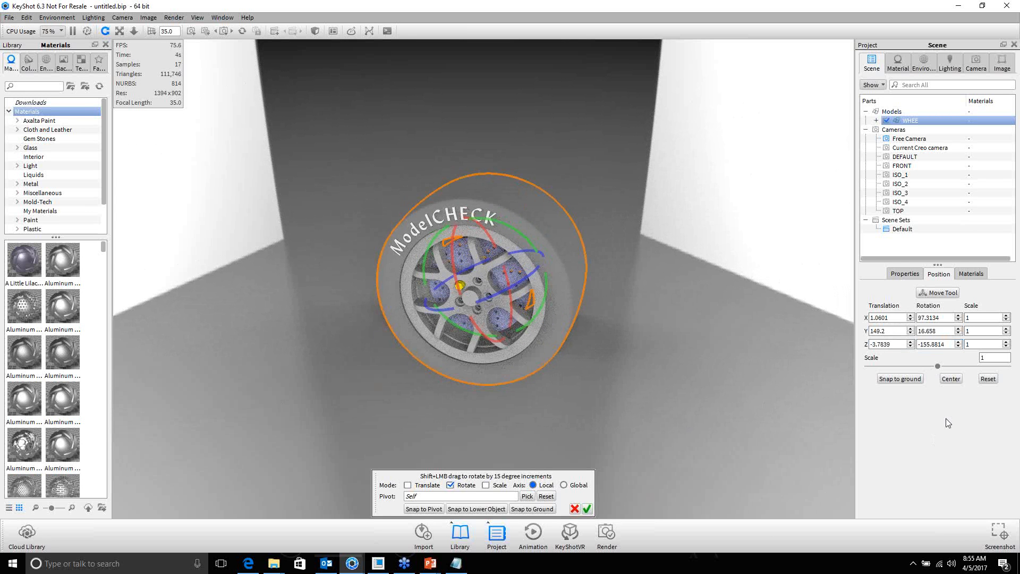
click(898, 380)
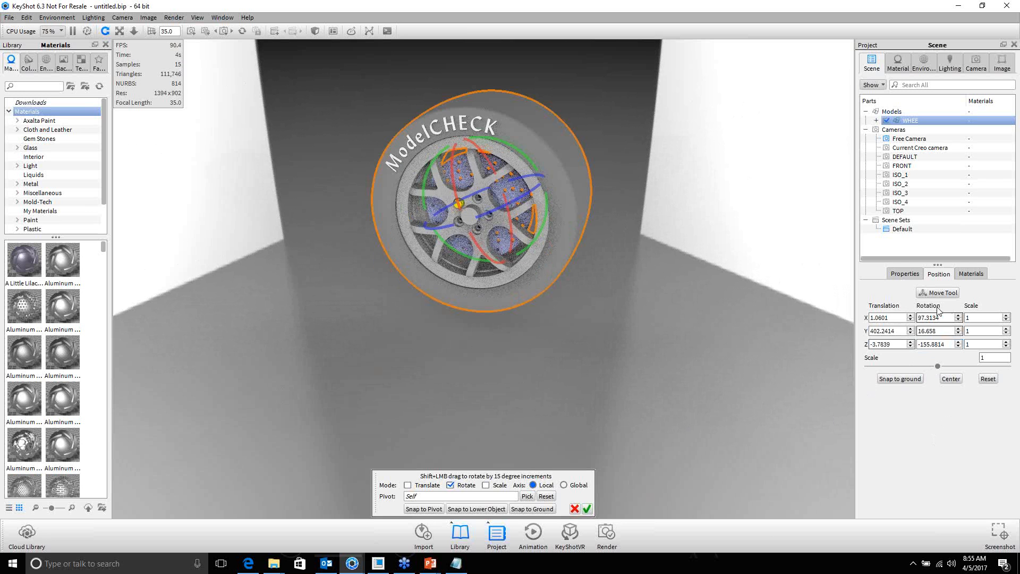
click(587, 509)
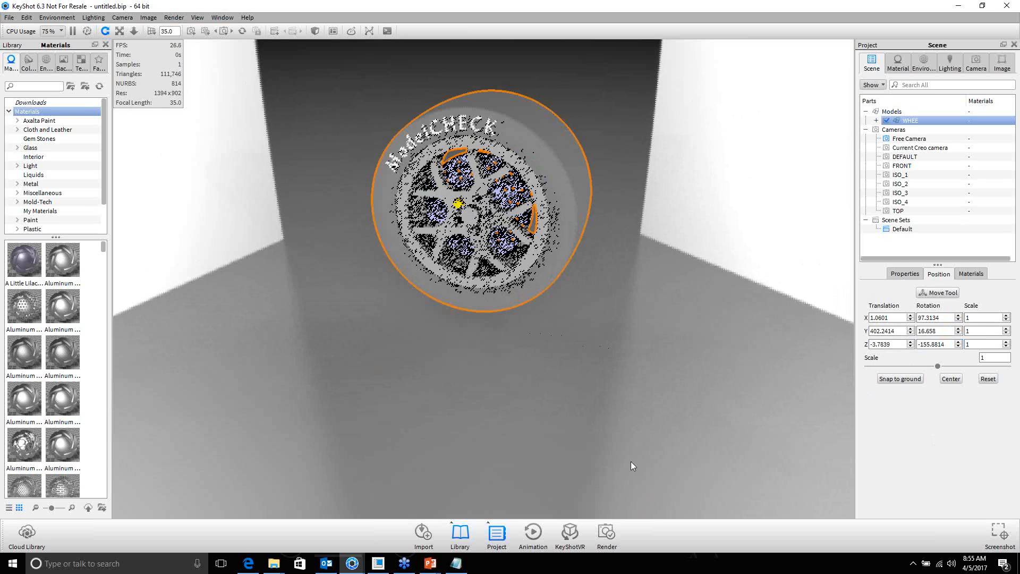
Step: Set the CPU usage to 63% with 5 cores
scroll(519, 485, down, 2)
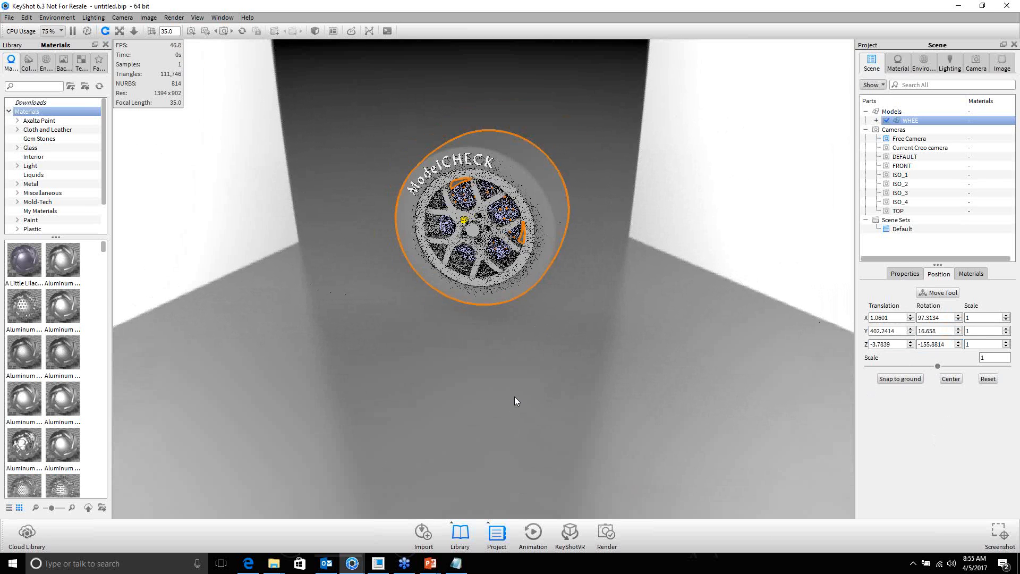
scroll(502, 136, up, 1)
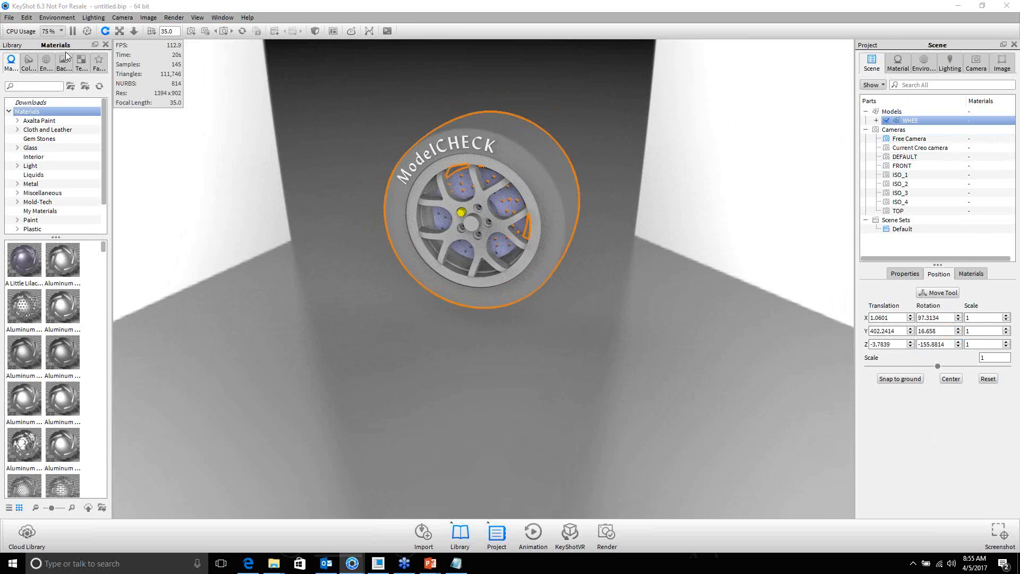
click(53, 30)
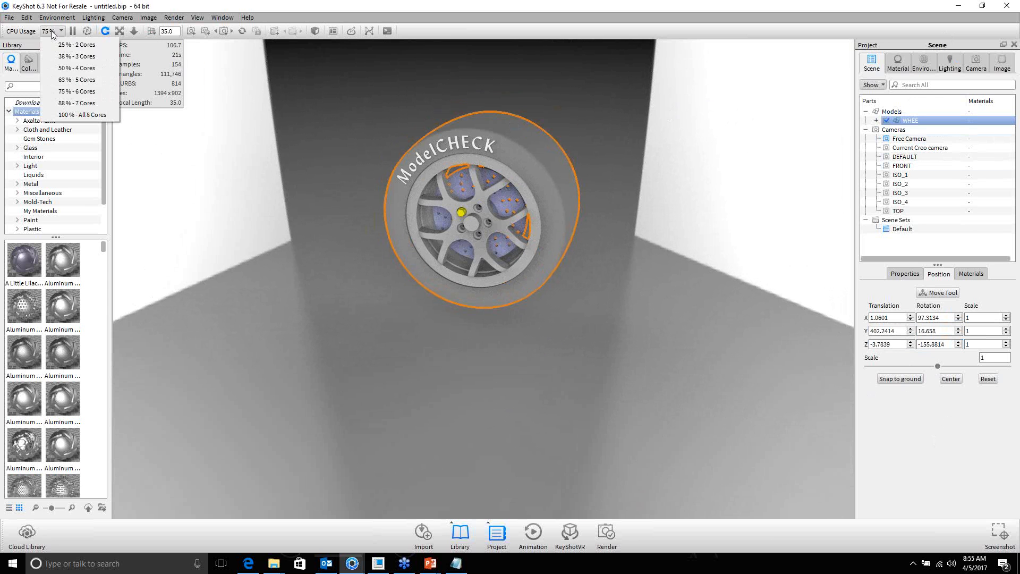
click(74, 80)
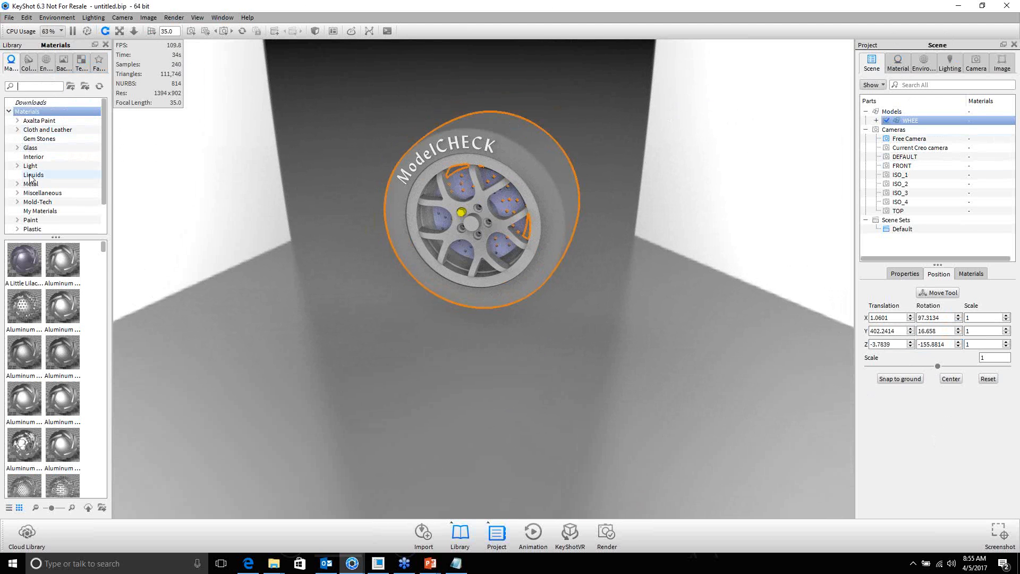
Step: Browse the material library categories and look through the Miscellaneous materials for one that suits the tire
scroll(33, 215, down, 2)
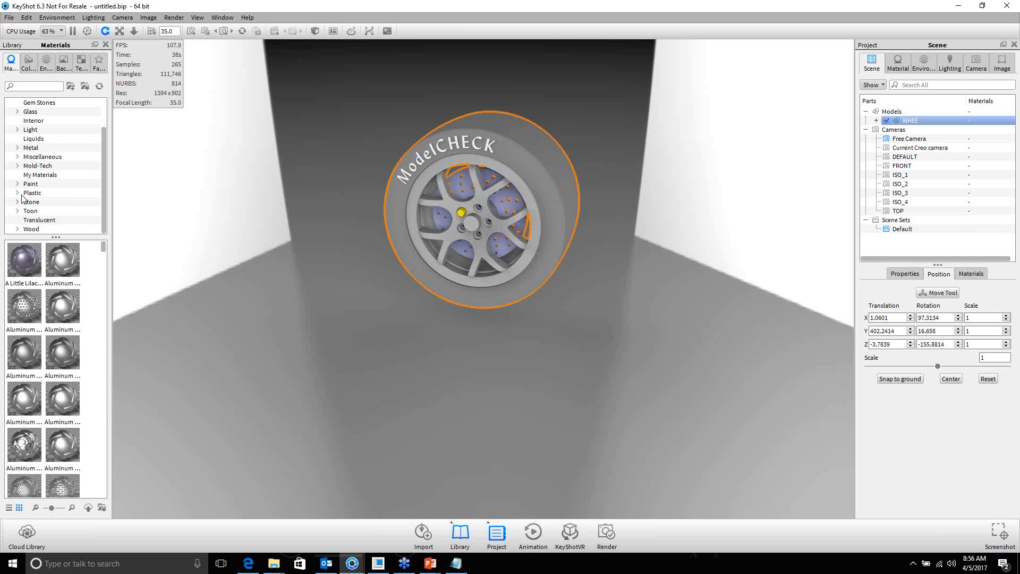
click(18, 193)
click(17, 193)
scroll(26, 130, up, 2)
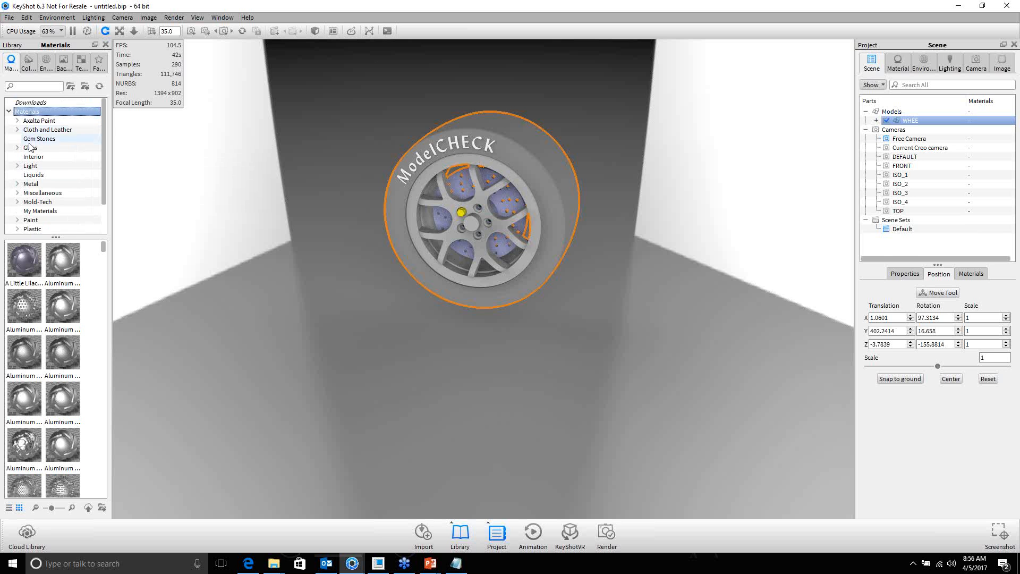
scroll(23, 151, down, 2)
click(17, 157)
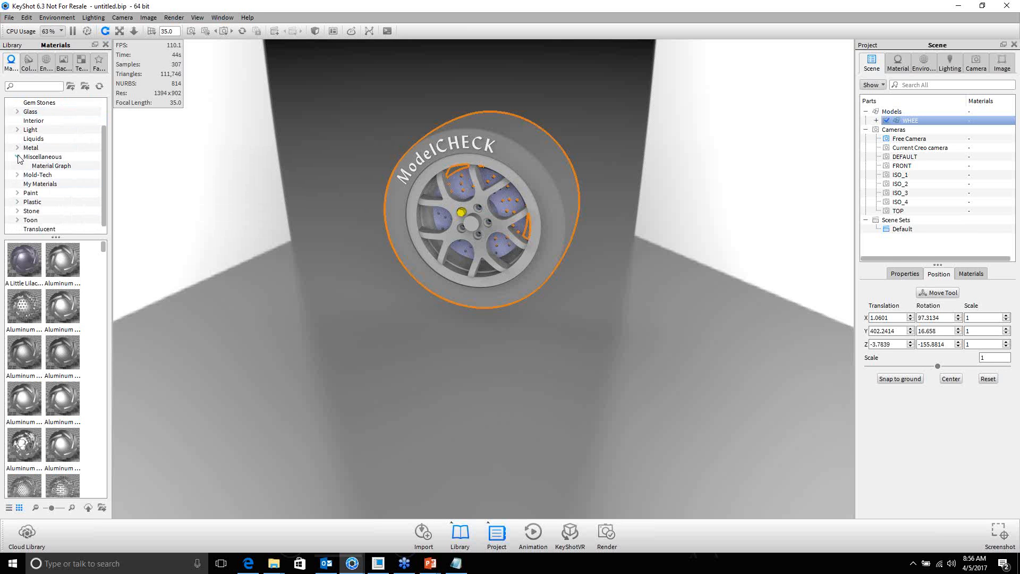
click(29, 157)
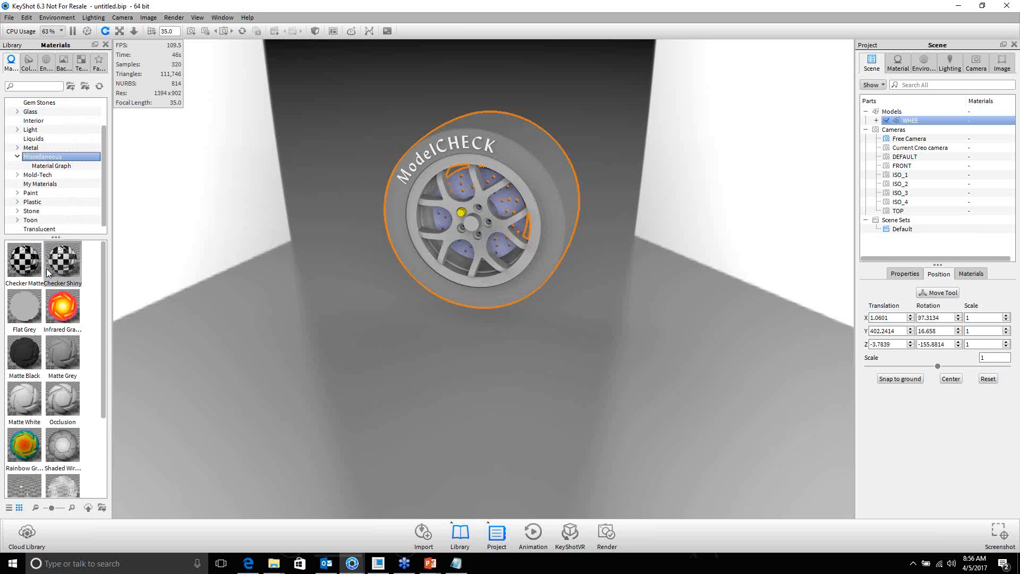
scroll(57, 330, down, 3)
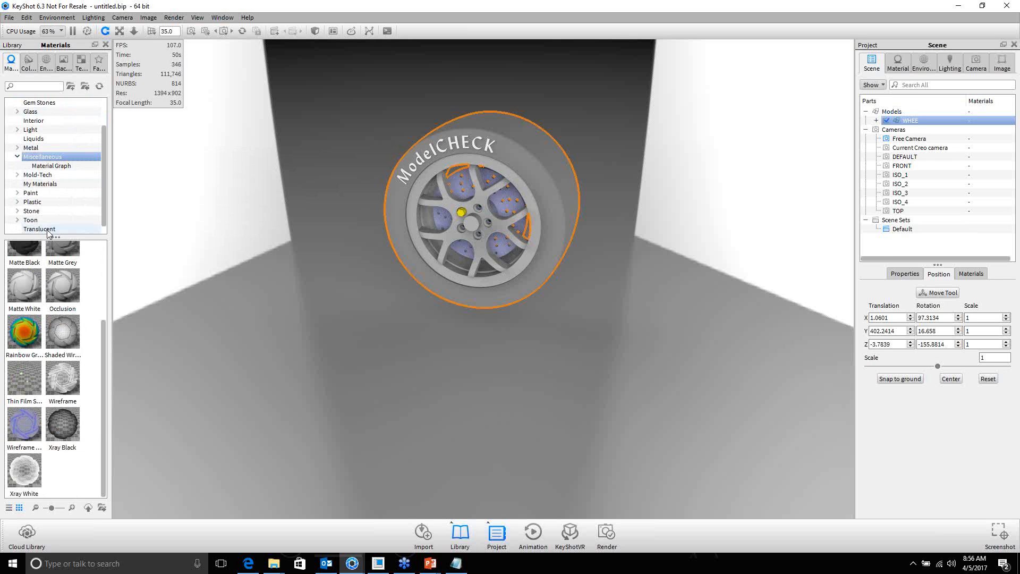
Step: Find the Tire material among the Plastic materials and apply it to the wheel's tire
click(30, 202)
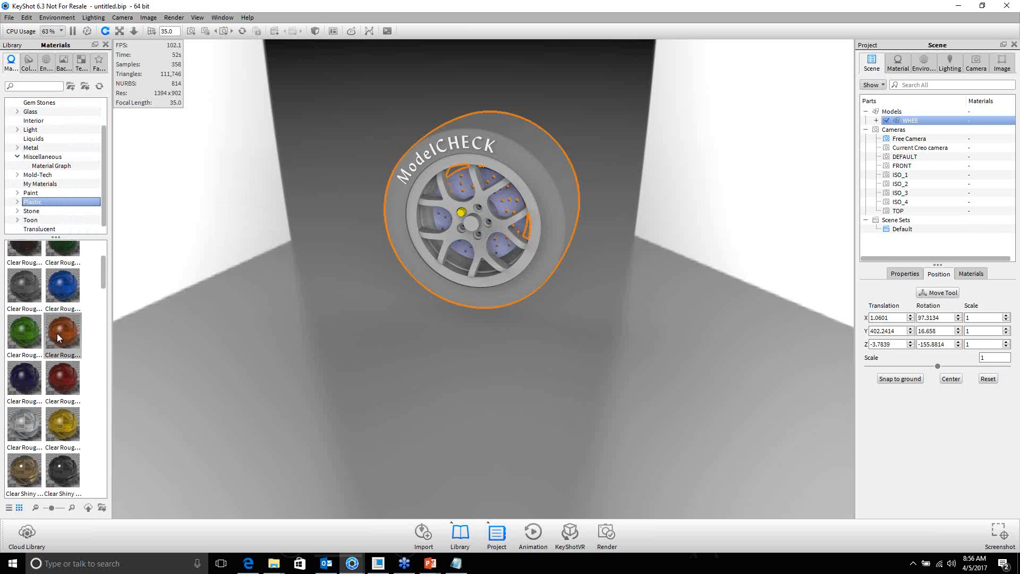
scroll(38, 310, up, 3)
scroll(40, 297, down, 5)
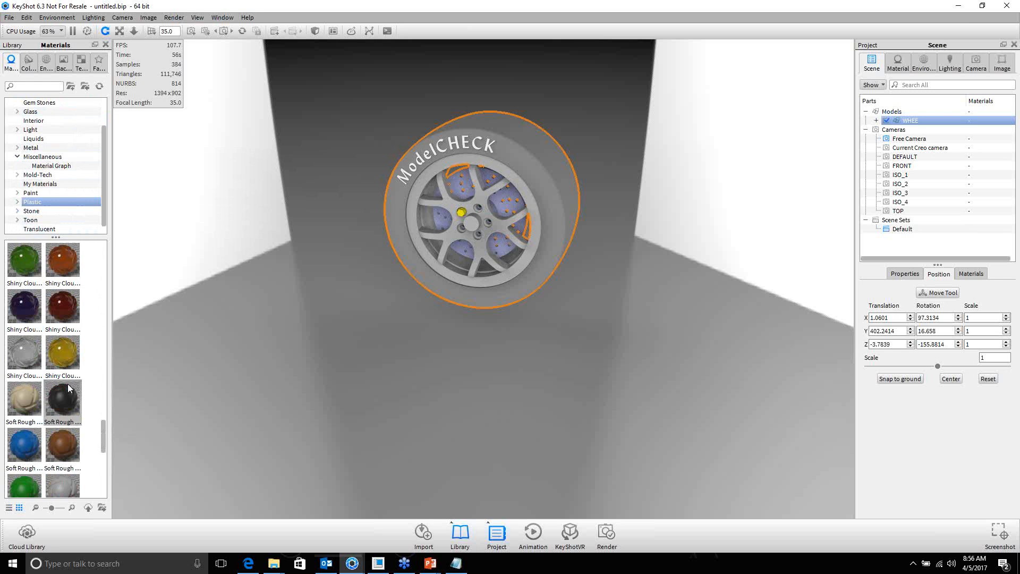
scroll(68, 383, down, 5)
scroll(59, 353, down, 2)
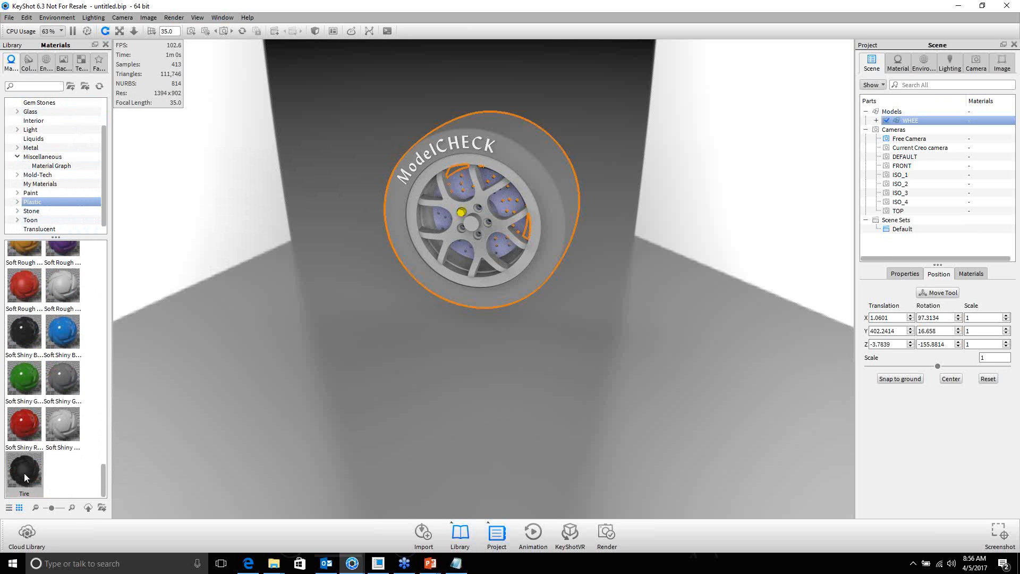
drag(18, 472, 393, 218)
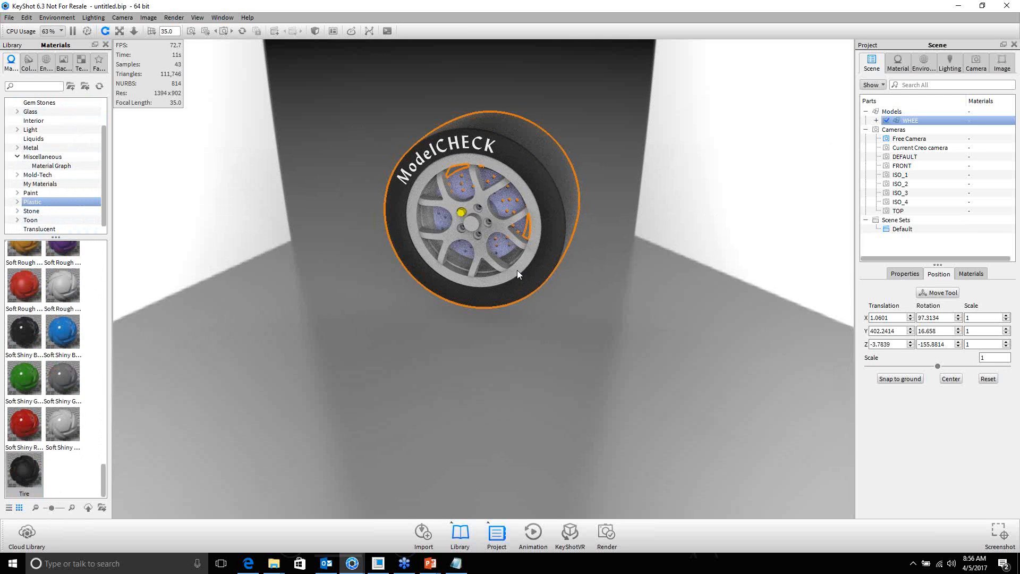
Step: Search the material library for chrome and apply Chrome Black to the rim
click(41, 93)
text(chr)
text(ome)
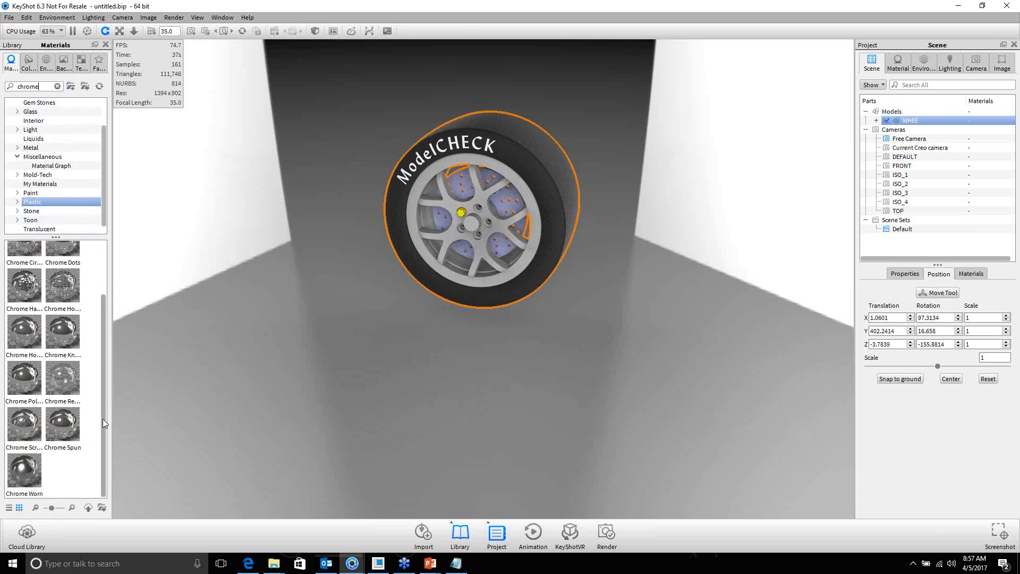
drag(103, 419, 110, 325)
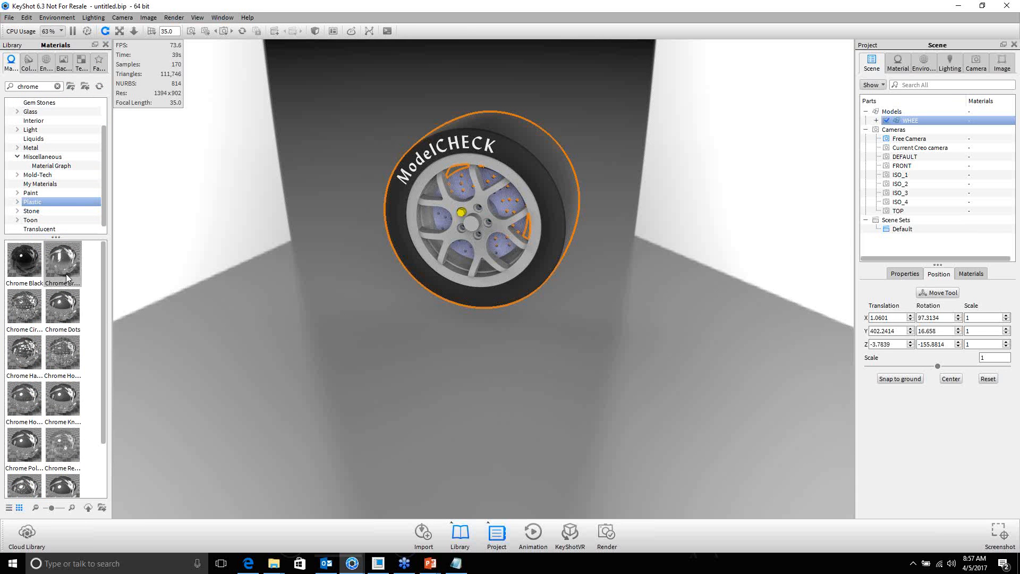
mouse_move(54, 272)
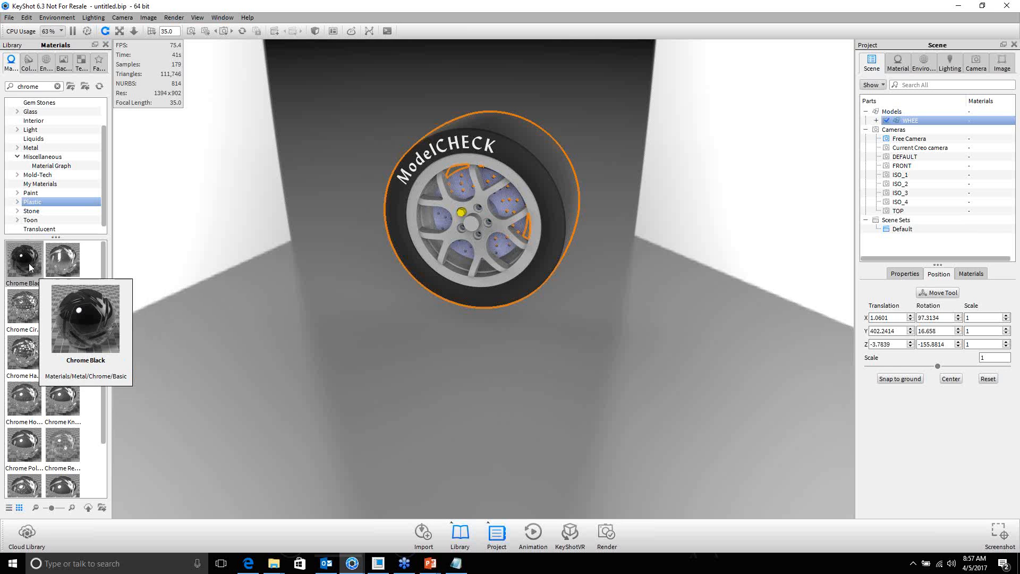
drag(27, 266, 430, 249)
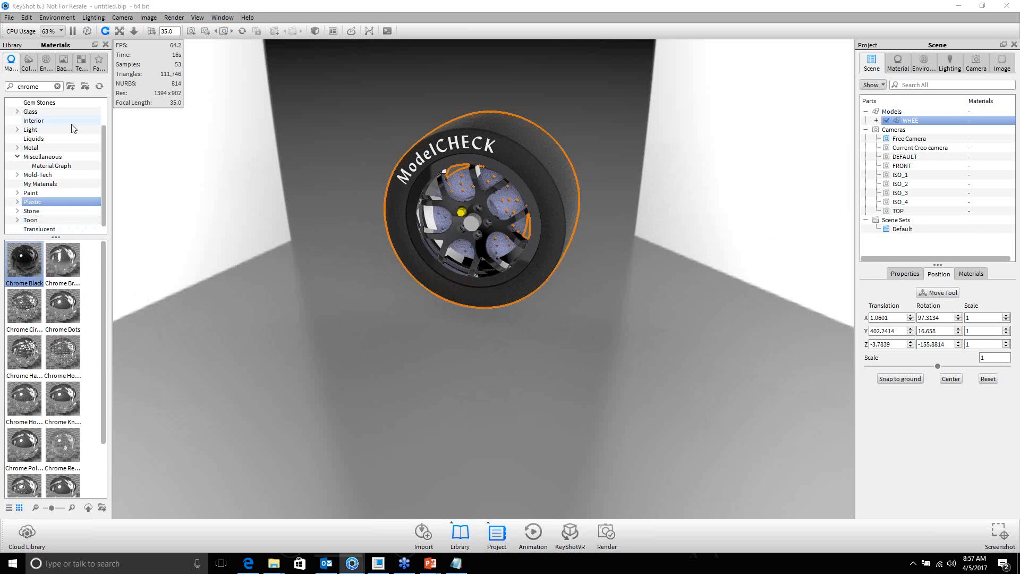
Step: Search the material library for brass and apply Brass Brushed to the brake disc behind the rim's spokes
double_click(20, 87)
text(c)
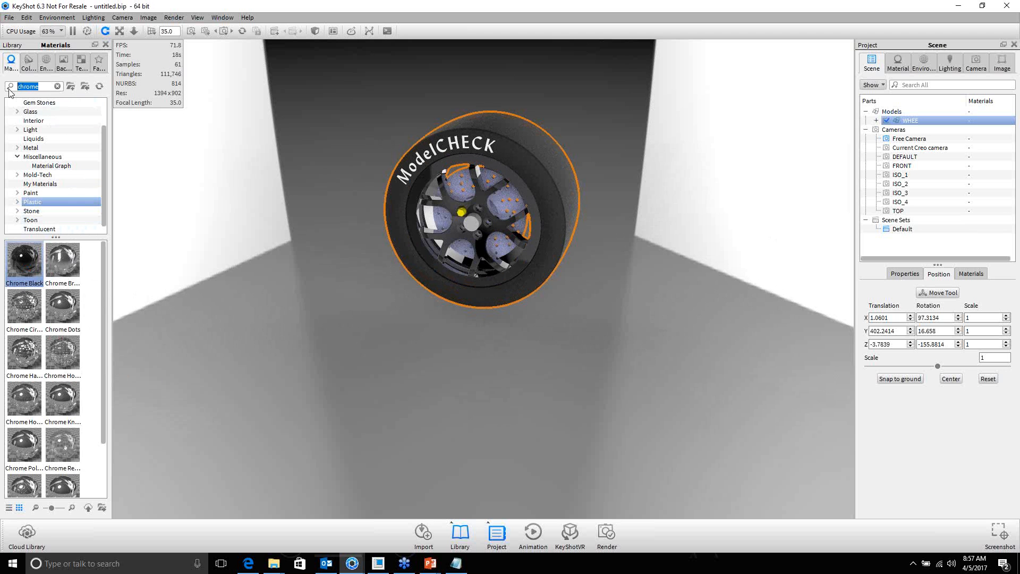
text(rass)
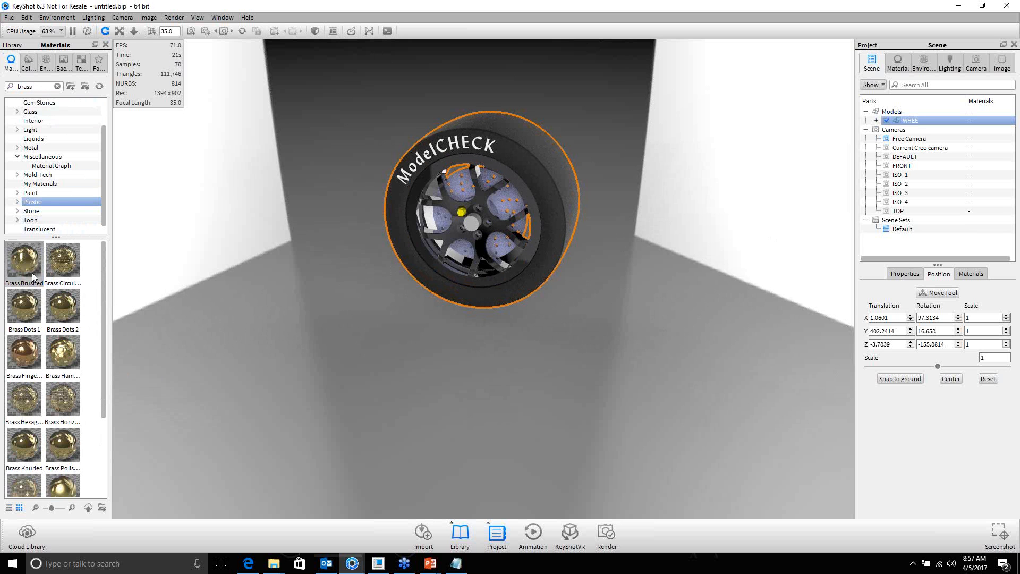
mouse_move(31, 269)
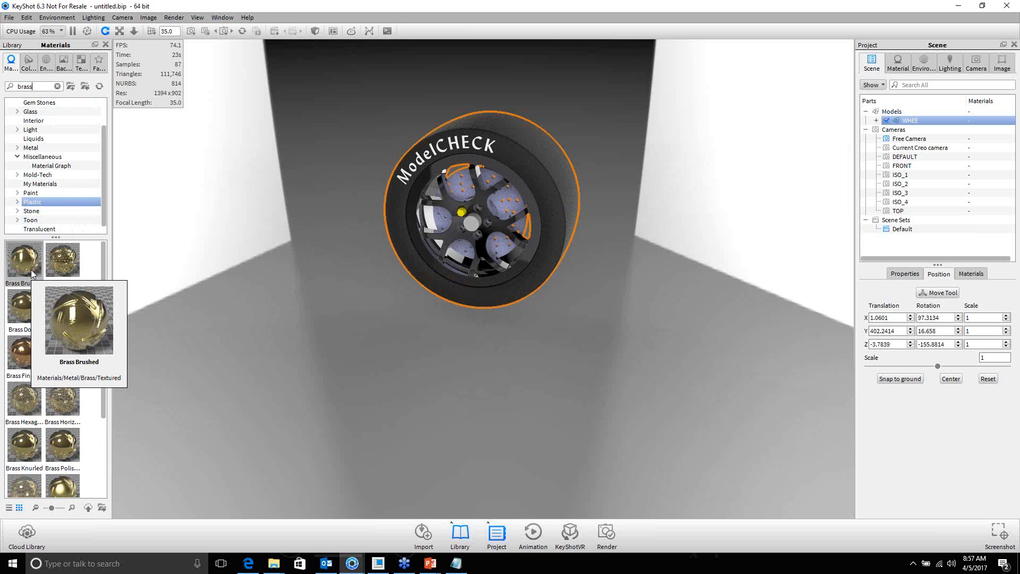
mouse_move(31, 269)
mouse_down()
mouse_move(190, 262)
mouse_move(462, 211)
mouse_move(549, 207)
mouse_move(494, 204)
mouse_up()
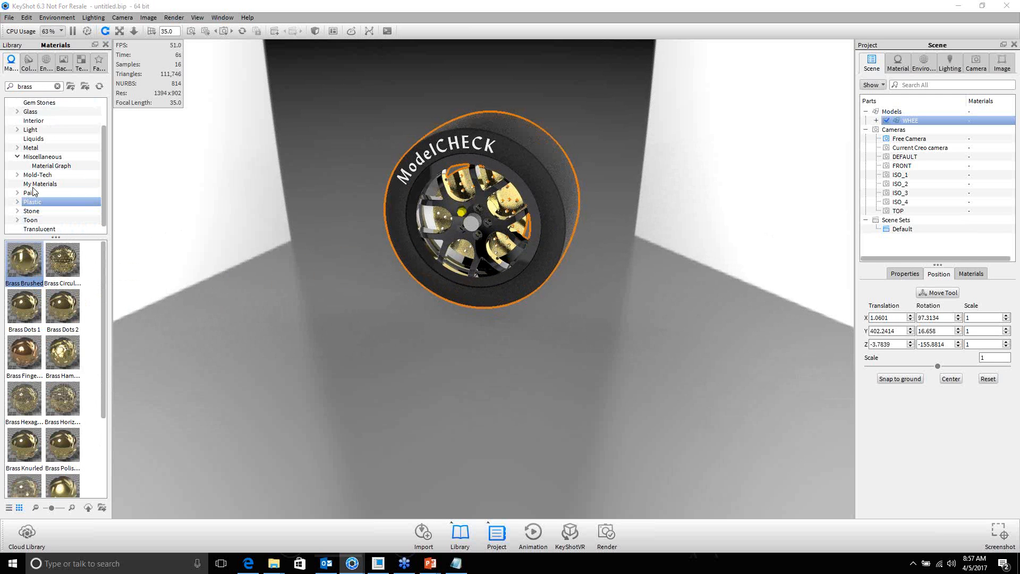
Step: Search the material library for steel and apply the Steel material to the yellow lug nut
drag(45, 88, 13, 89)
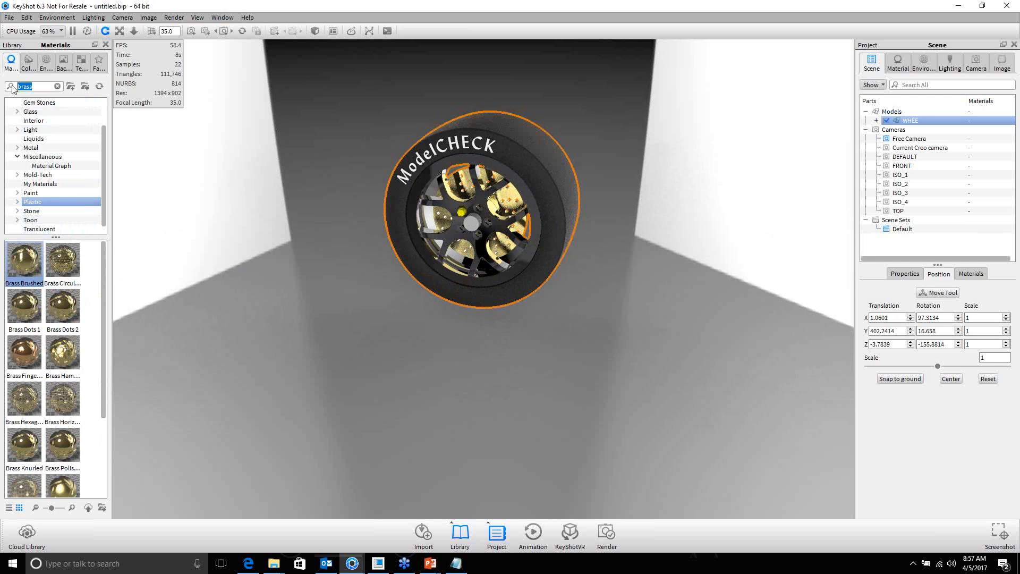
text(steel)
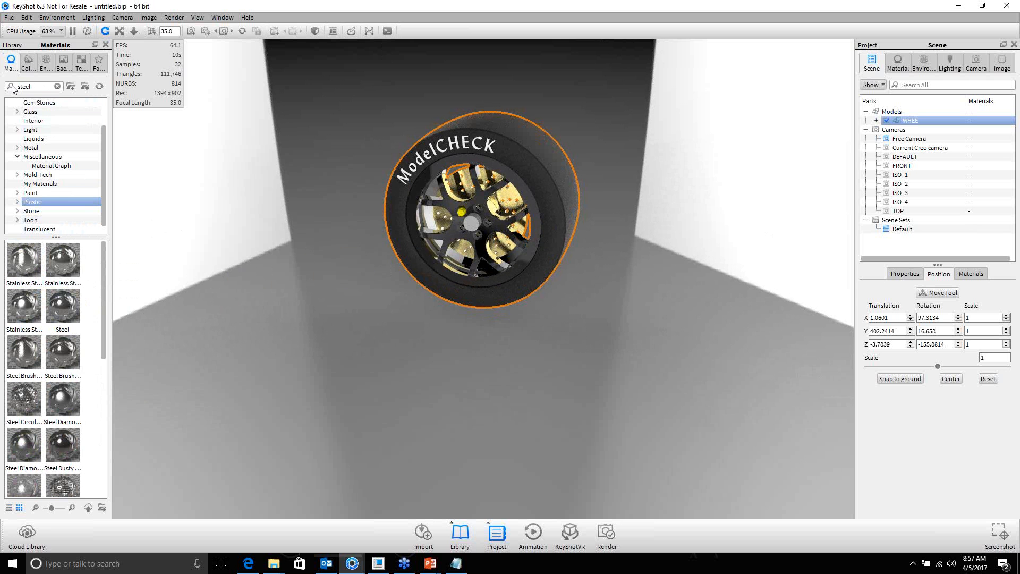
drag(57, 310, 460, 215)
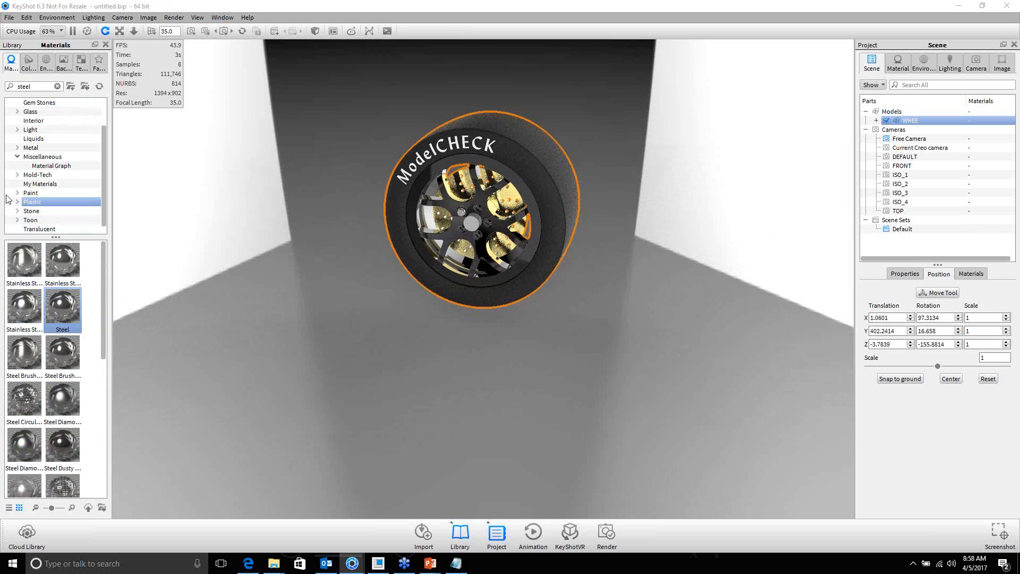
Step: Search the material library for blue and apply Anodized Blue to the wheel's center hub
double_click(24, 86)
text(blue)
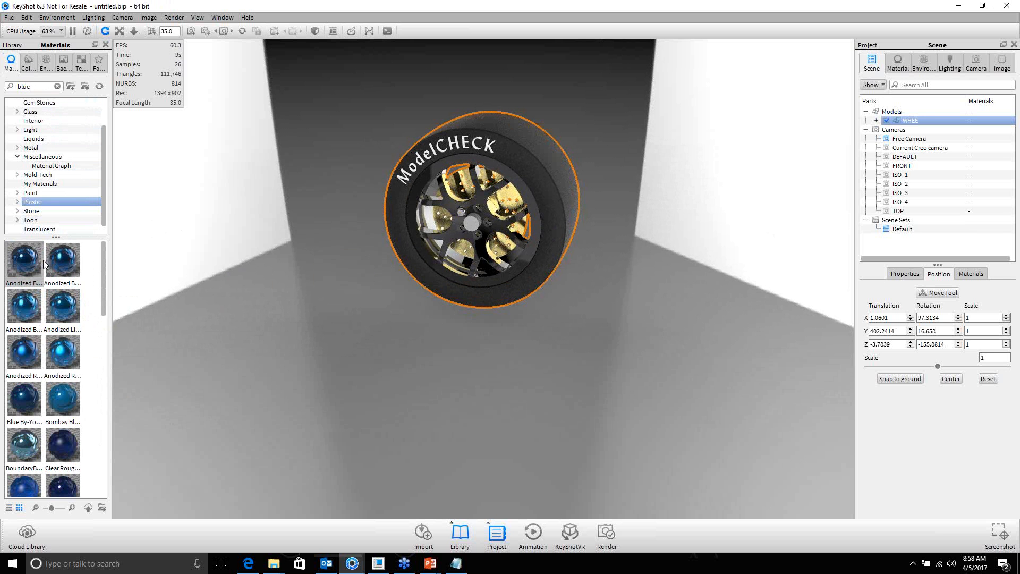
mouse_move(28, 262)
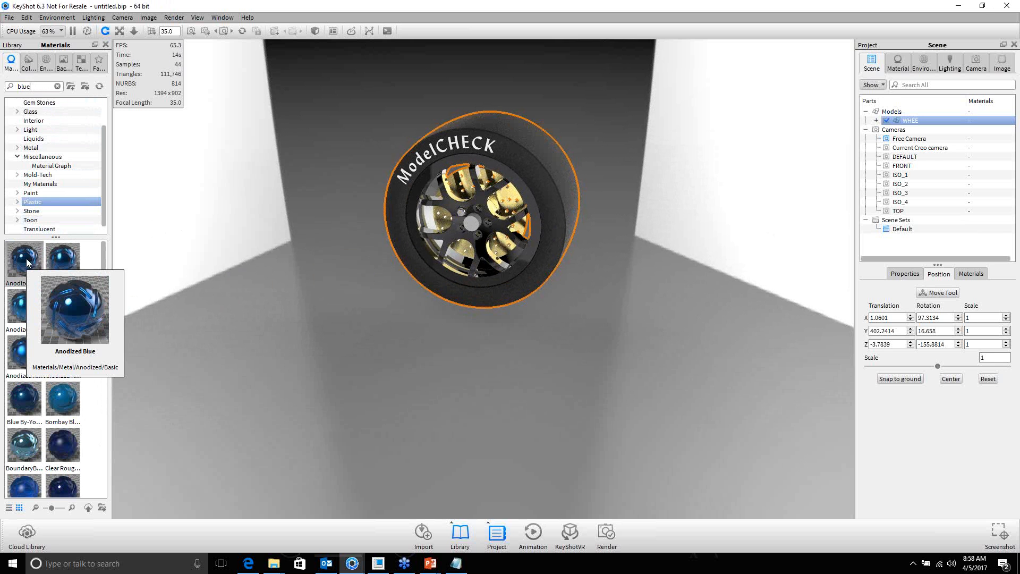
drag(27, 260, 471, 229)
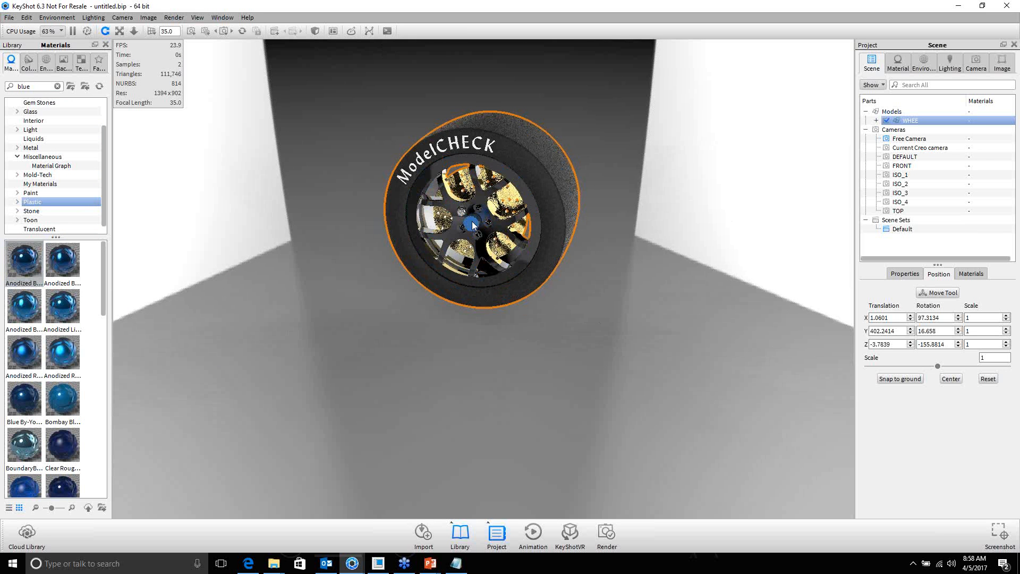
Step: Examine the wheel's materials up close with the wheel deselected, and open the tire's material properties
scroll(458, 194, up, 2)
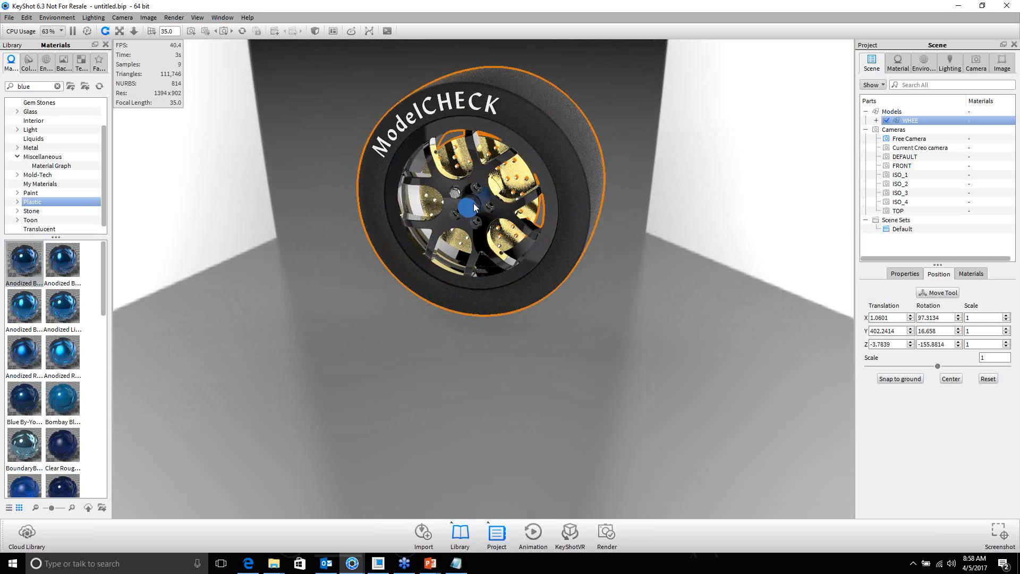
middle_drag(477, 196, 481, 287)
scroll(480, 287, up, 4)
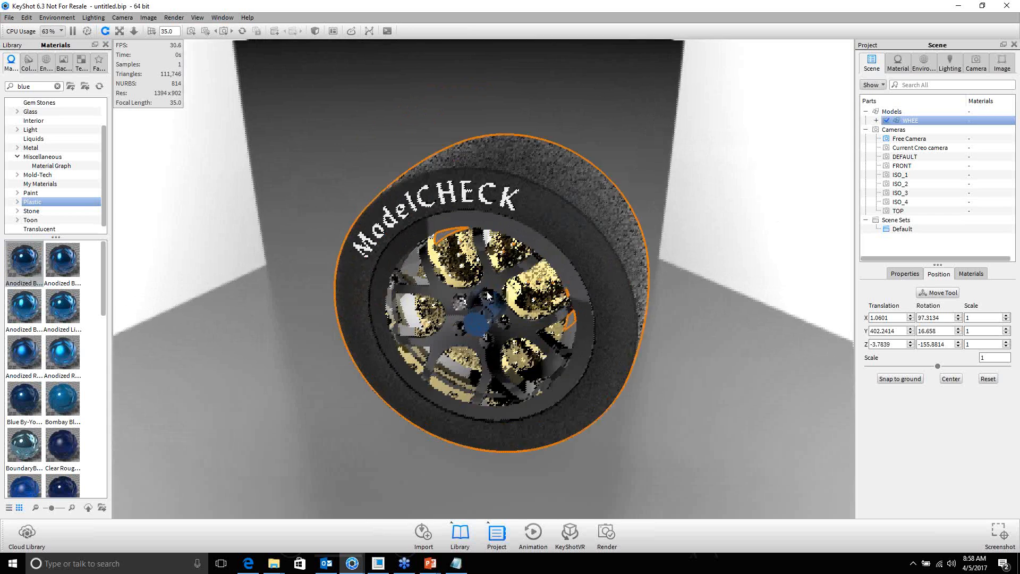
drag(480, 287, 470, 314)
scroll(463, 317, up, 3)
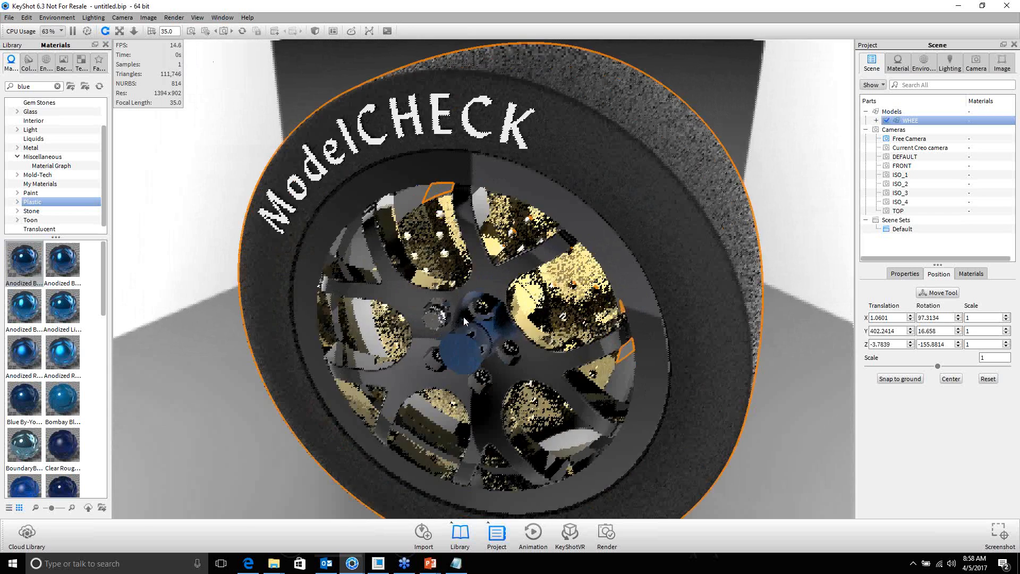
click(195, 384)
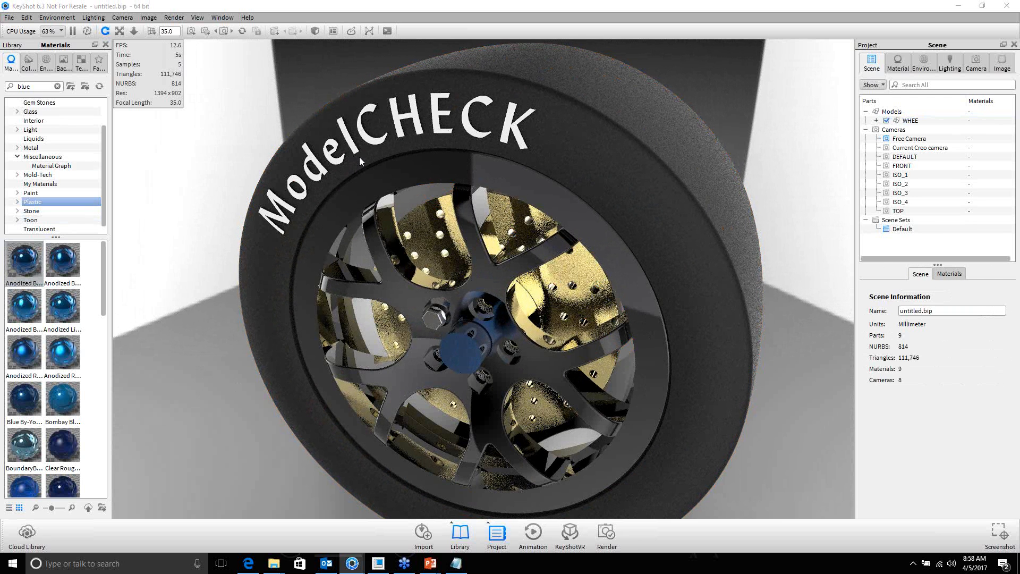
double_click(642, 122)
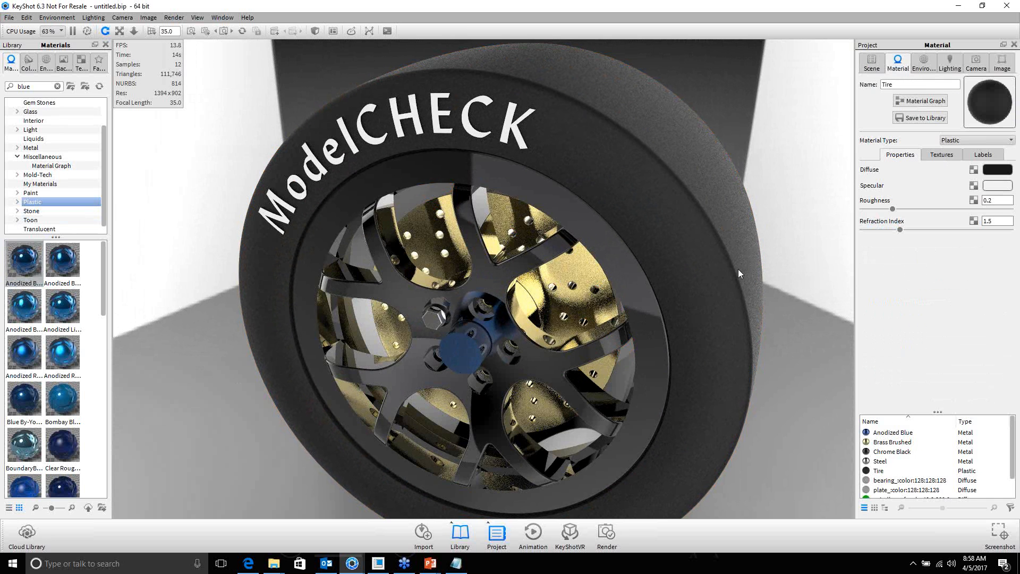
drag(736, 270, 568, 222)
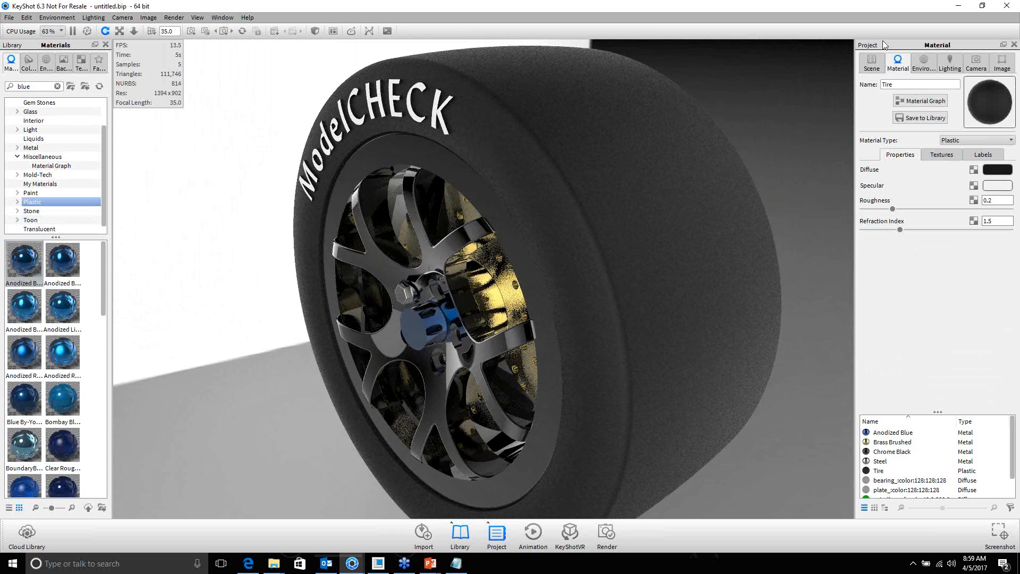
Step: Set the image resolution to the 720x480 landscape preset
click(997, 64)
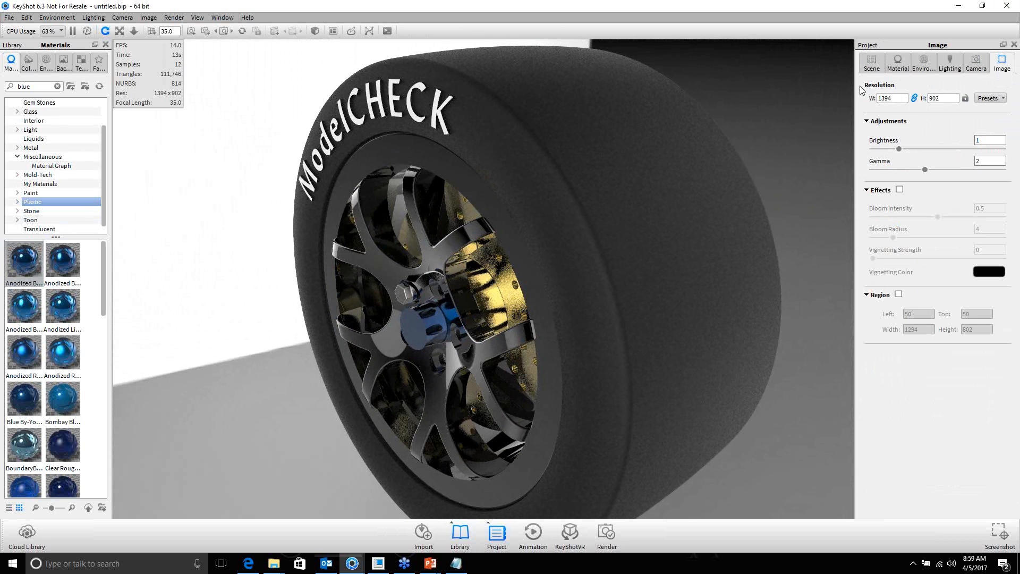
click(990, 100)
mouse_move(986, 112)
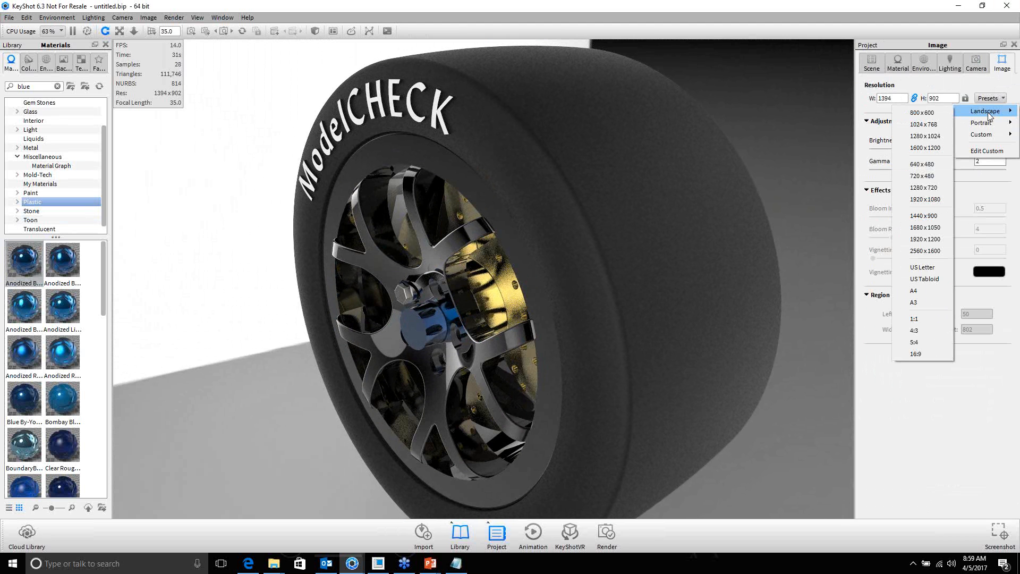
click(930, 177)
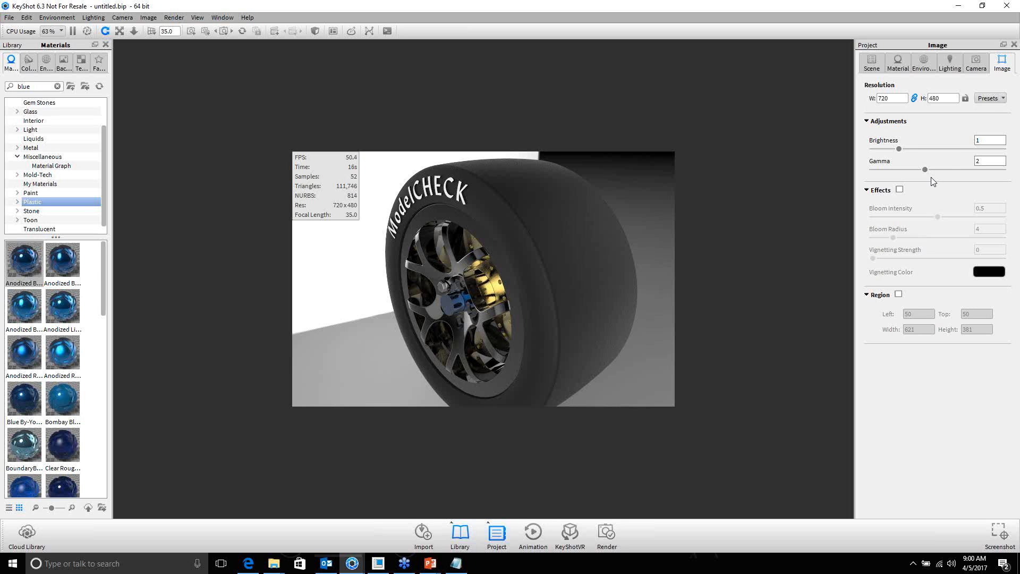
Step: Change the image resolution to the 1920x1080 landscape preset
click(990, 98)
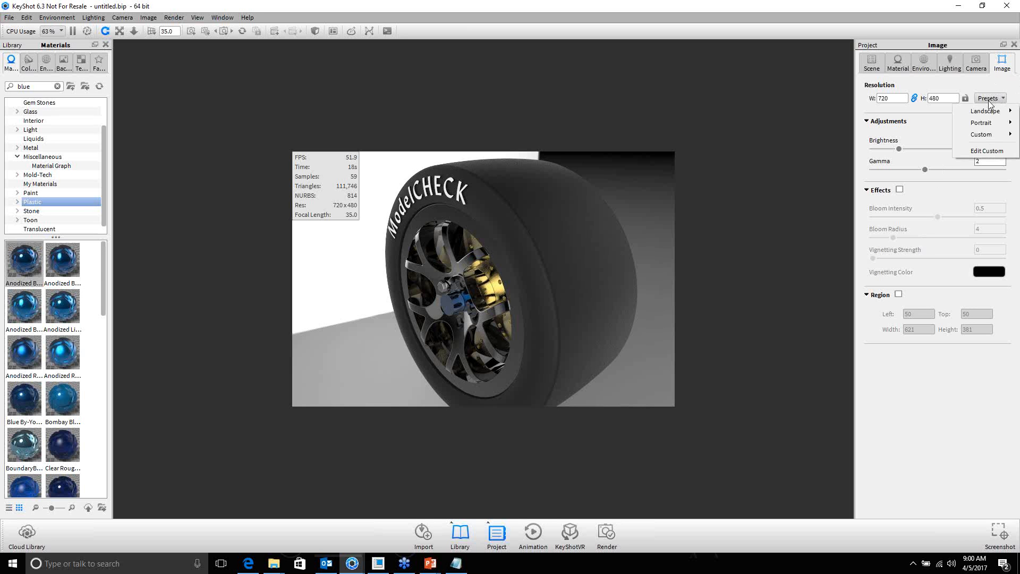
mouse_move(980, 111)
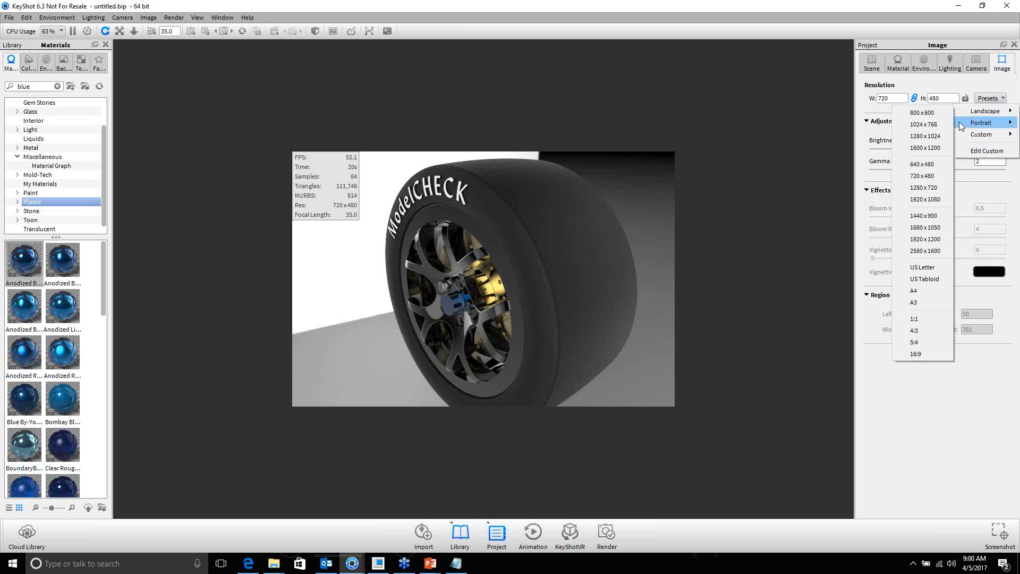
click(927, 198)
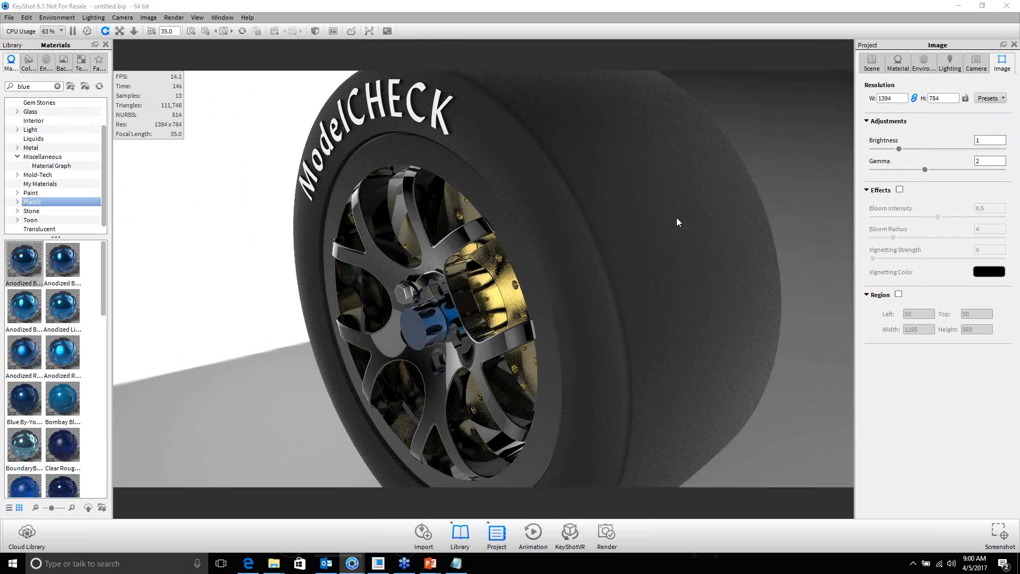
Step: Assign a Noise (Fractal) texture to the specular channel of the tire's material
double_click(588, 182)
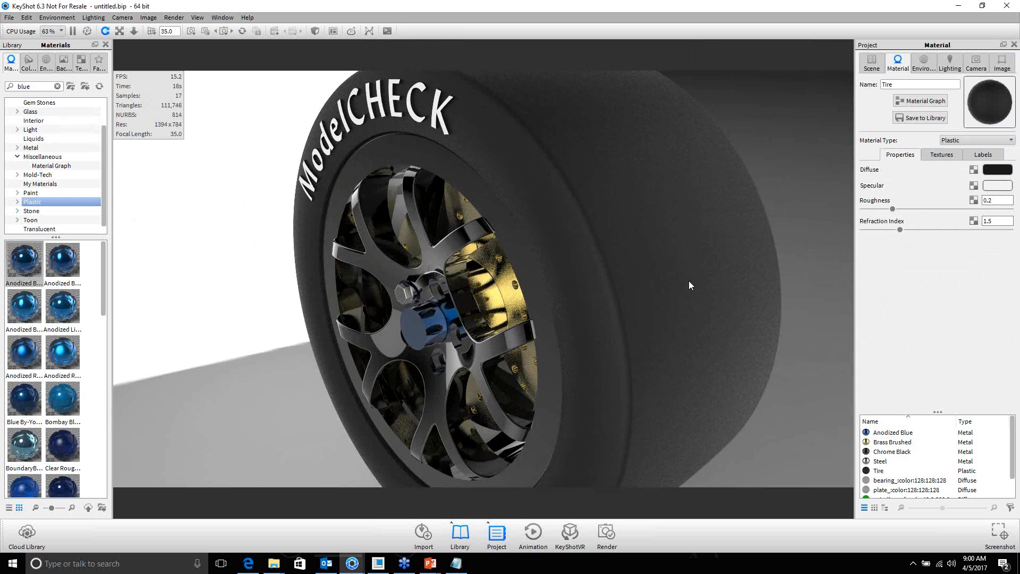
click(940, 155)
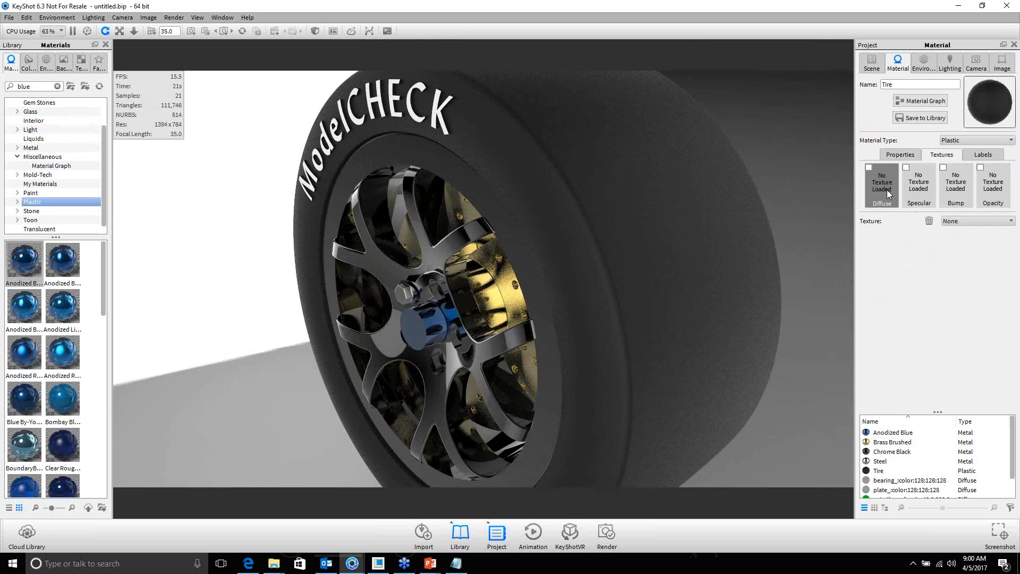
click(931, 183)
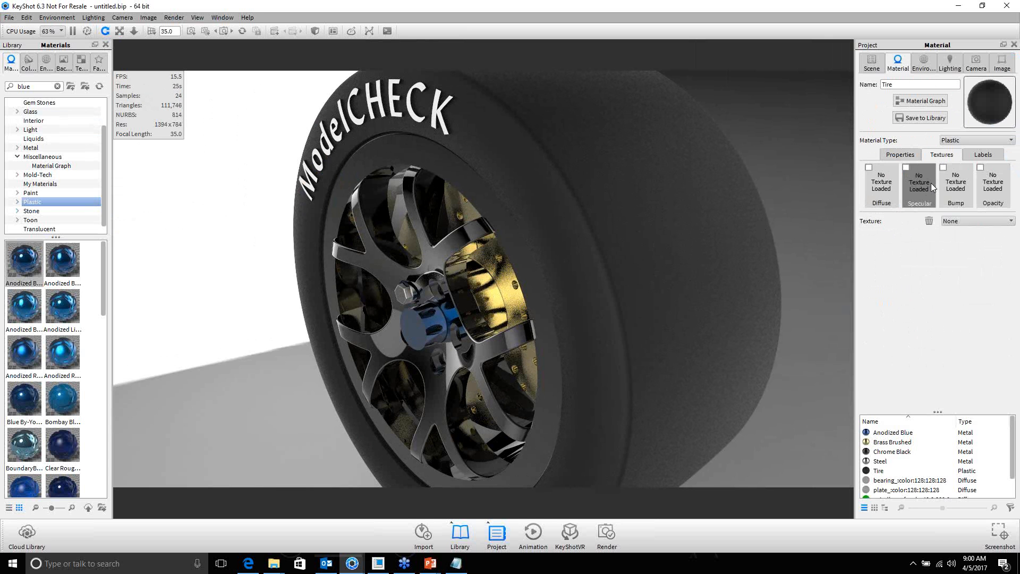
click(963, 222)
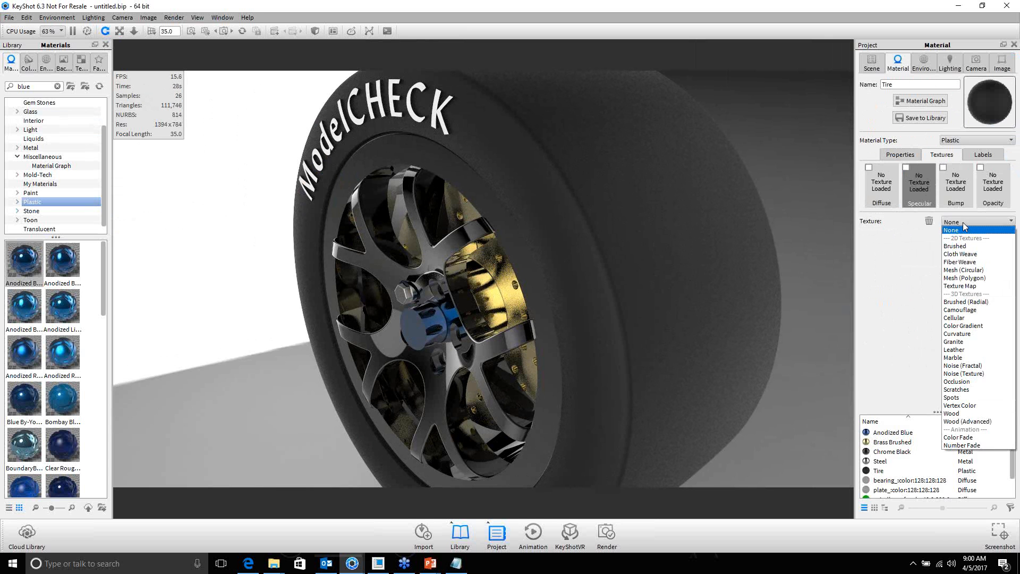
click(962, 365)
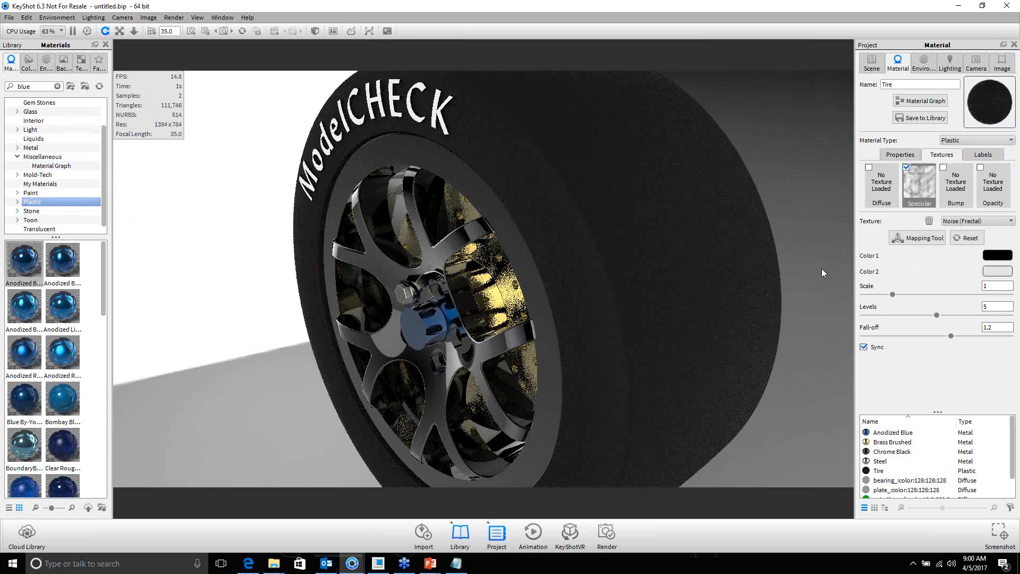
Step: Set the specular noise texture's scale to 0.1 and copy the texture to the tire's bump channel
click(999, 287)
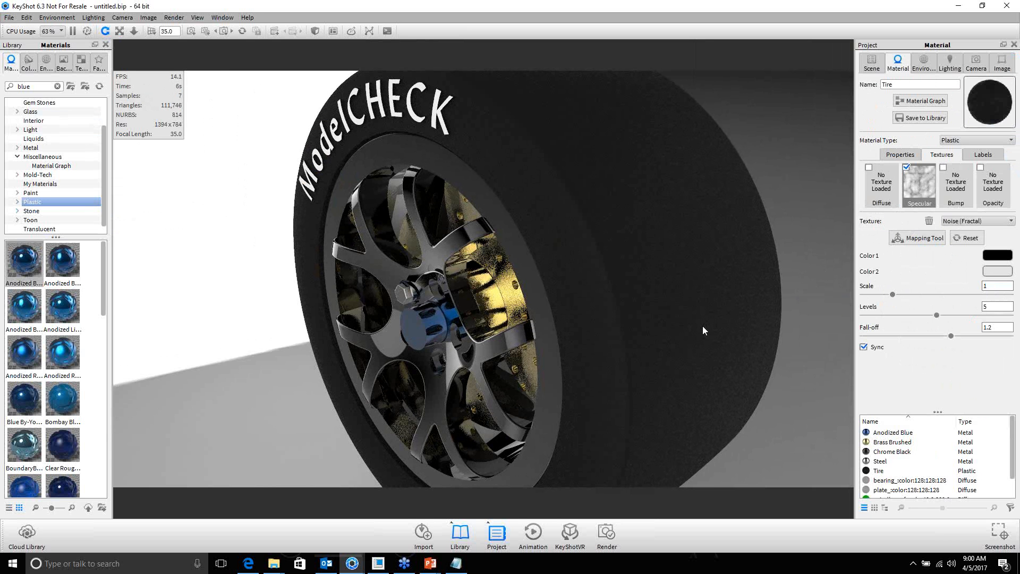
double_click(991, 287)
text(.)
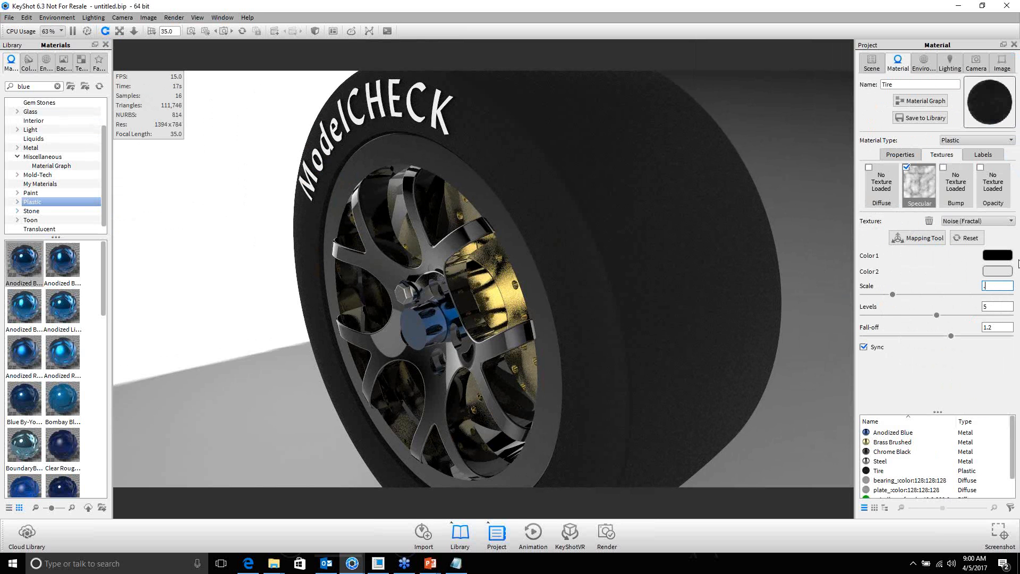
text(1)
key(Return)
drag(920, 180, 956, 183)
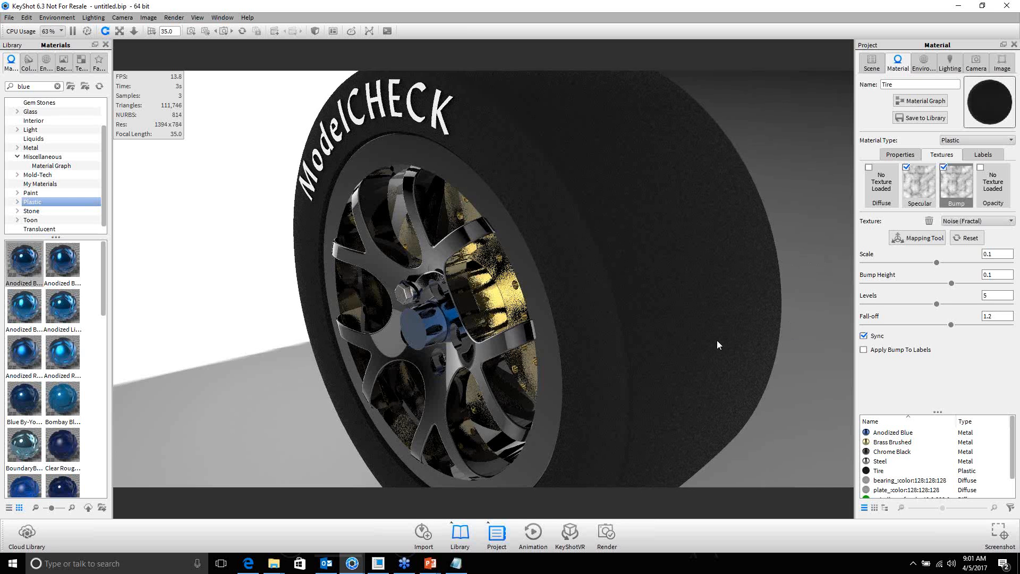
Step: Examine the tire's tread surface up close and review the texture types available for its bump channel
drag(716, 340, 518, 345)
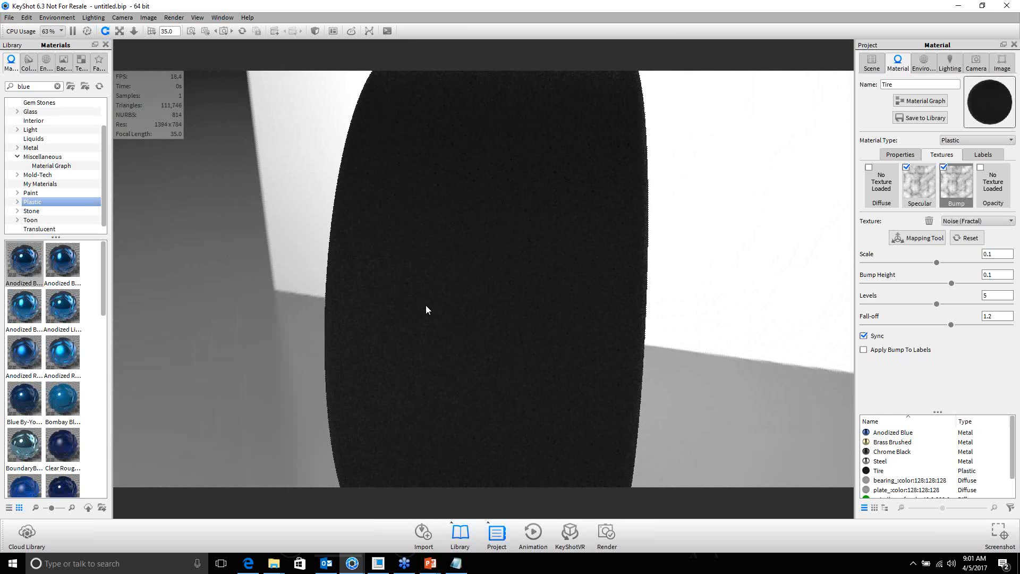
scroll(426, 306, up, 5)
scroll(426, 310, up, 2)
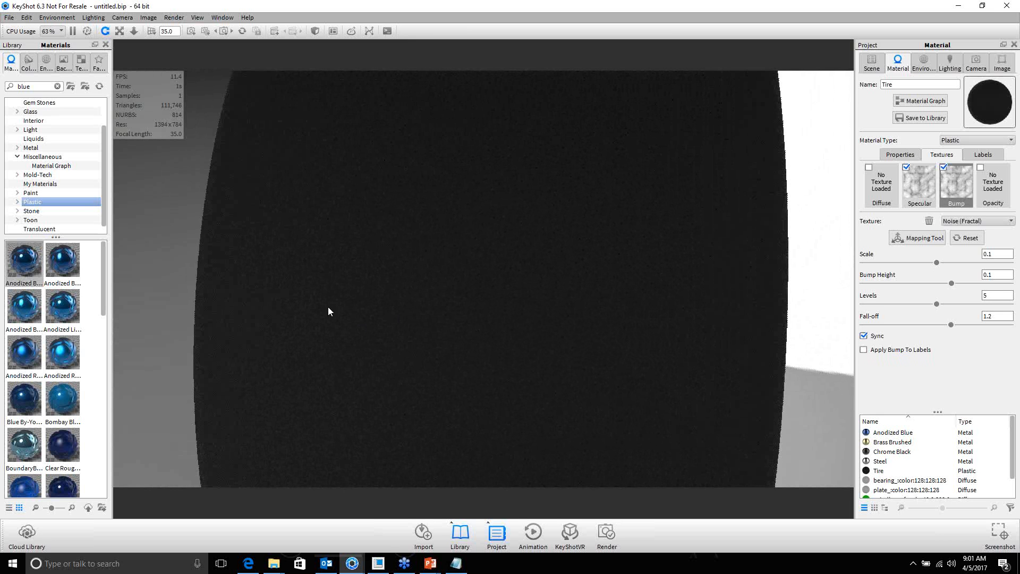
scroll(327, 302, down, 3)
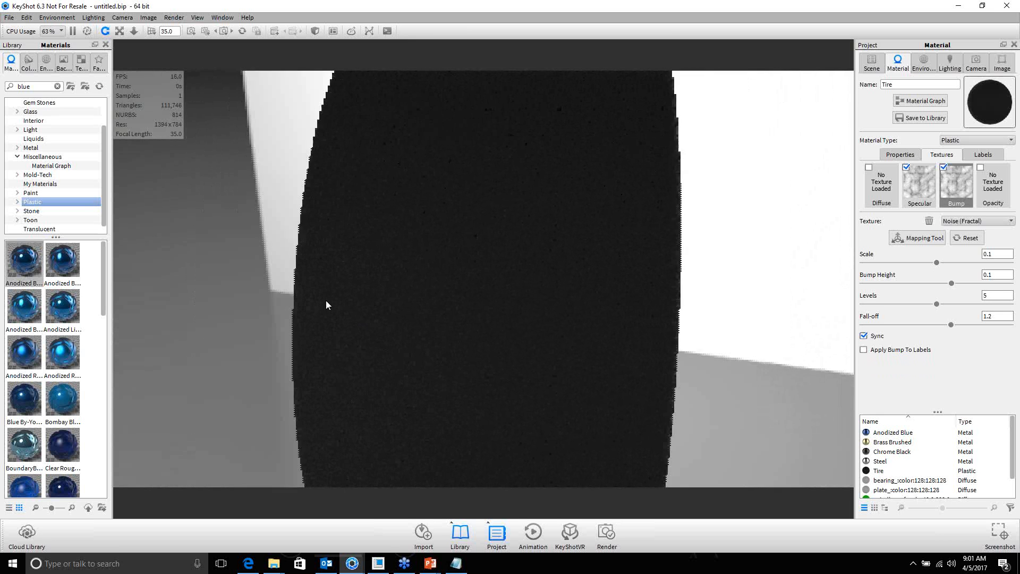
drag(326, 303, 514, 336)
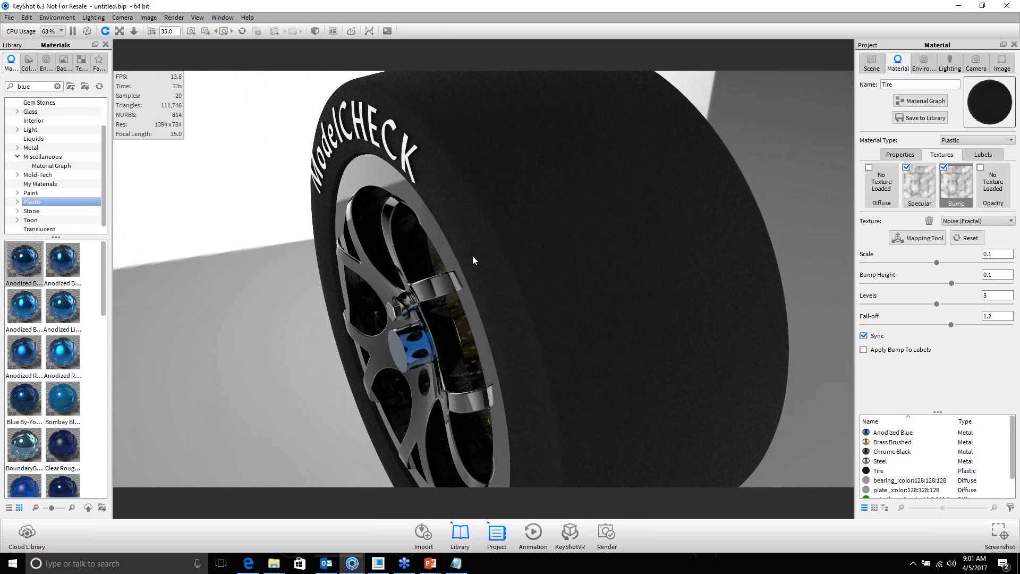
click(962, 221)
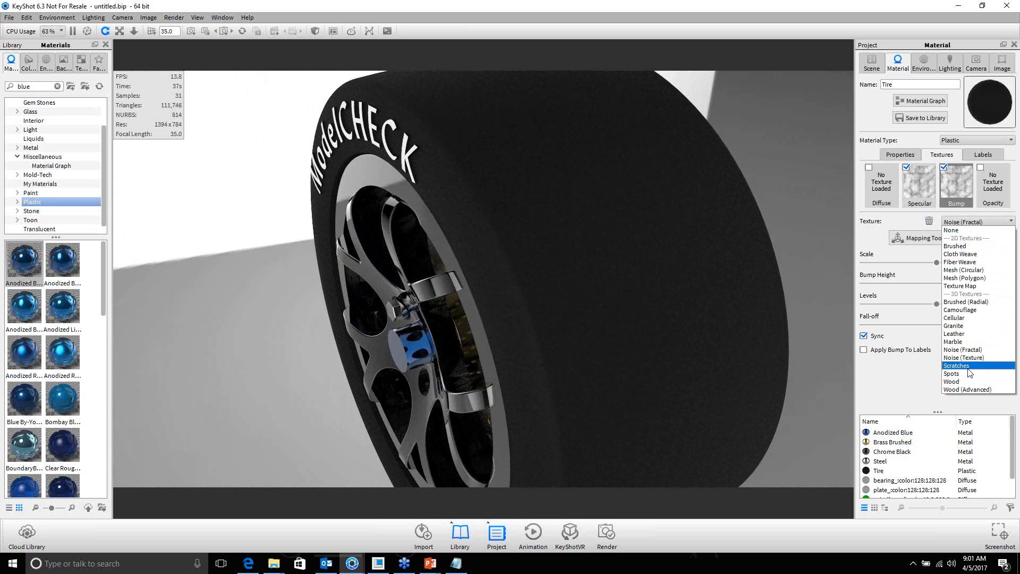
click(891, 392)
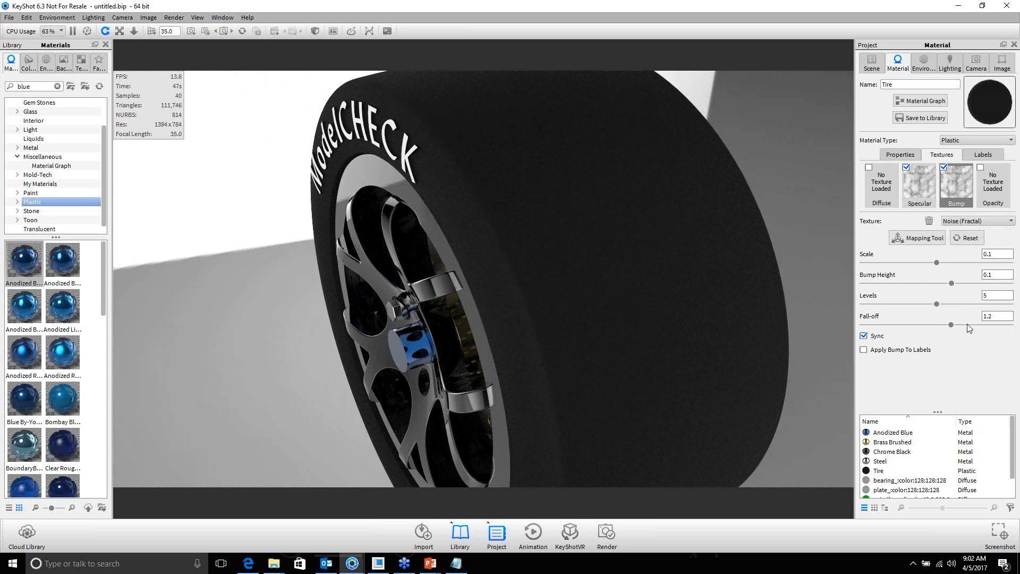
Step: Set Color 2 of the tire's specular noise texture to a grayscale brightness of 93%
click(919, 190)
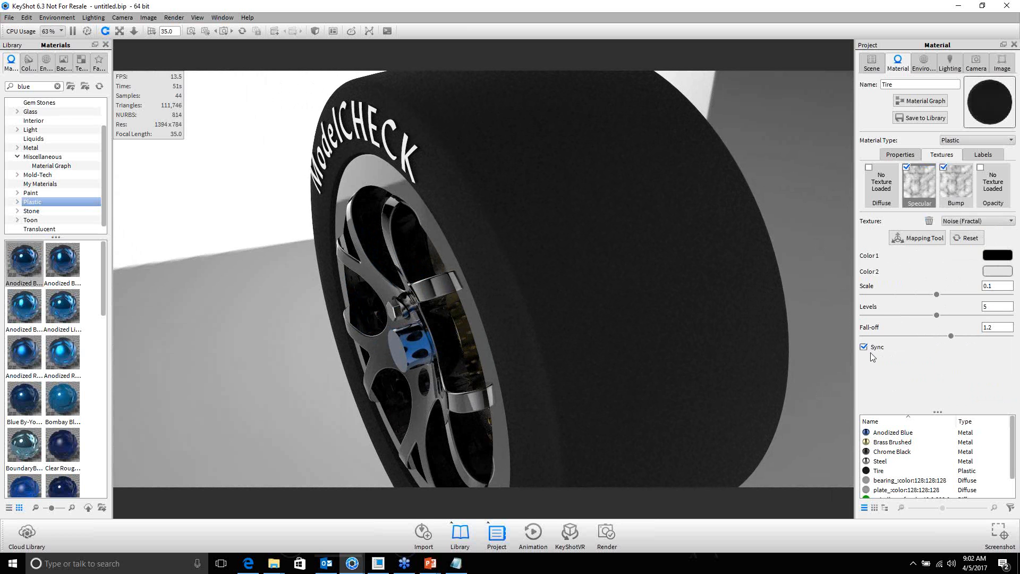
click(996, 271)
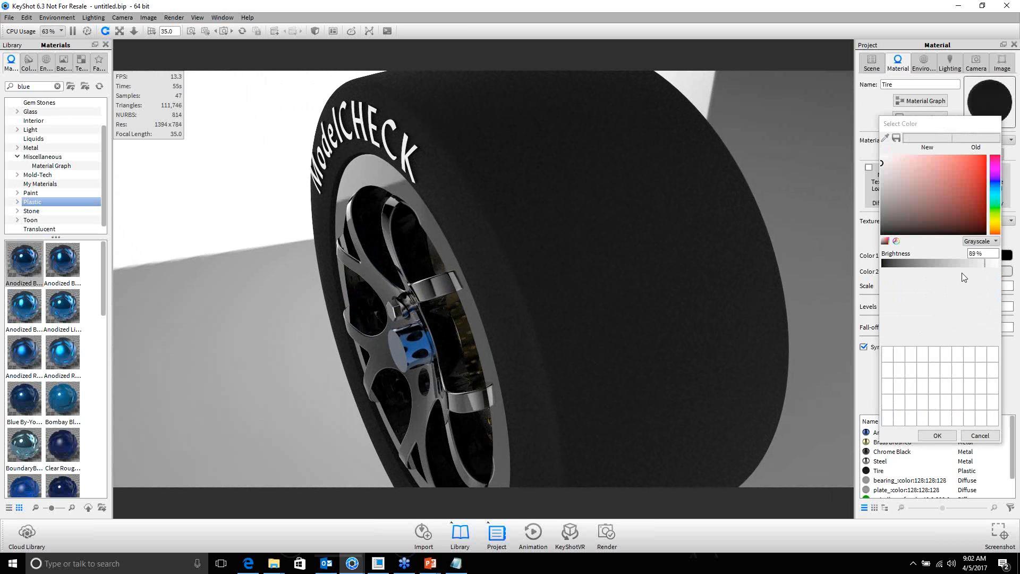
click(977, 264)
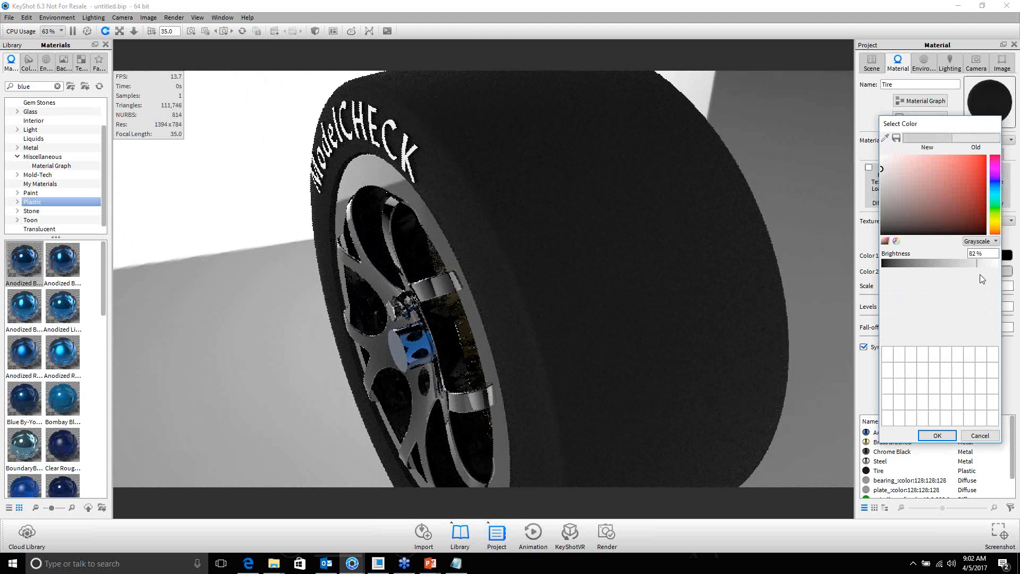
drag(981, 264, 990, 264)
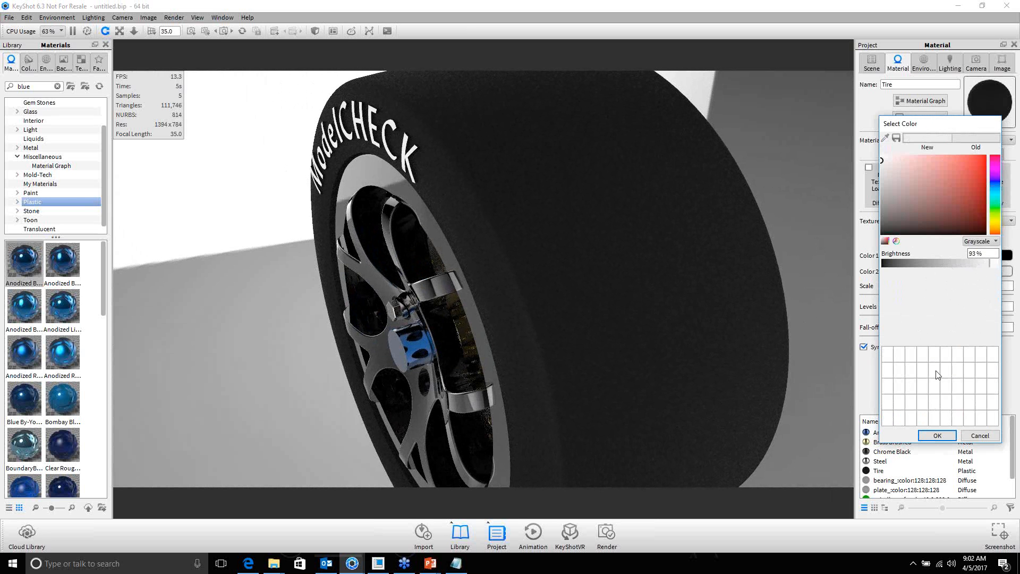
click(935, 435)
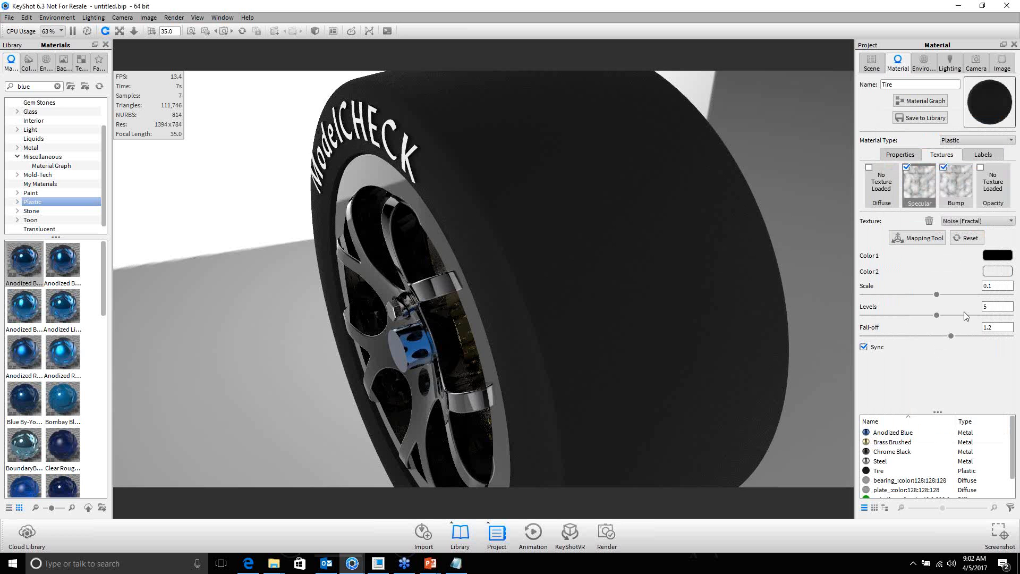
click(994, 290)
drag(993, 286, 984, 285)
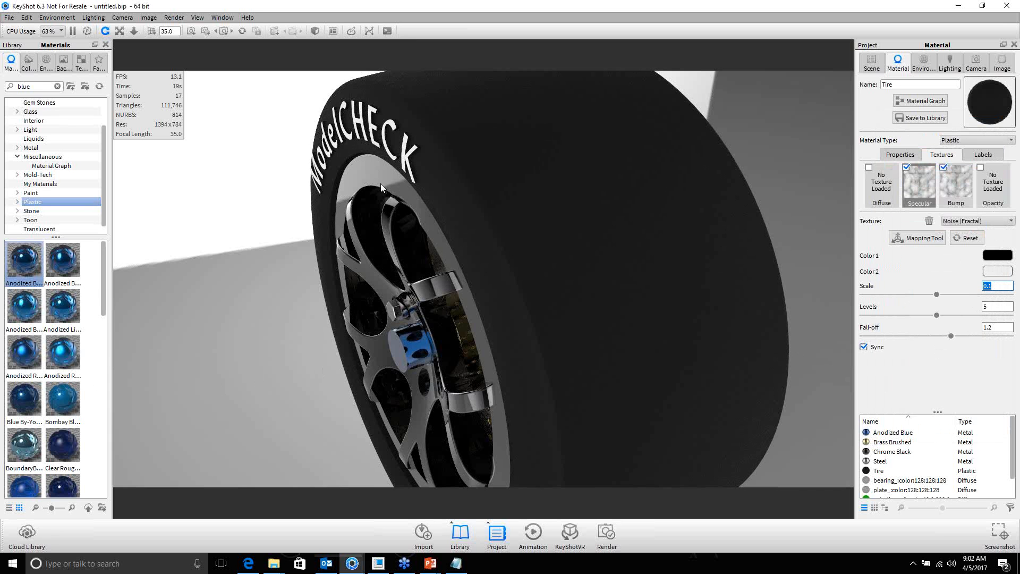
Step: Open Boundary_Wallpaper.png from the Keyshot_Demo model folder and arrange it beside a restored-down KeyShot window
click(273, 563)
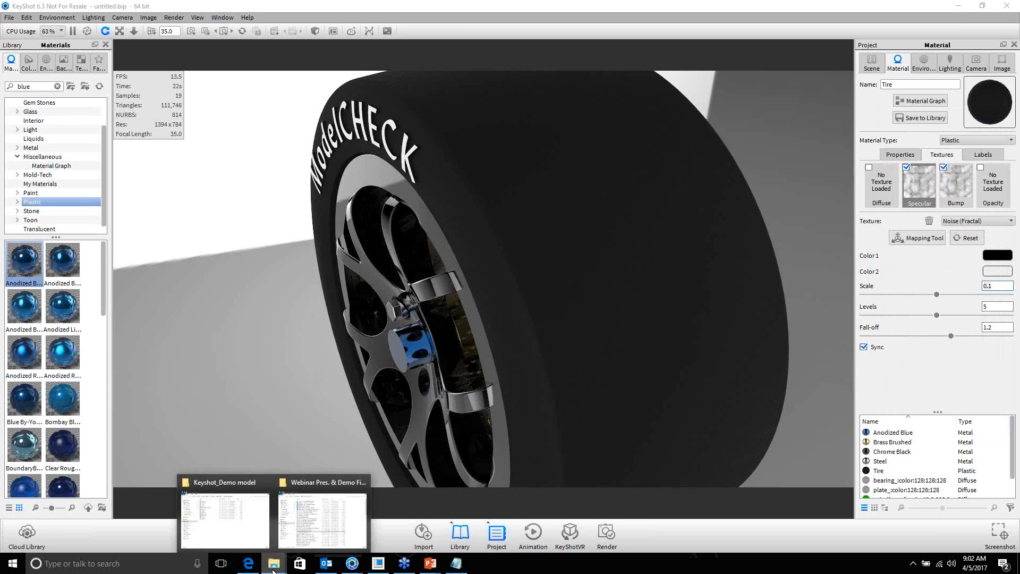
click(203, 519)
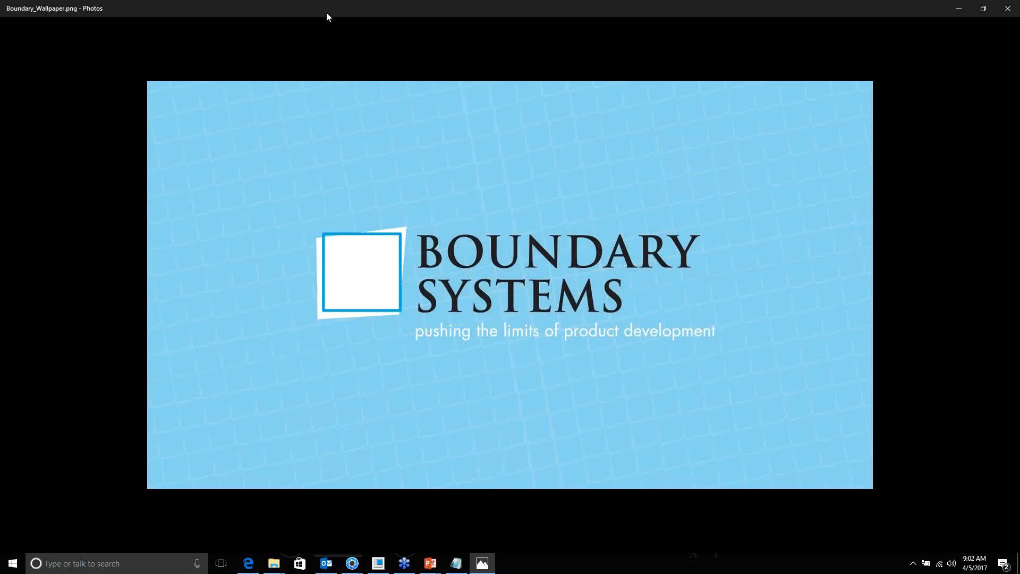
drag(327, 12, 0, 57)
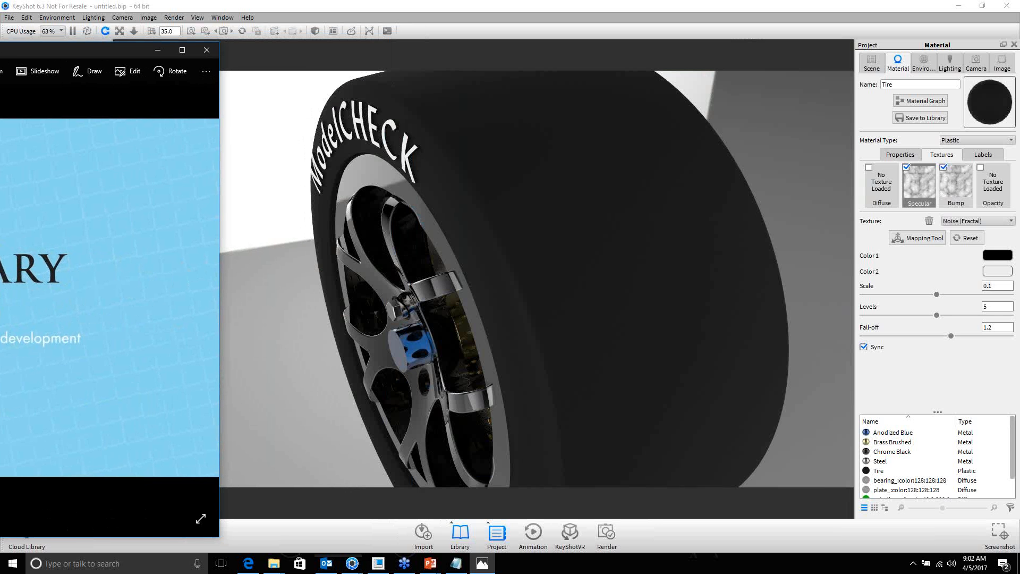
click(304, 5)
double_click(304, 4)
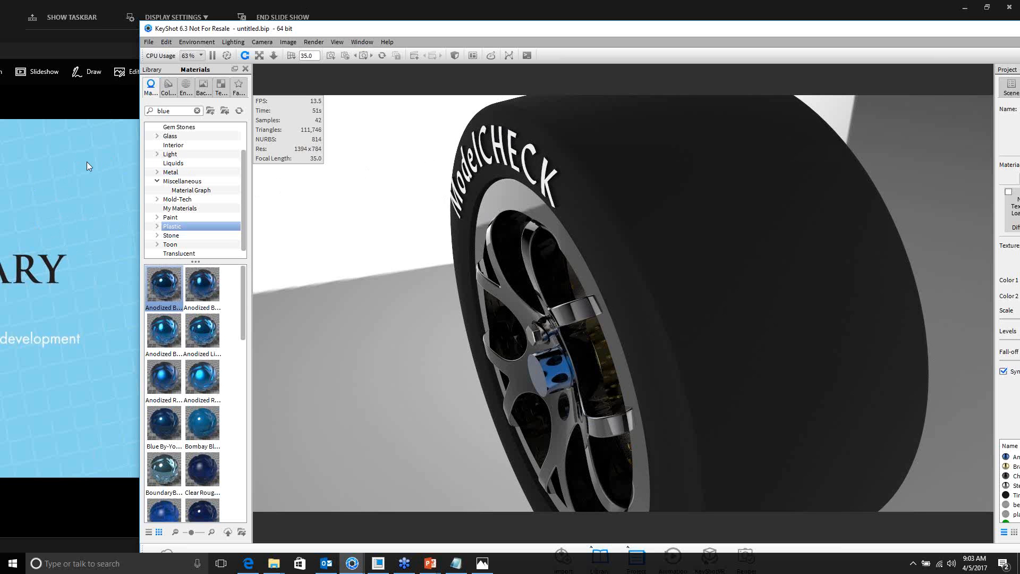
Step: Show the Colors library, minimize the PowerPoint presenter view and reposition the KeyShot window to reach the lettering's material properties
click(166, 90)
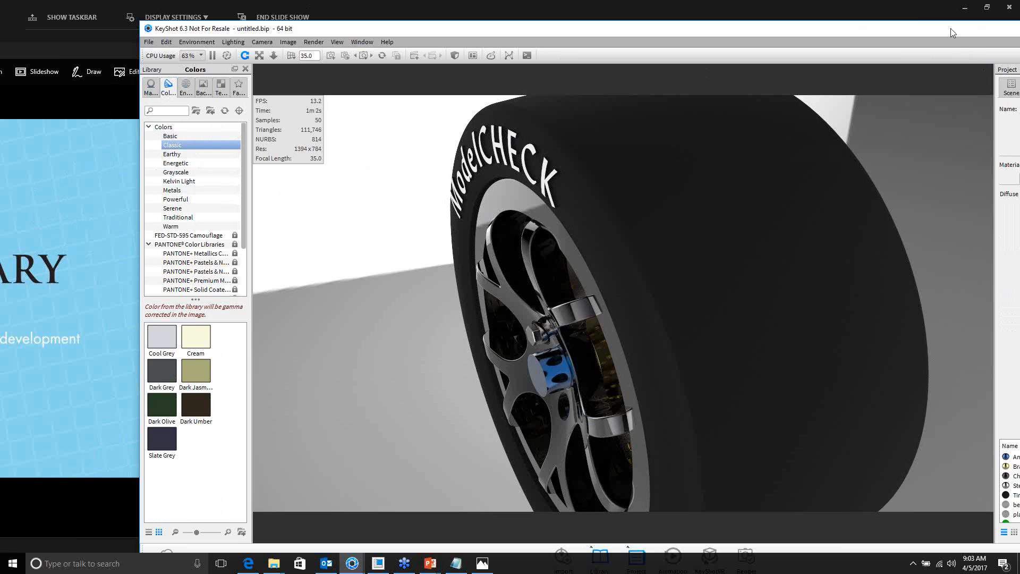
click(914, 6)
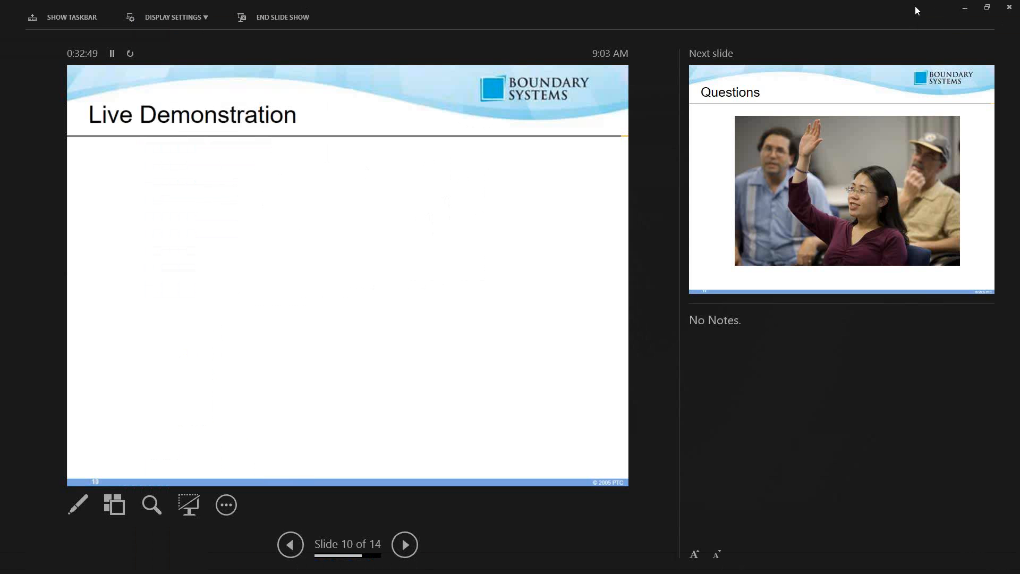
click(965, 8)
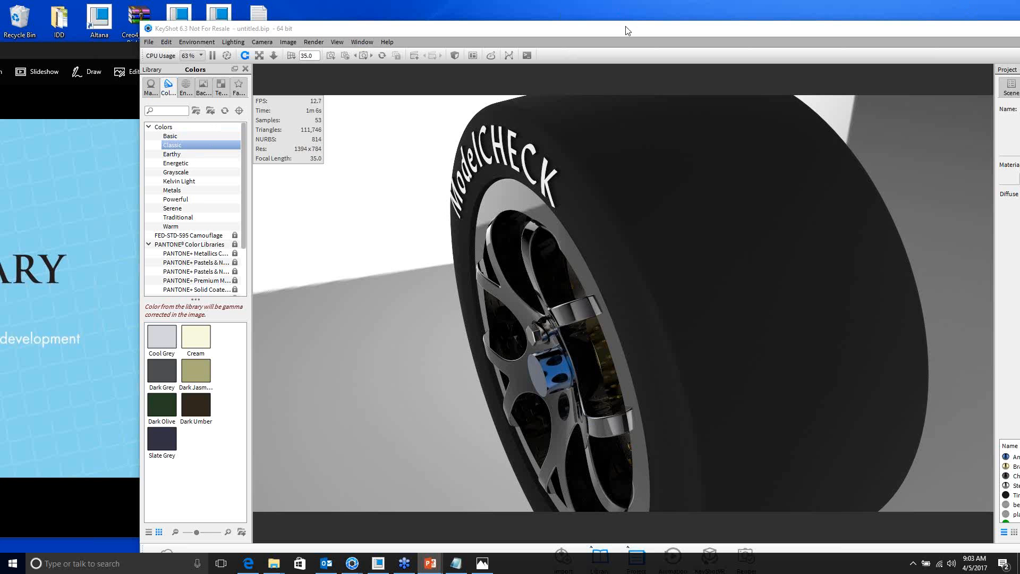
mouse_move(352, 563)
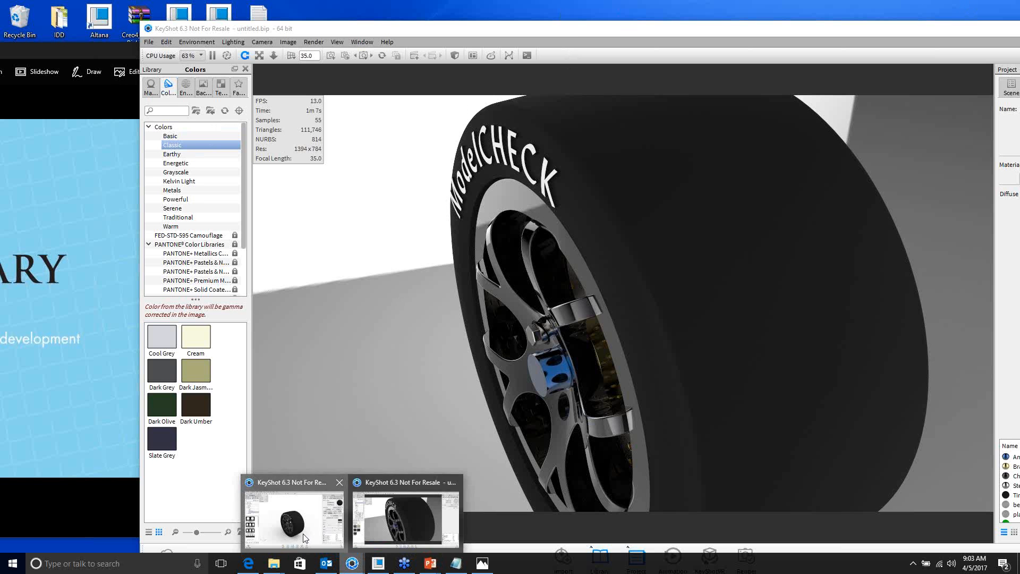
click(398, 518)
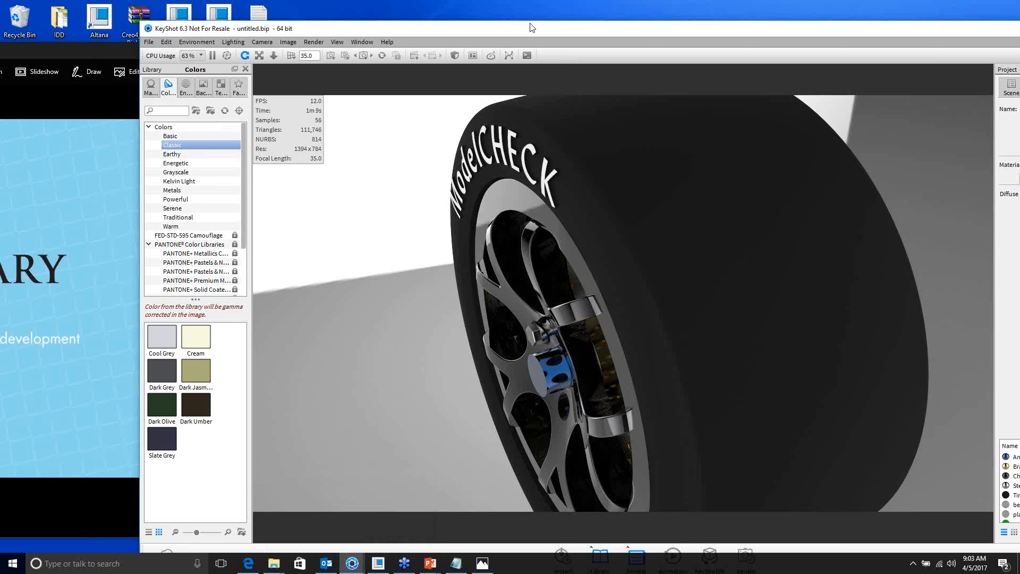
drag(570, 32, 491, 16)
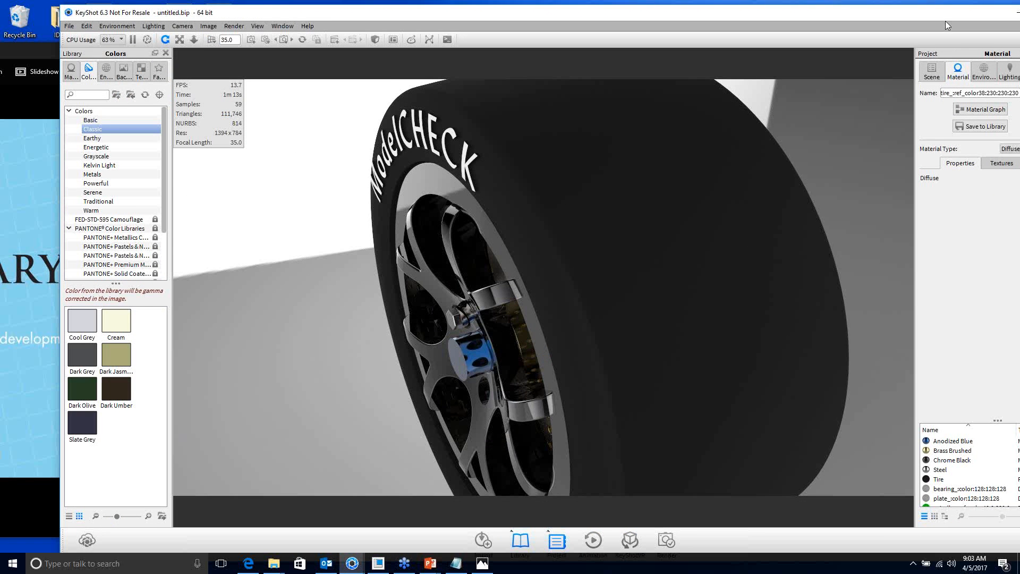
drag(946, 21, 896, 31)
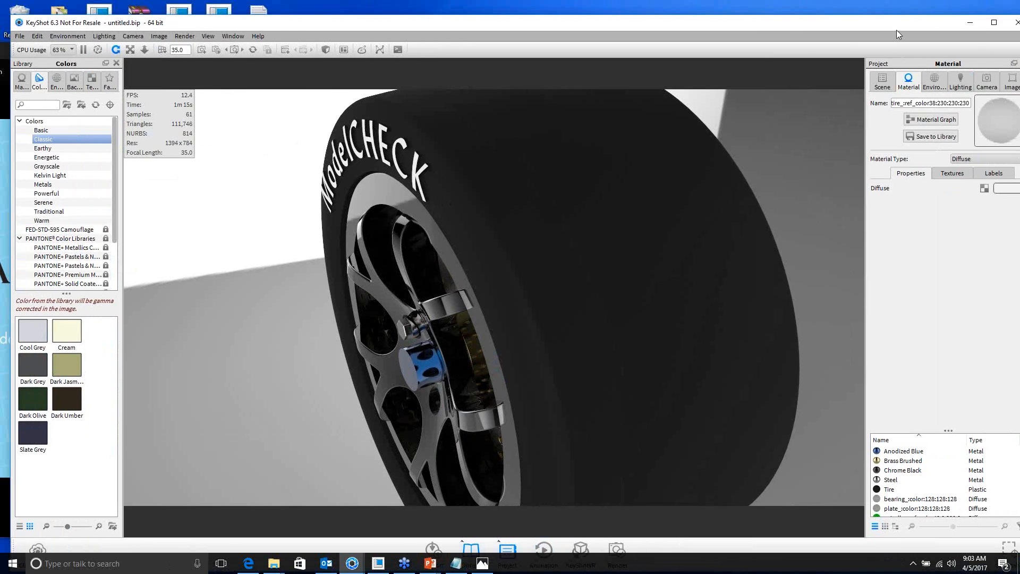
Step: Set the ModelCHECK lettering's diffuse color to the light blue sampled from the Boundary Systems wallpaper
click(1007, 189)
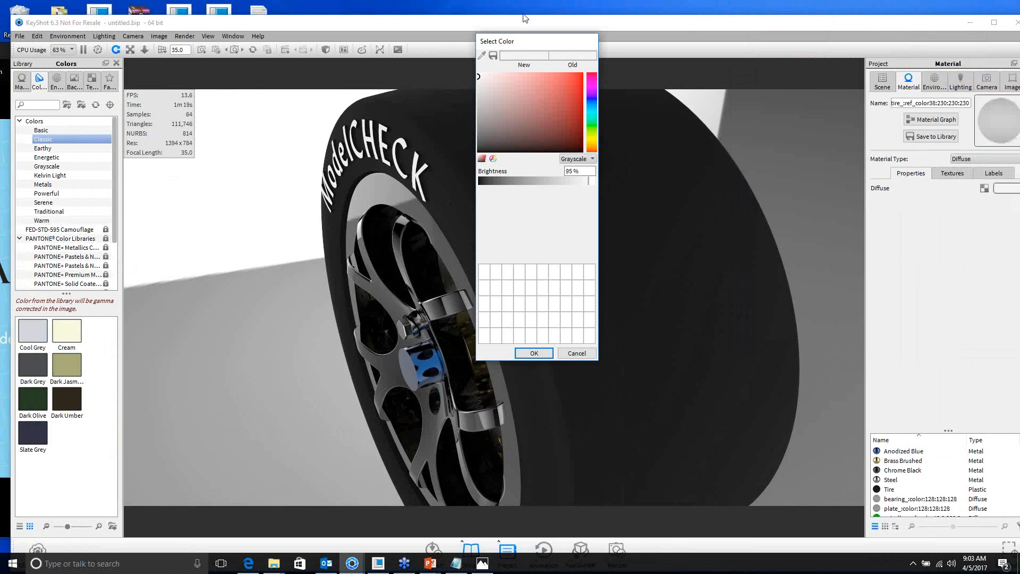
drag(525, 22, 623, 14)
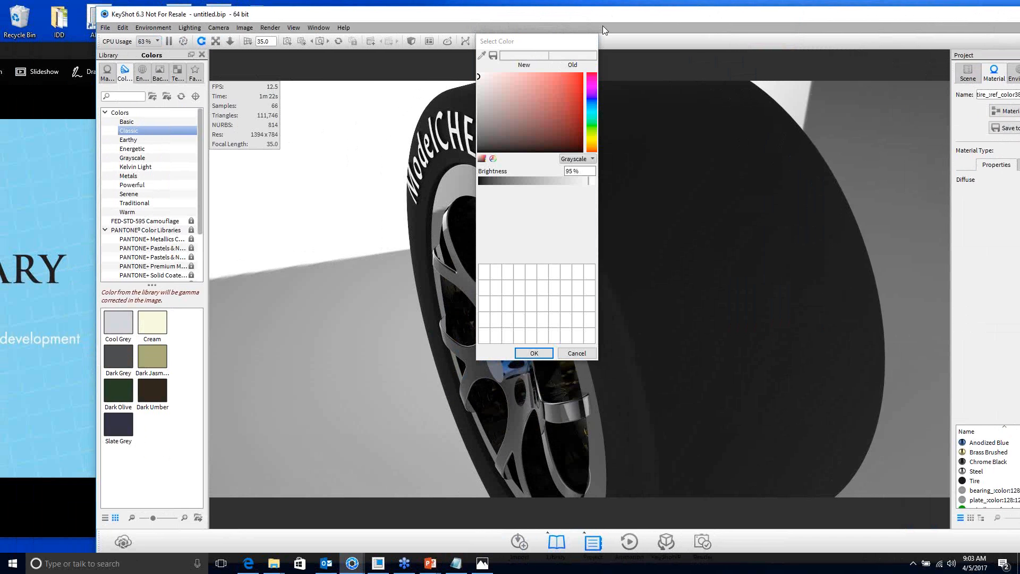
click(482, 56)
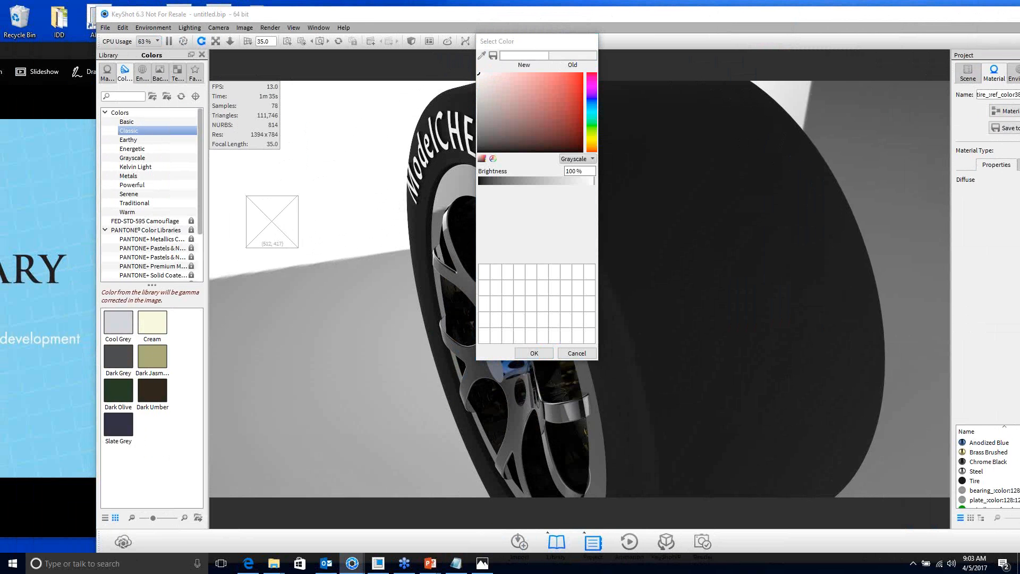
click(288, 220)
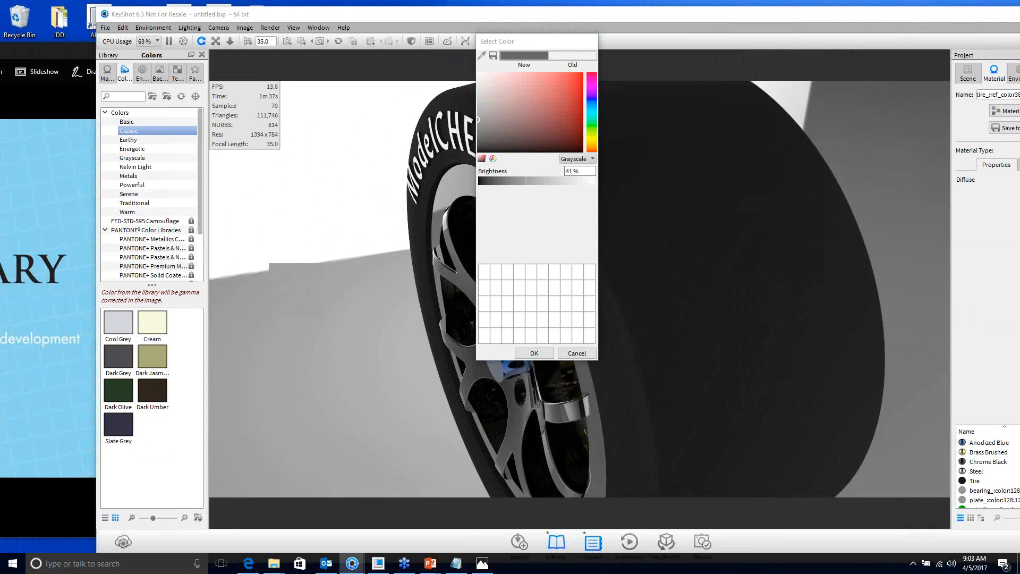
drag(152, 356, 151, 355)
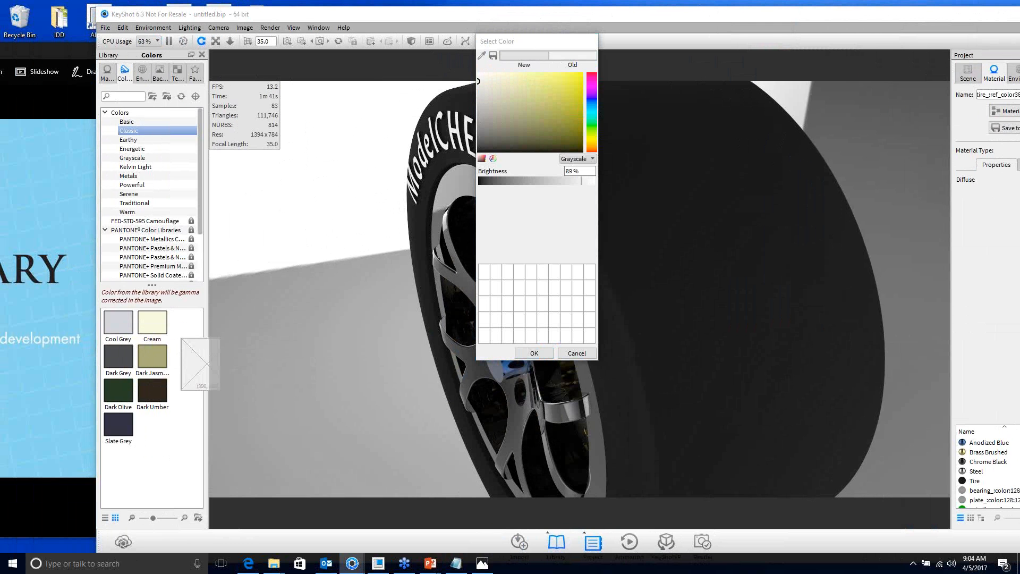
click(280, 253)
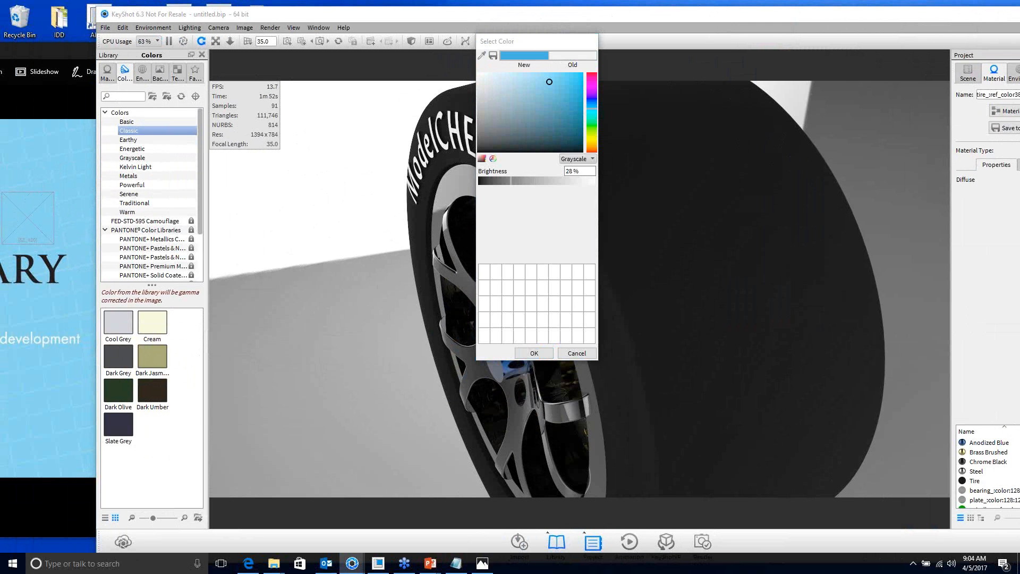
click(25, 219)
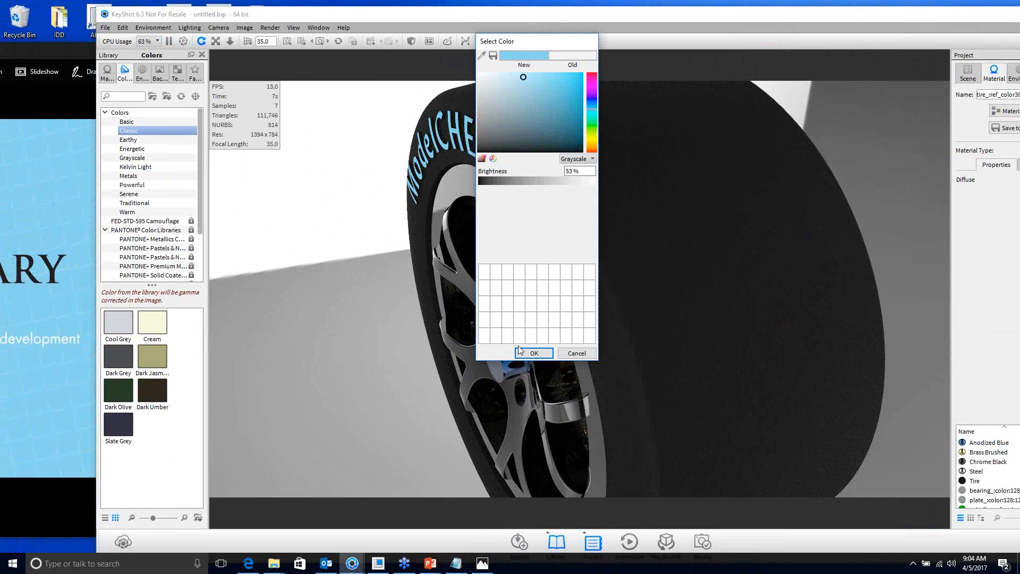
click(532, 353)
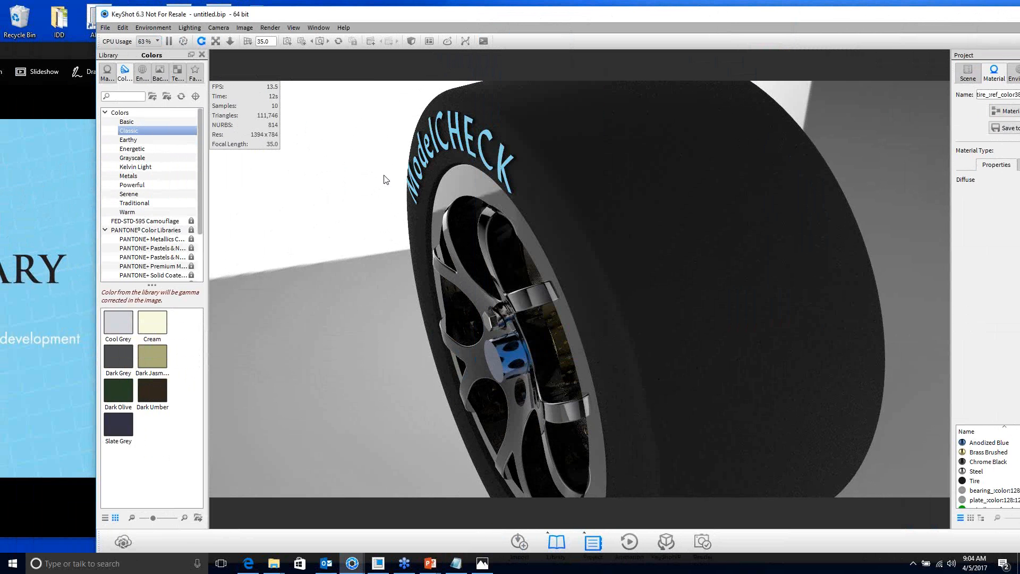
Step: Close the wallpaper image and maximize the KeyShot window
click(68, 54)
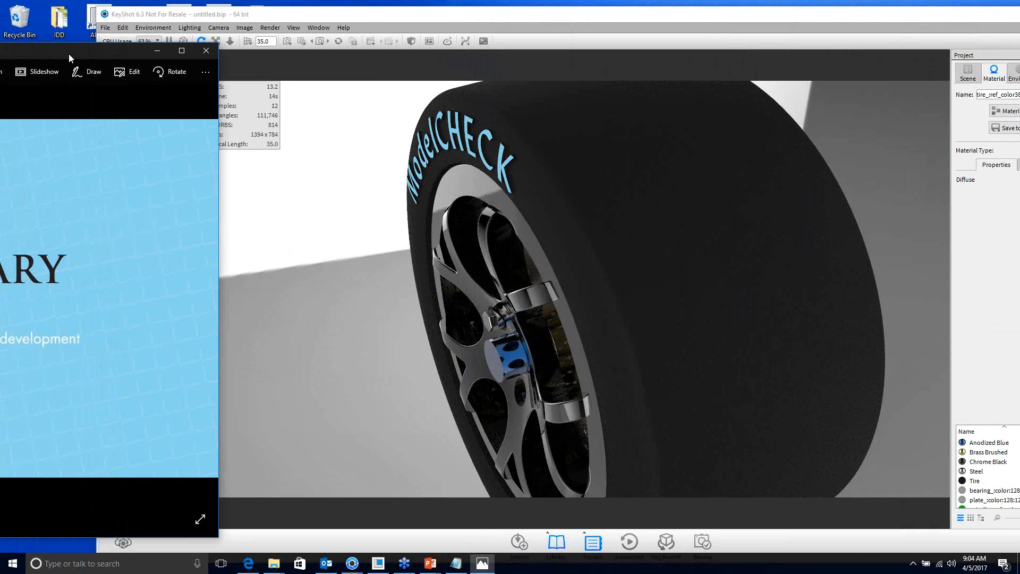
click(206, 51)
double_click(284, 11)
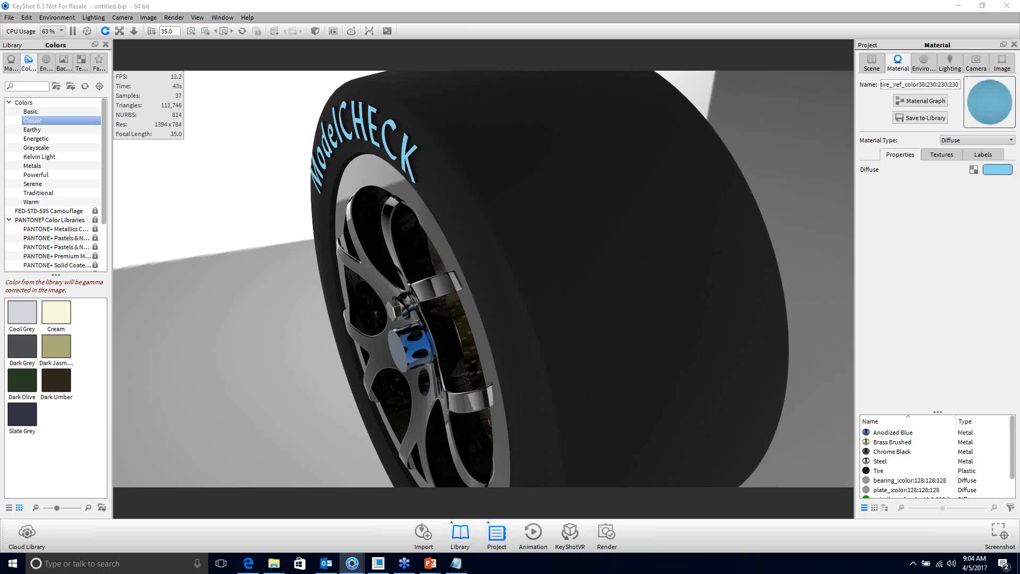
Step: Open the Chrome Black material properties of the wheel's spokes
click(381, 359)
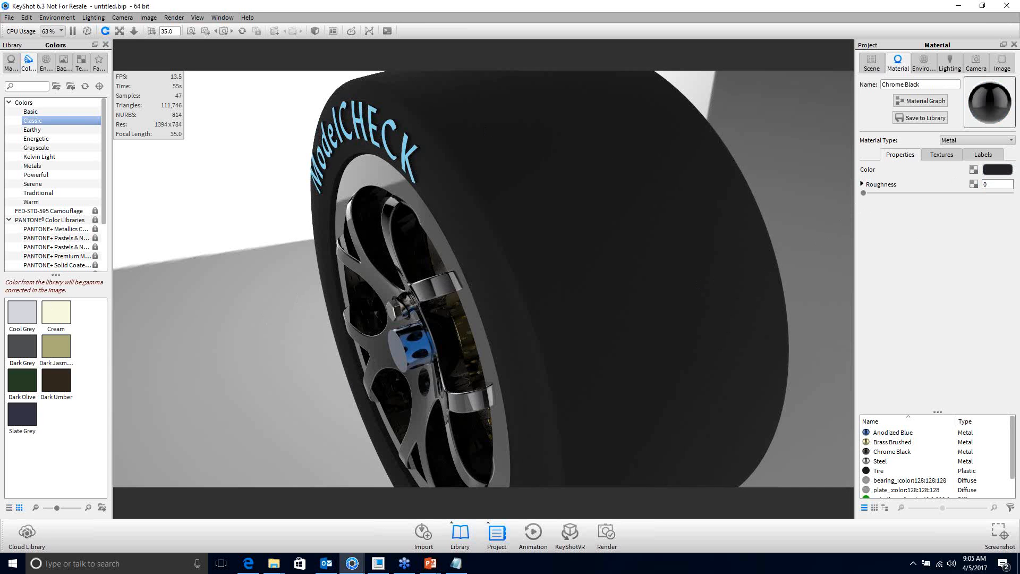
key(alt+Tab)
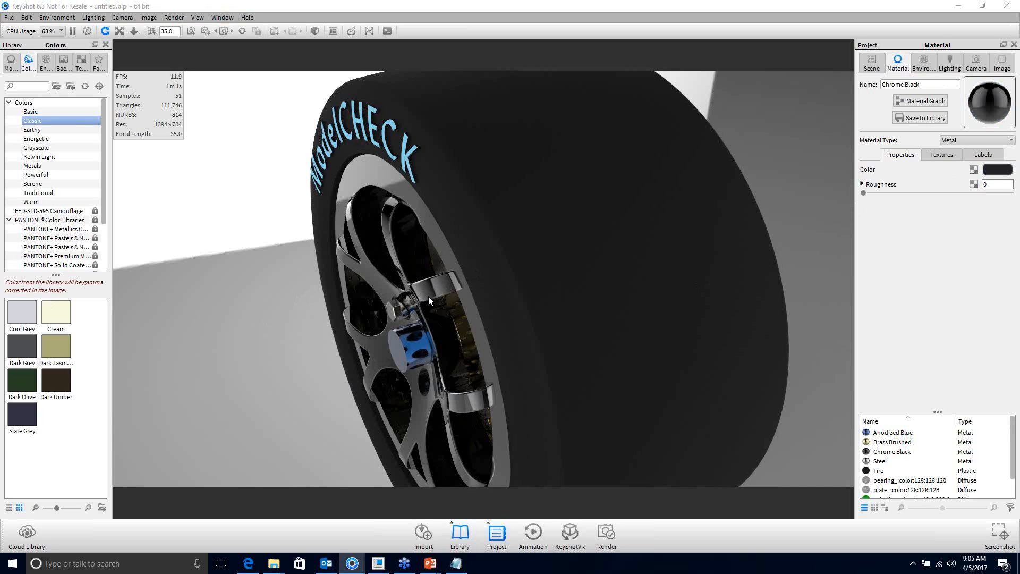
Step: Set the roughness of the rim's Chrome Black material to 0.062
double_click(393, 311)
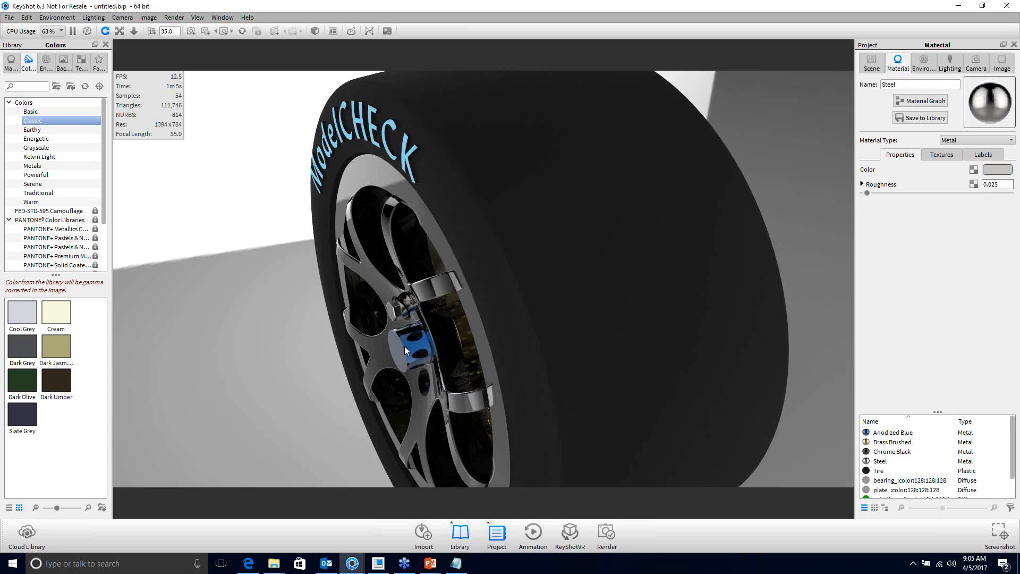
double_click(426, 291)
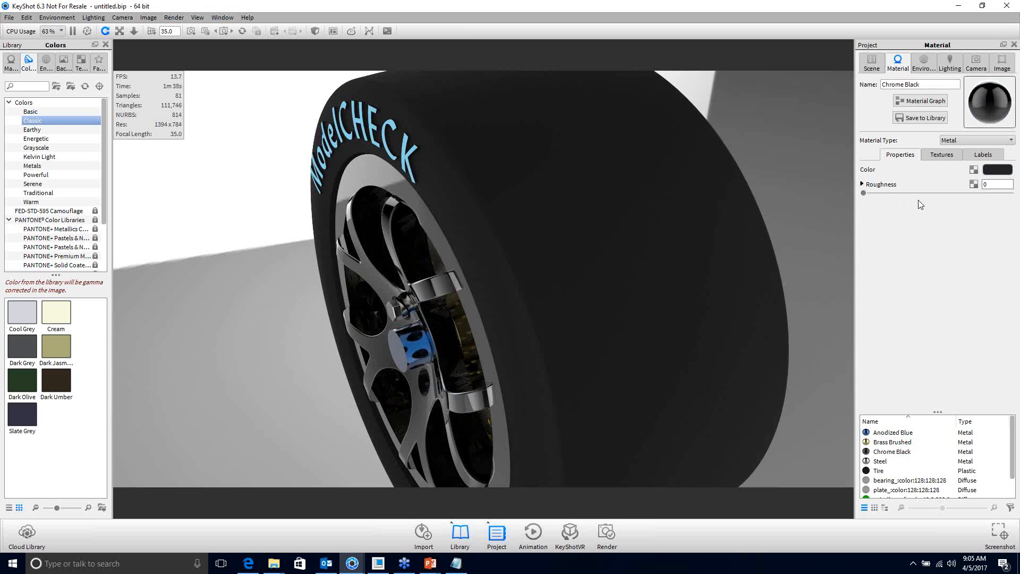
click(989, 184)
drag(863, 198, 869, 198)
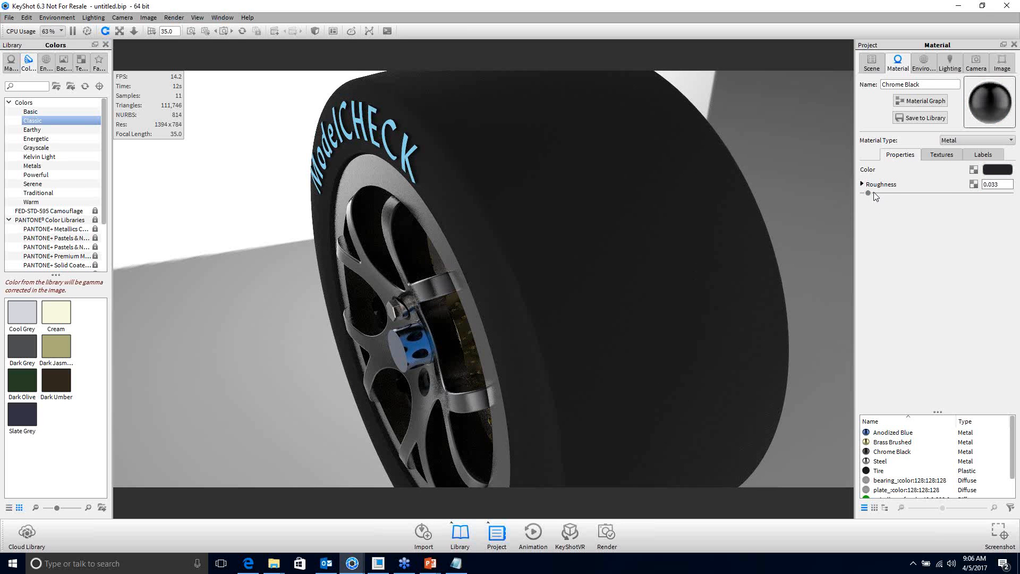
drag(868, 194, 940, 194)
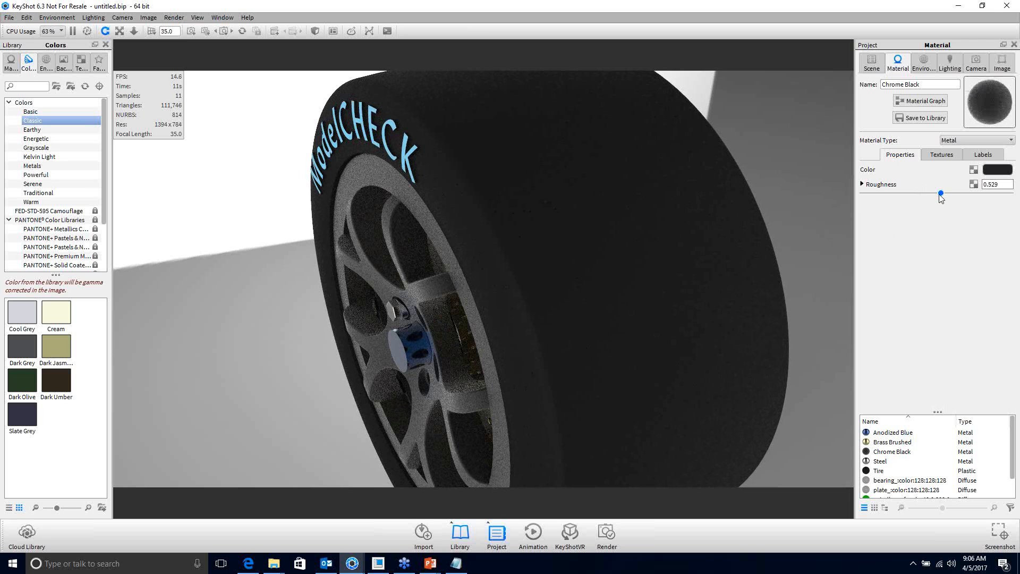
drag(940, 194, 872, 189)
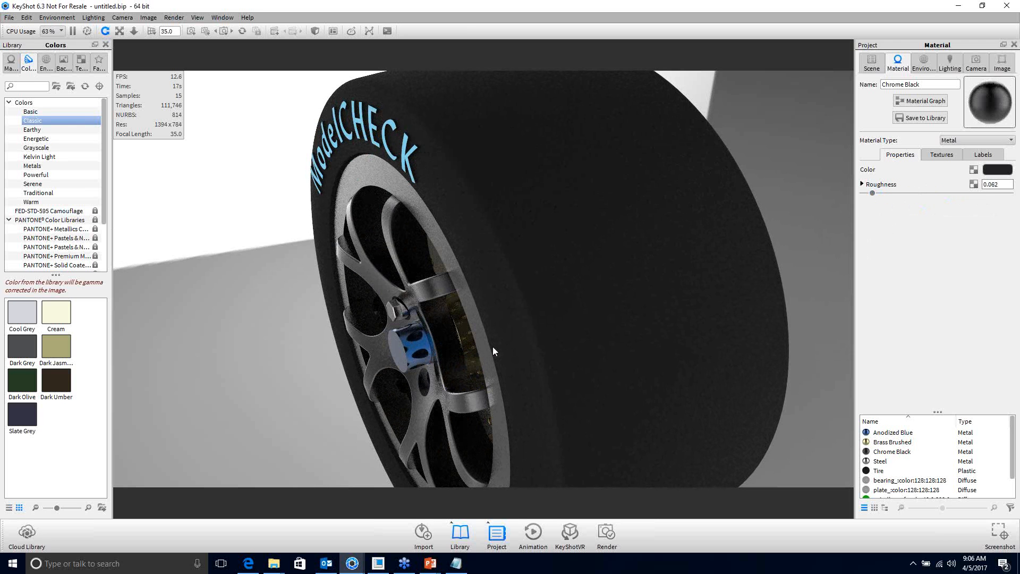
Step: Isolate the brake rotor by showing only that part, and bring it close up in the view
drag(492, 347, 639, 327)
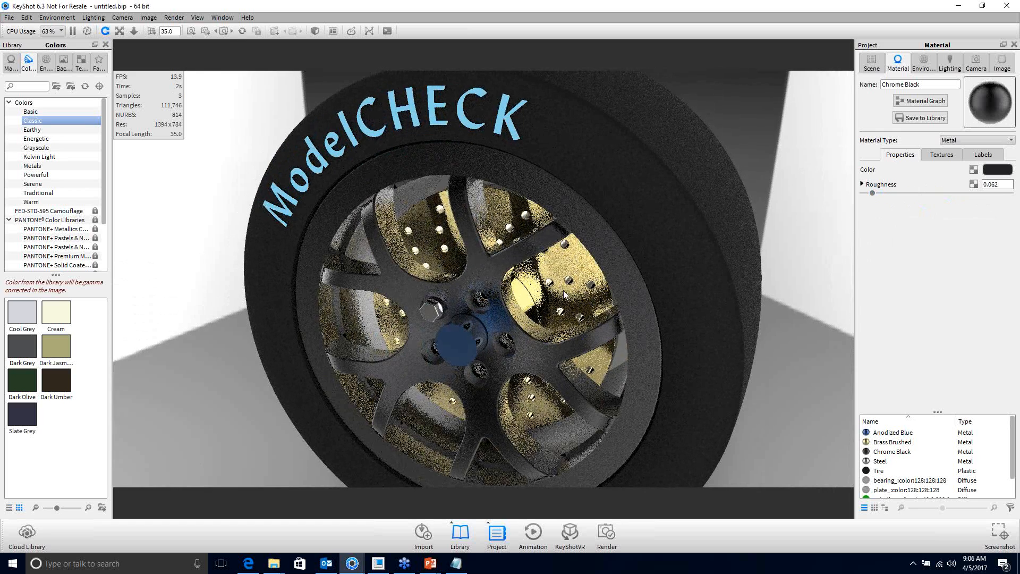
click(874, 67)
click(568, 293)
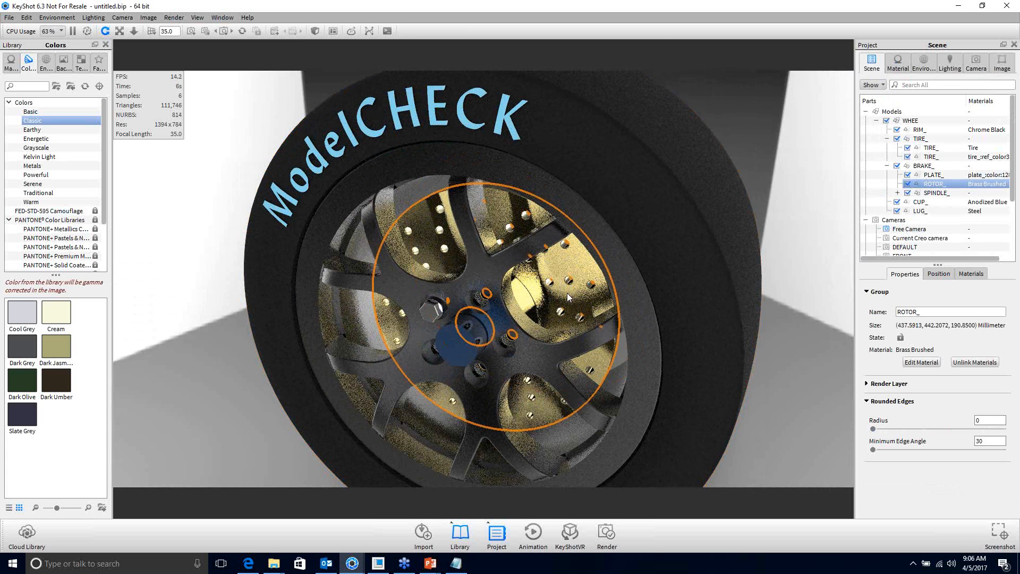
right_click(567, 292)
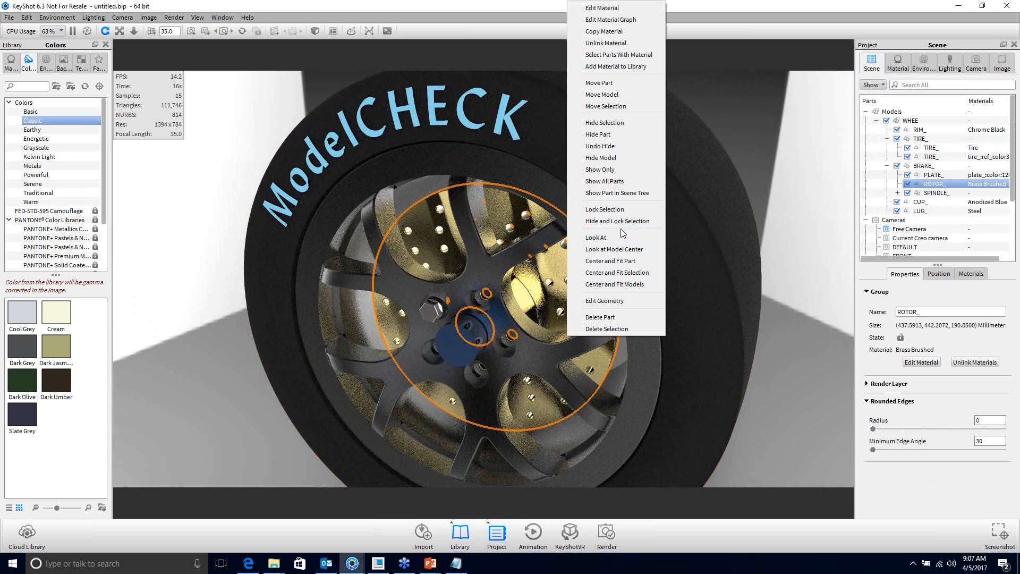
click(604, 169)
drag(502, 307, 534, 302)
scroll(492, 310, up, 5)
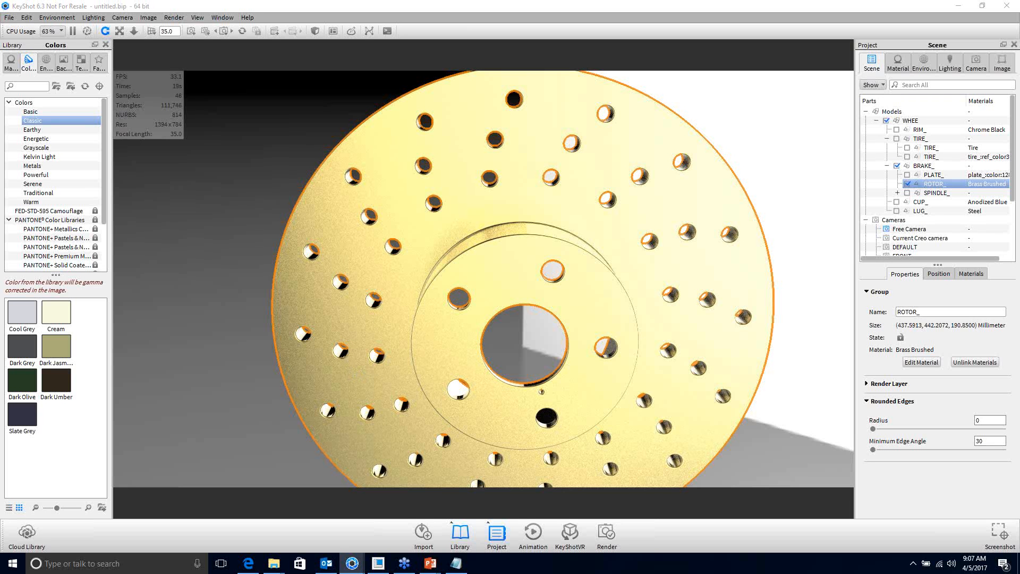
Step: Set the rotor's Brass Brushed material roughness to 0.036 and change its color texture to Brushed (Radial)
double_click(532, 181)
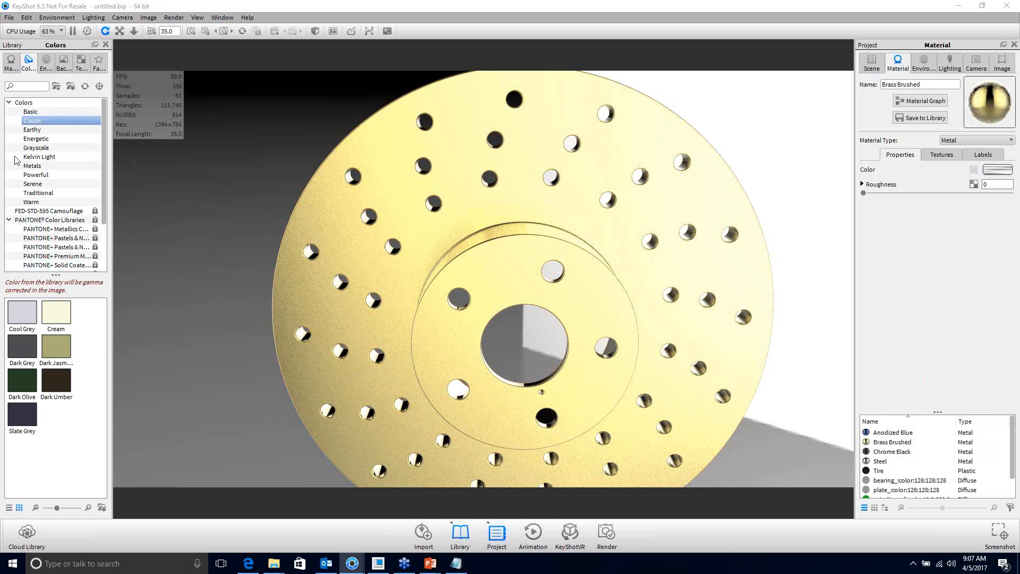
drag(863, 193, 868, 193)
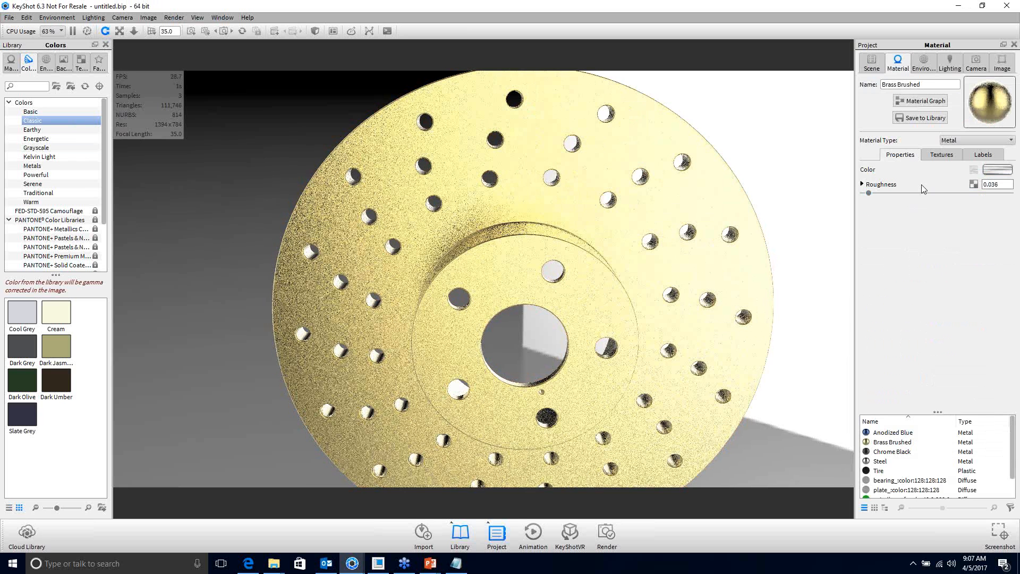
click(941, 155)
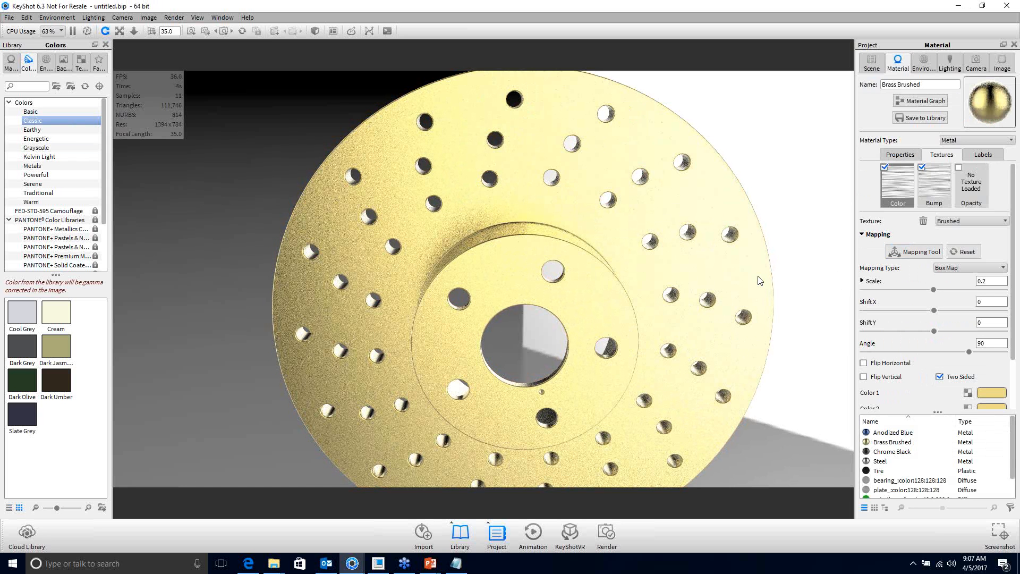
click(884, 168)
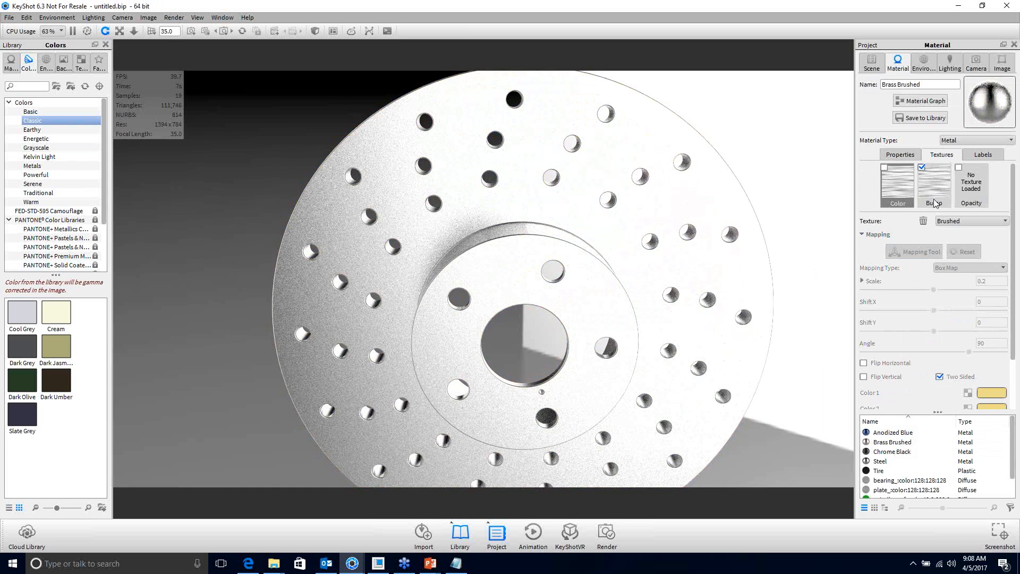
click(983, 220)
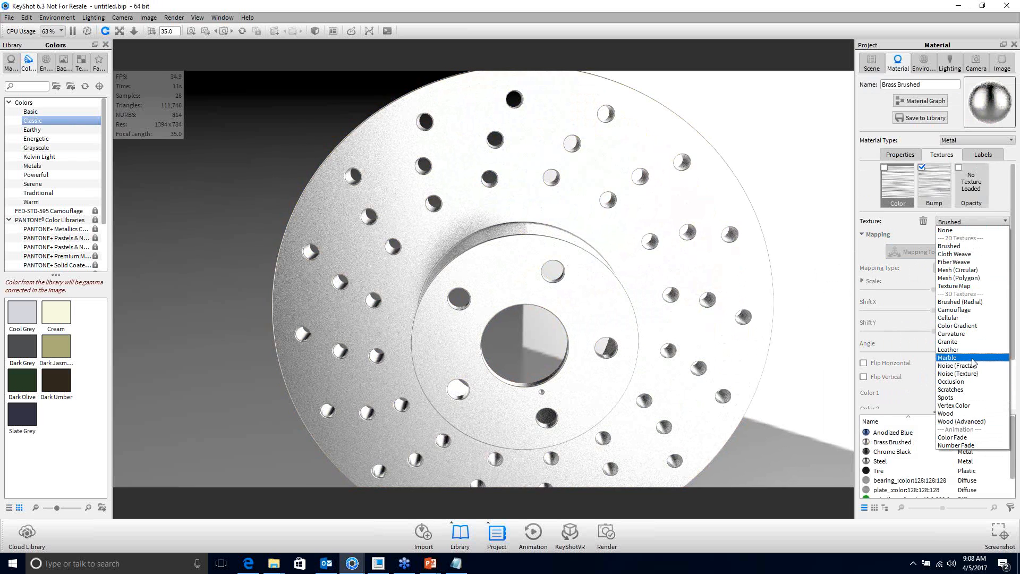
click(991, 303)
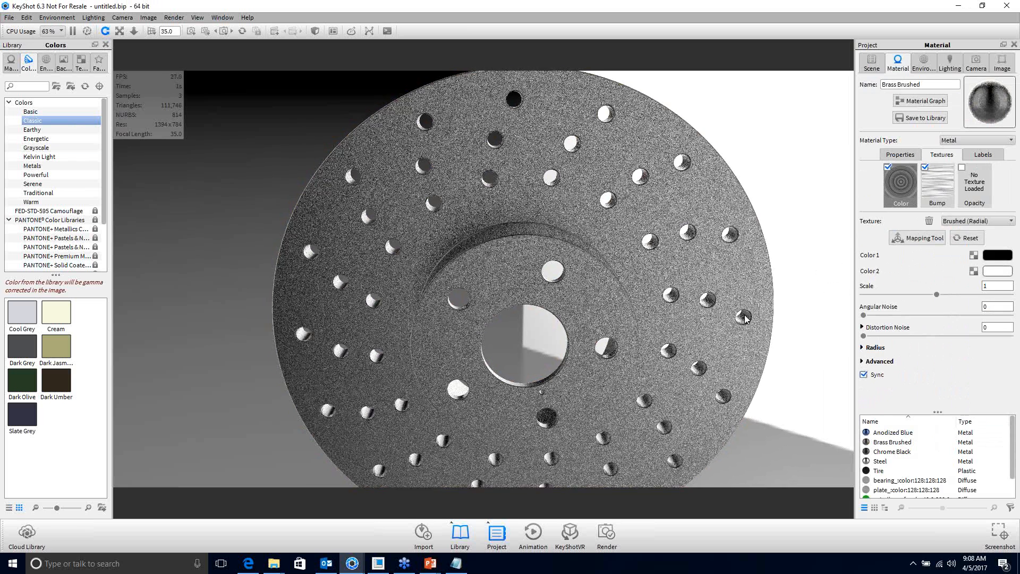
Step: Set the scale of the rotor's radial brushed color texture to 3
drag(573, 354, 538, 349)
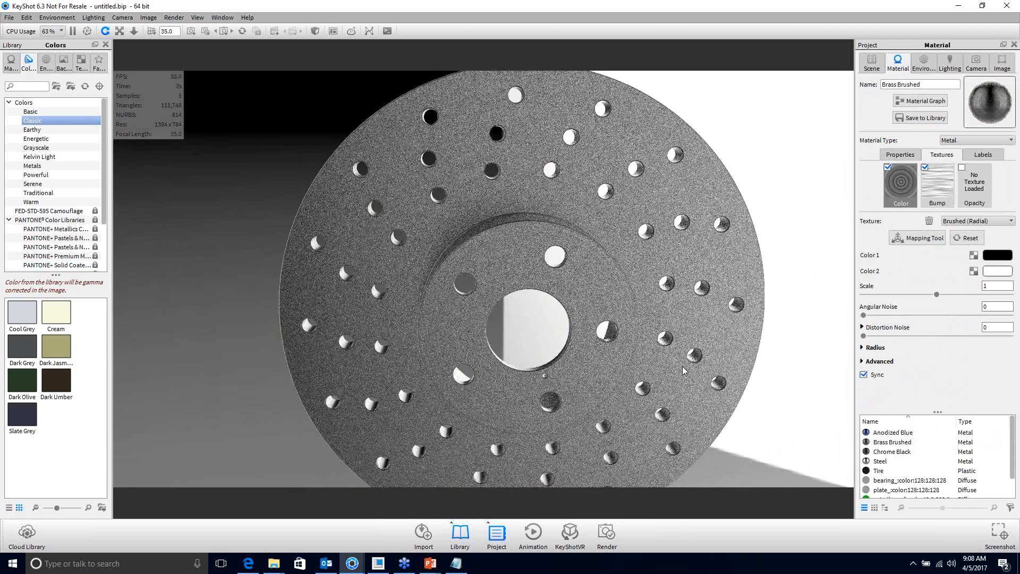
drag(682, 365, 680, 366)
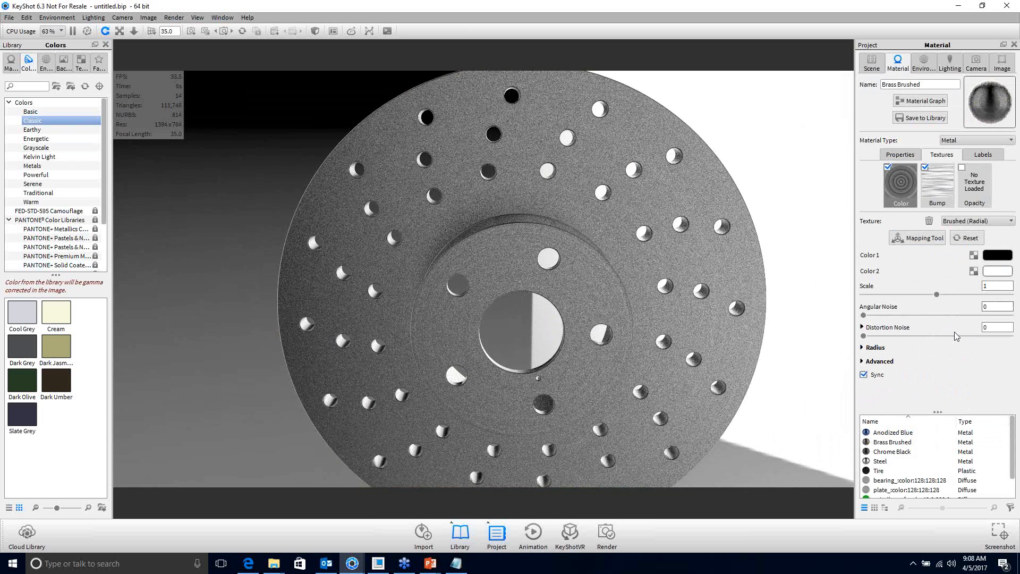
click(990, 285)
double_click(987, 285)
text(3)
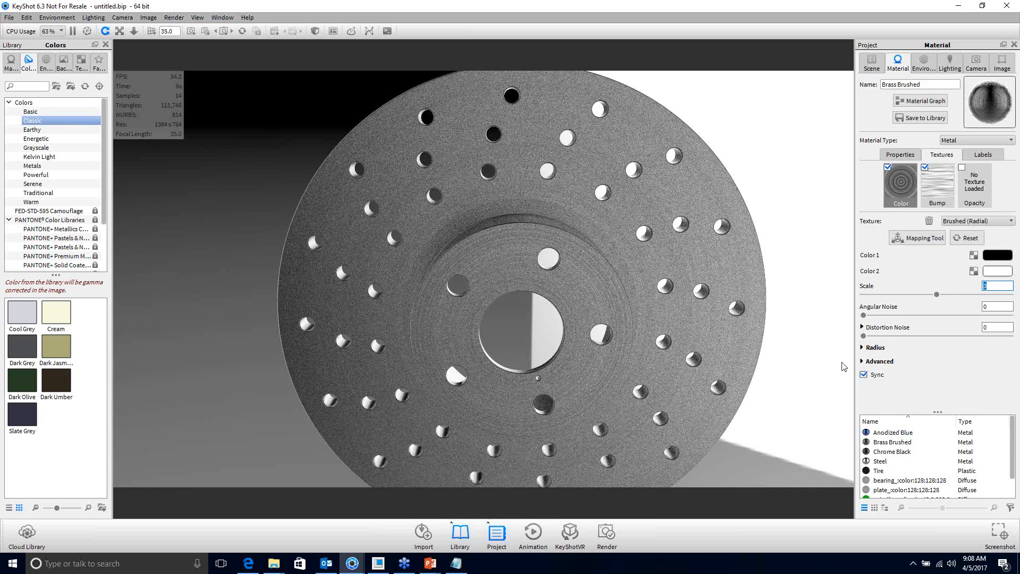
Step: Replace the rotor's brushed bump texture with a copy of its Brushed (Radial) color texture
click(938, 186)
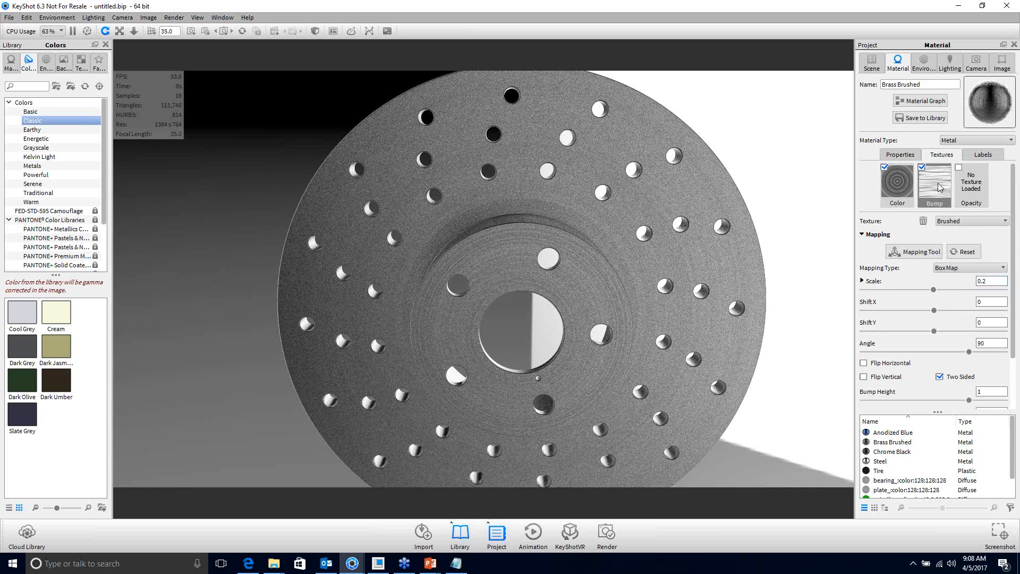
click(907, 191)
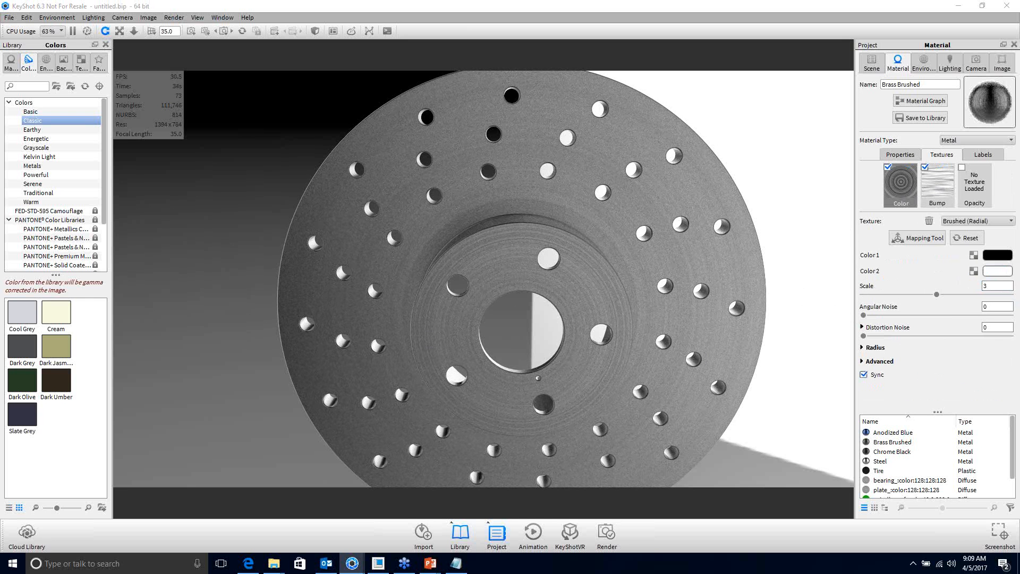
click(933, 185)
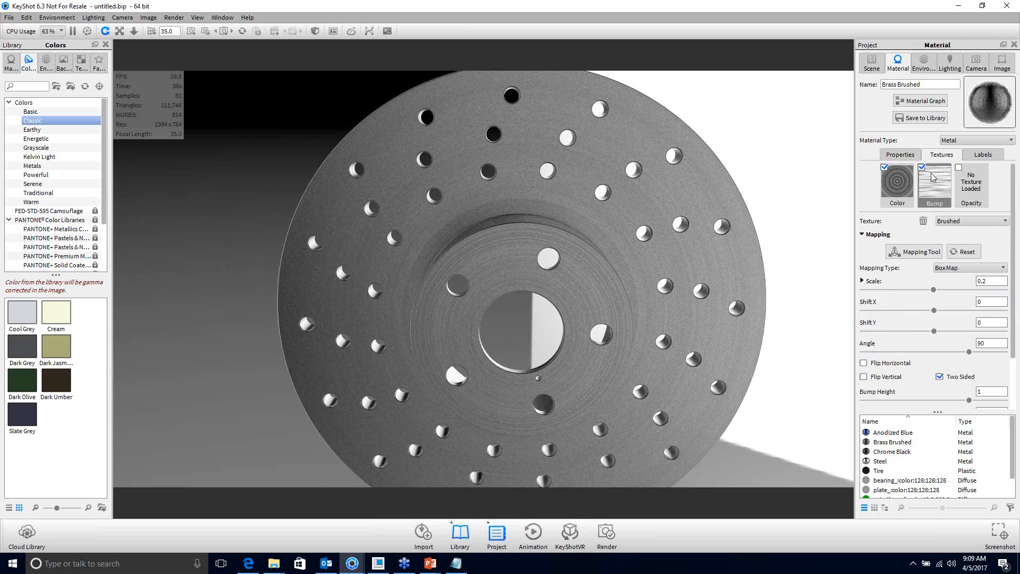
click(922, 168)
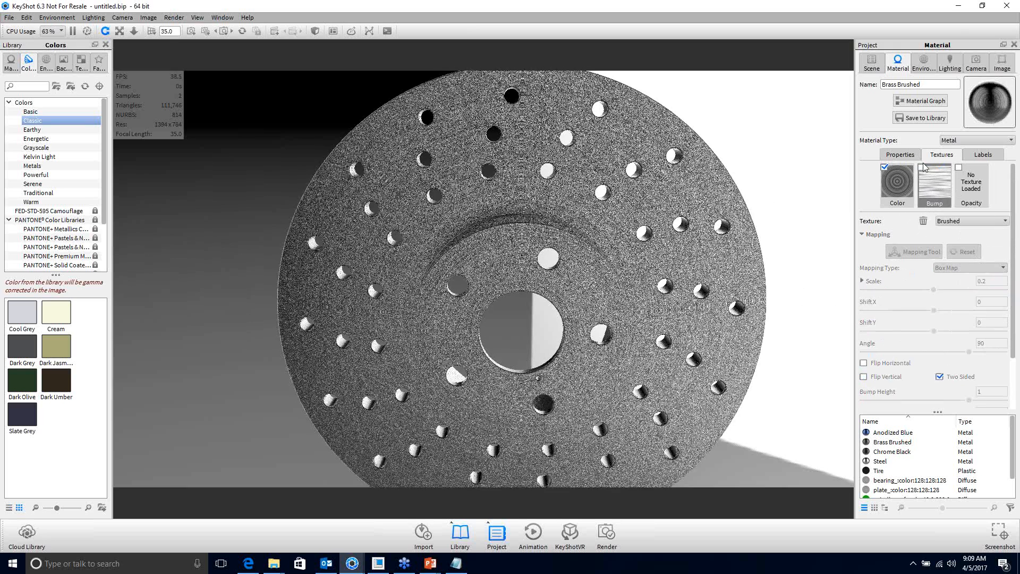
click(898, 190)
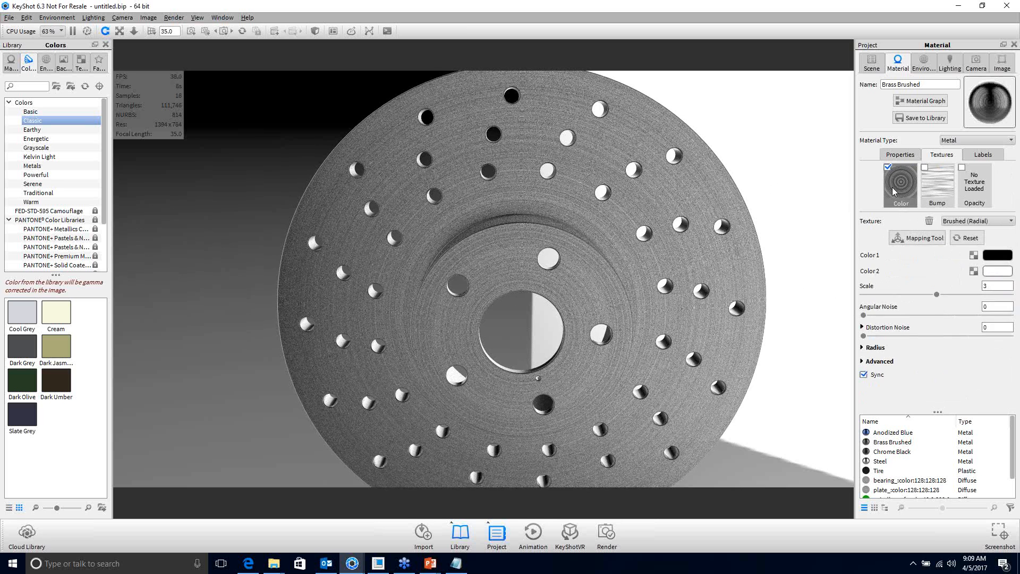
drag(894, 192, 935, 185)
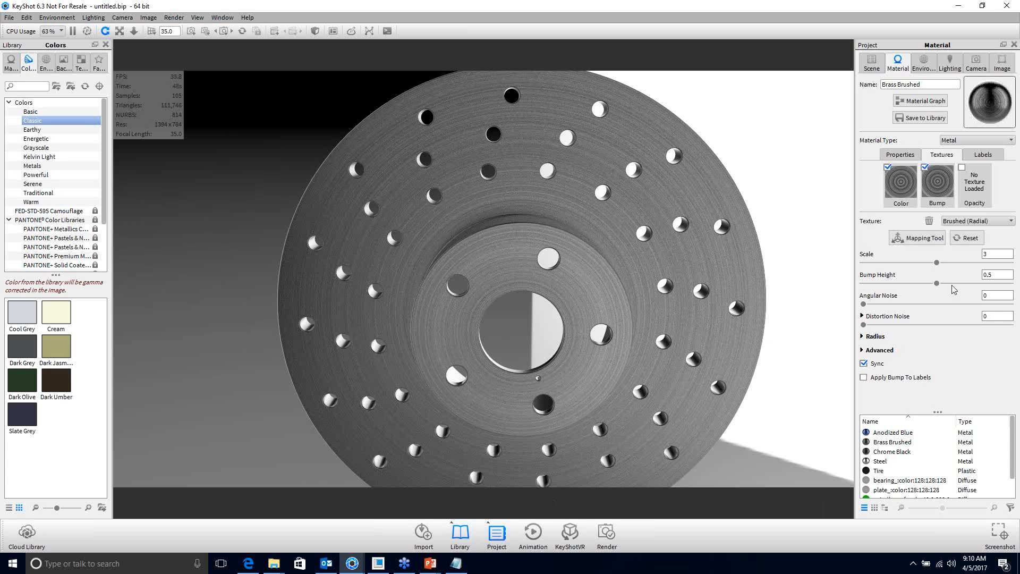
Step: Set the bump height of the rotor's radial brushed texture to 2
click(984, 276)
drag(993, 275, 982, 285)
text(2)
key(Return)
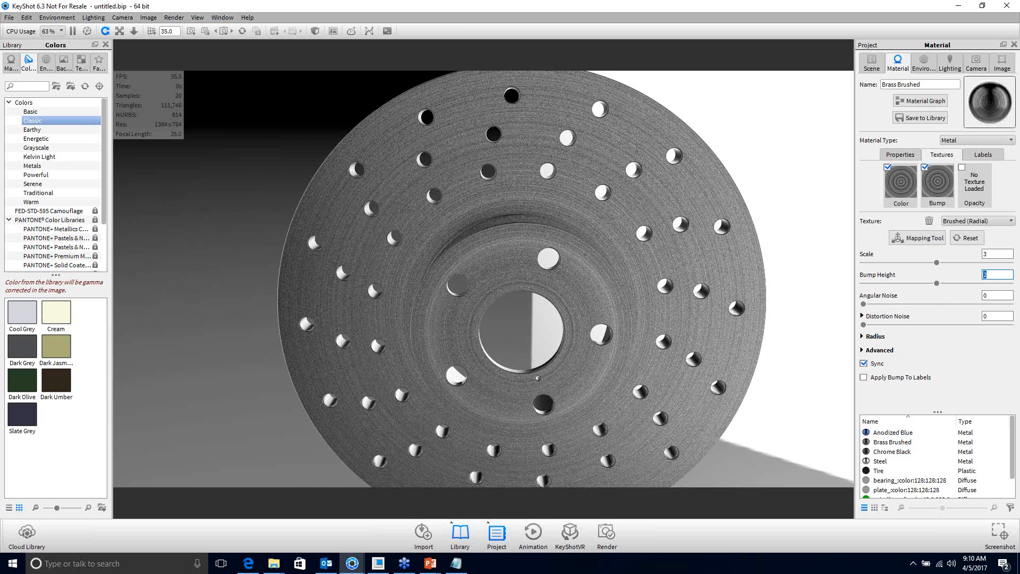
Step: Show all parts of the WHEE assembly again and collapse its part list in the scene
click(879, 68)
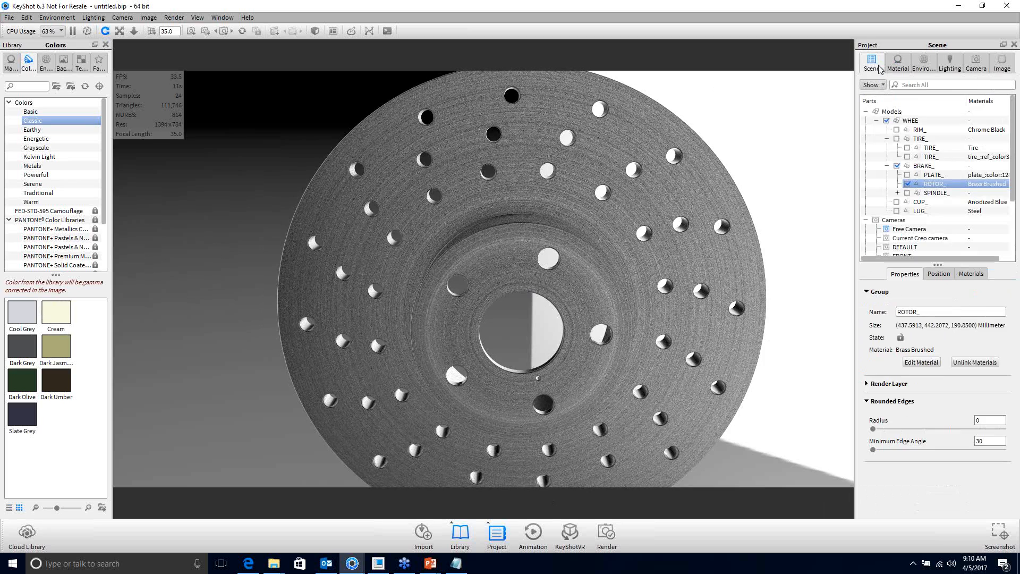
click(886, 121)
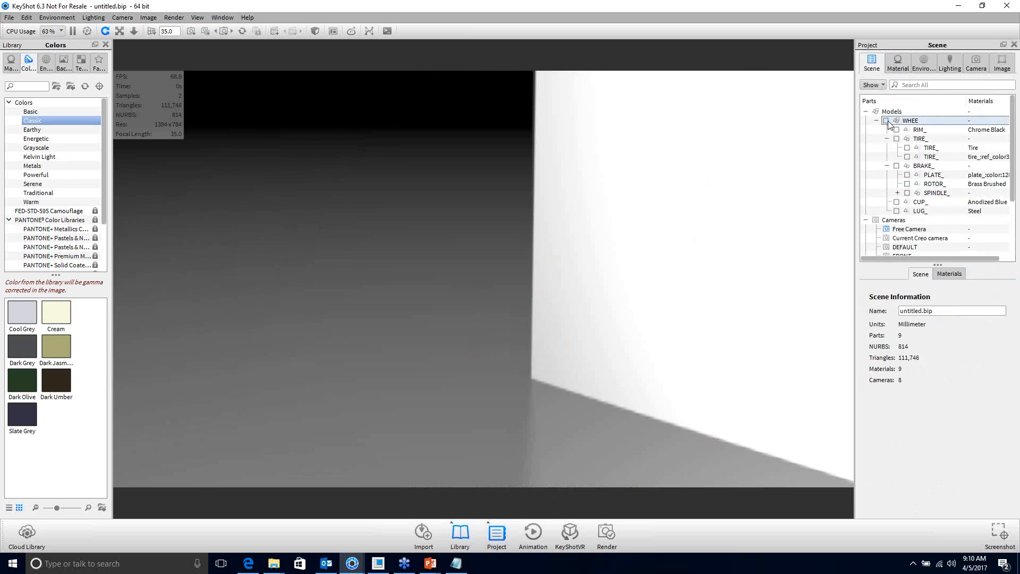
click(886, 121)
click(875, 121)
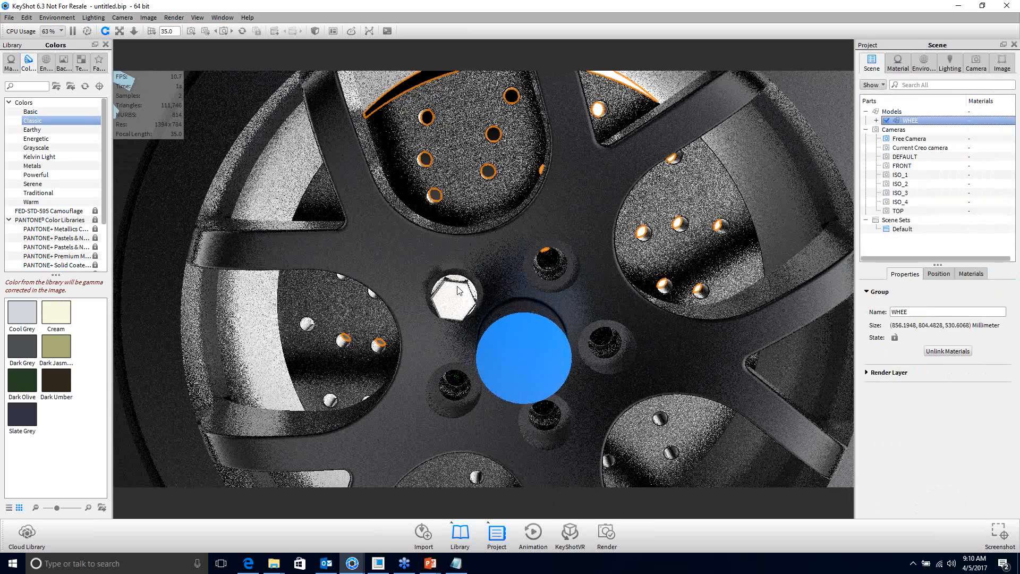
Step: Examine the complete wheel from an angled viewpoint with the surrounding room in view
scroll(459, 289, down, 10)
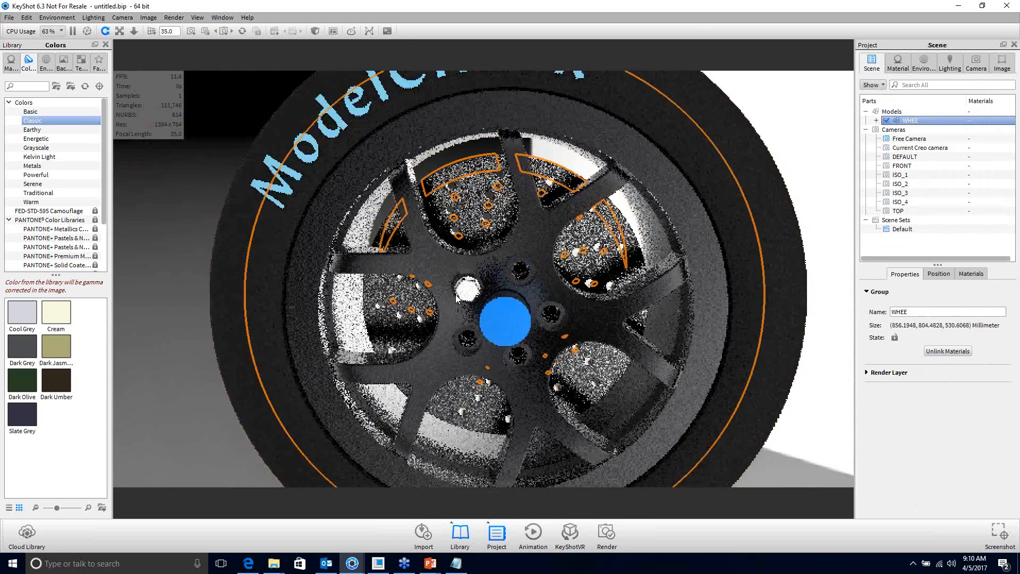
scroll(455, 294, down, 3)
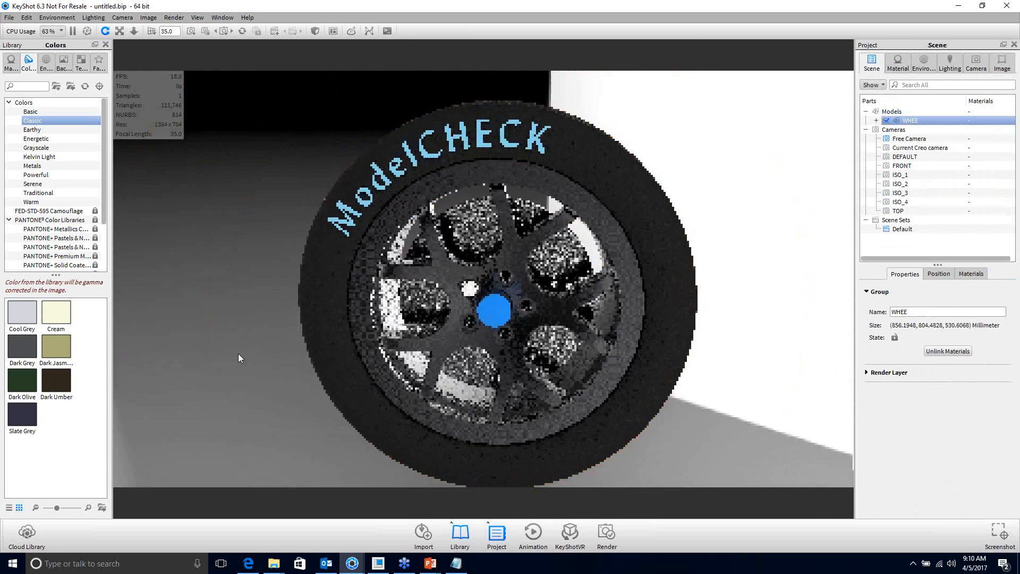
drag(238, 353, 323, 247)
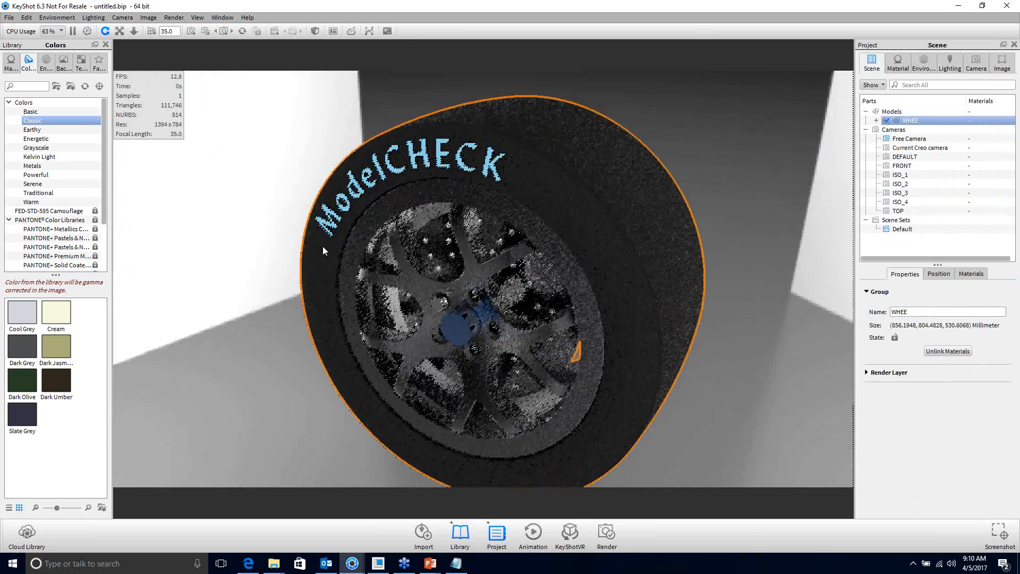
scroll(323, 246, down, 6)
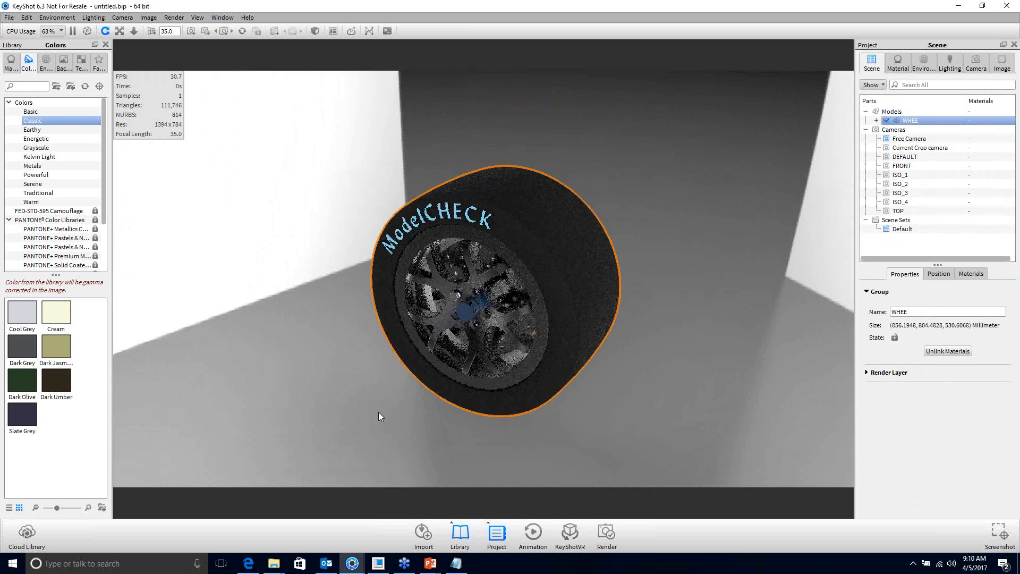
drag(397, 413, 380, 419)
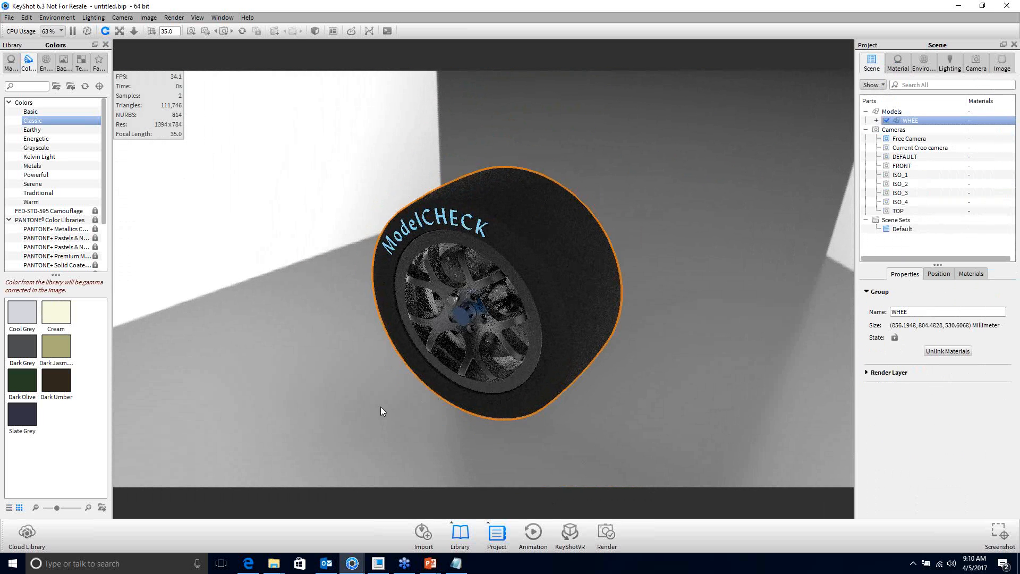
scroll(386, 373, up, 2)
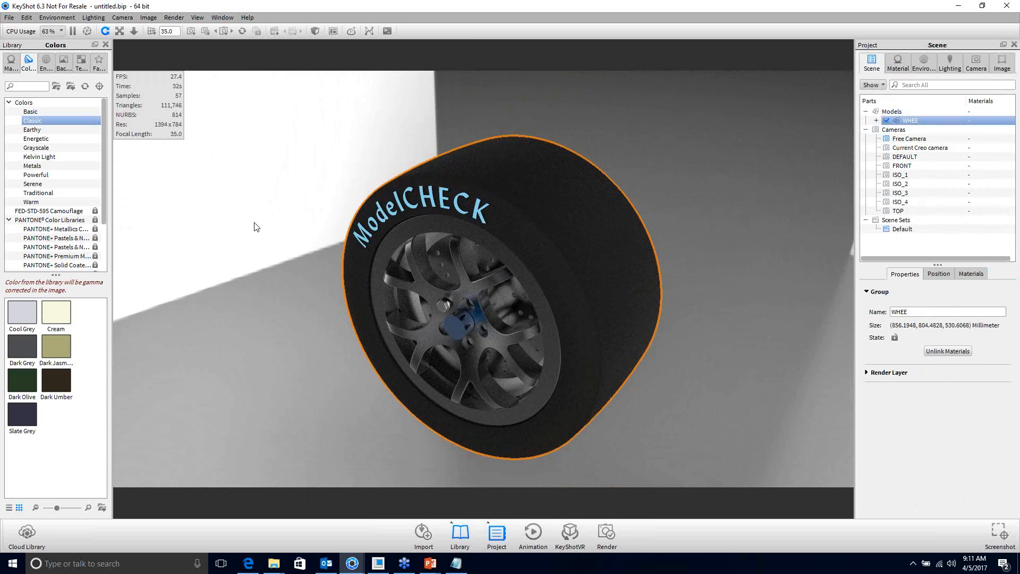
scroll(336, 263, down, 5)
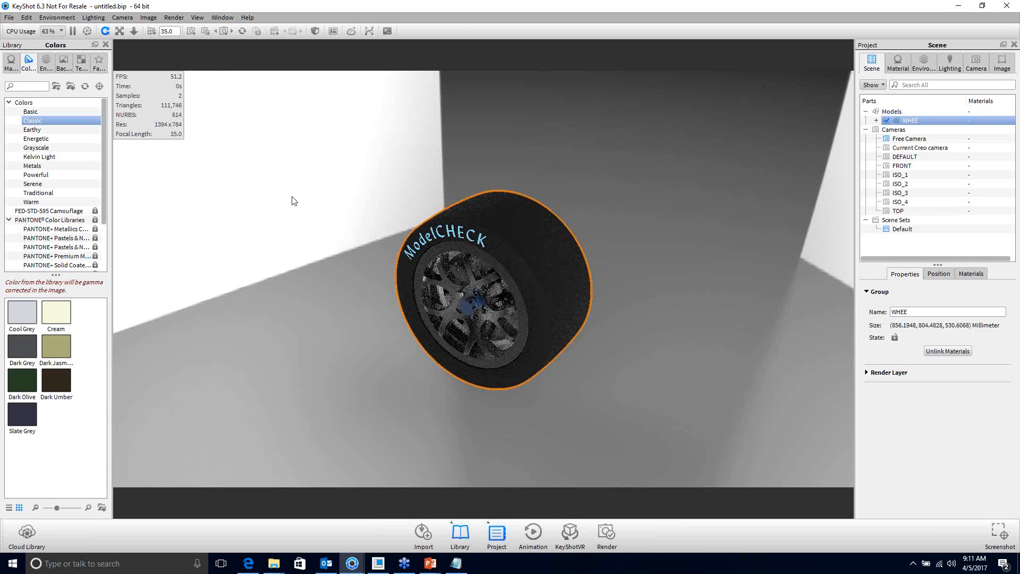
Step: Deselect the wheel and look through the studio panel environments in the library with the wheel enlarged in view
click(45, 63)
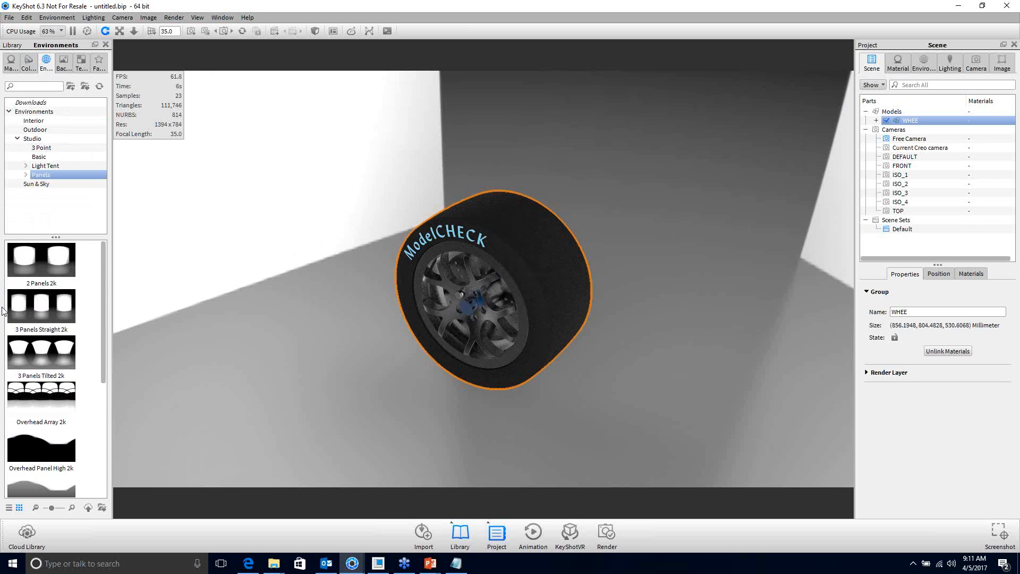
click(316, 205)
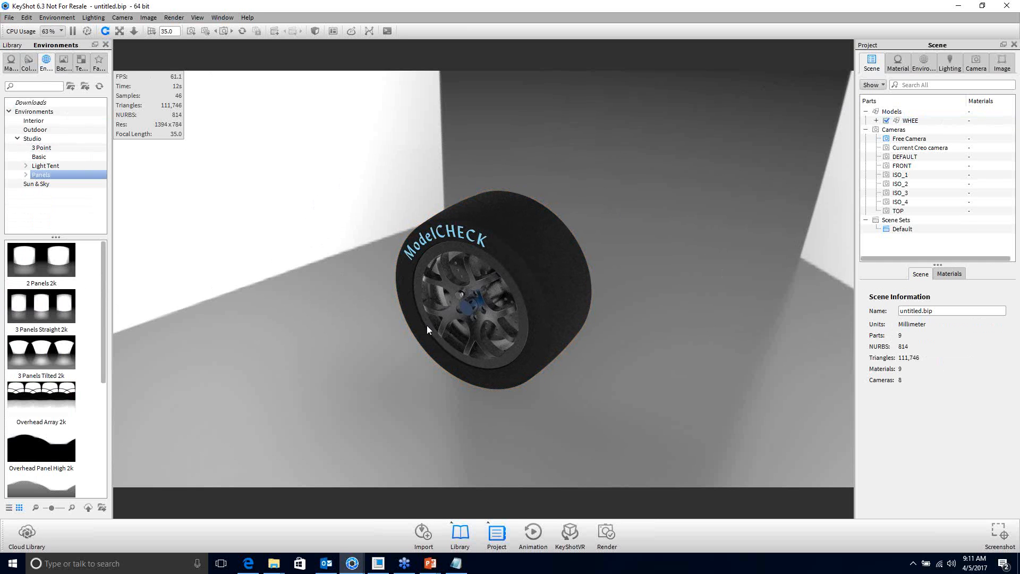
scroll(426, 315, up, 5)
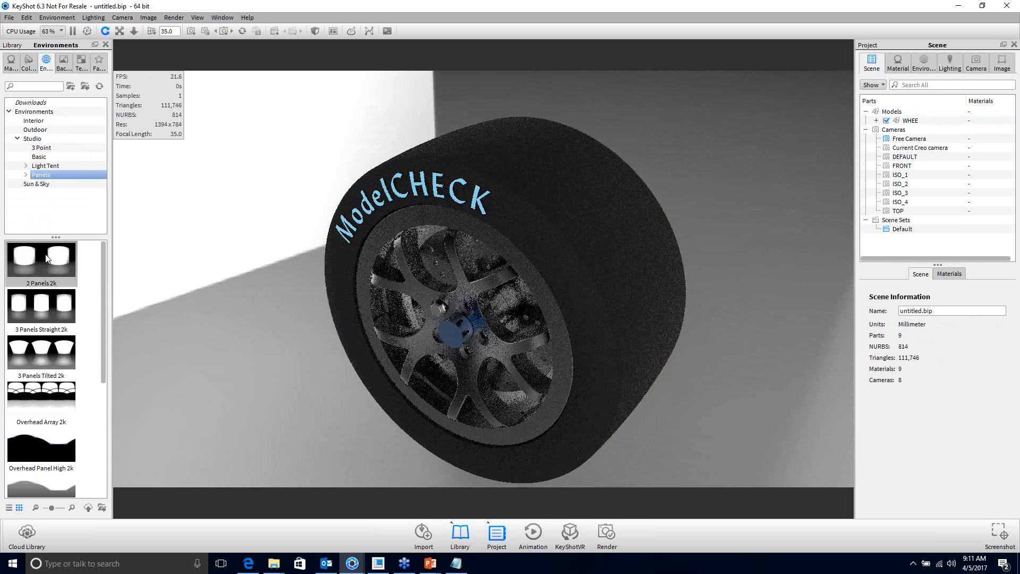
scroll(45, 478, down, 3)
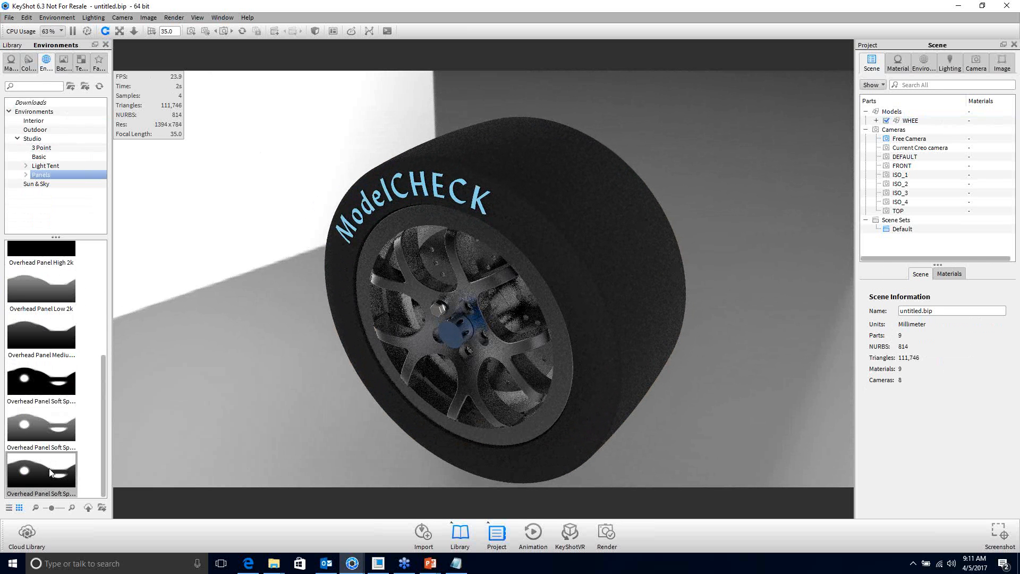
scroll(48, 468, up, 3)
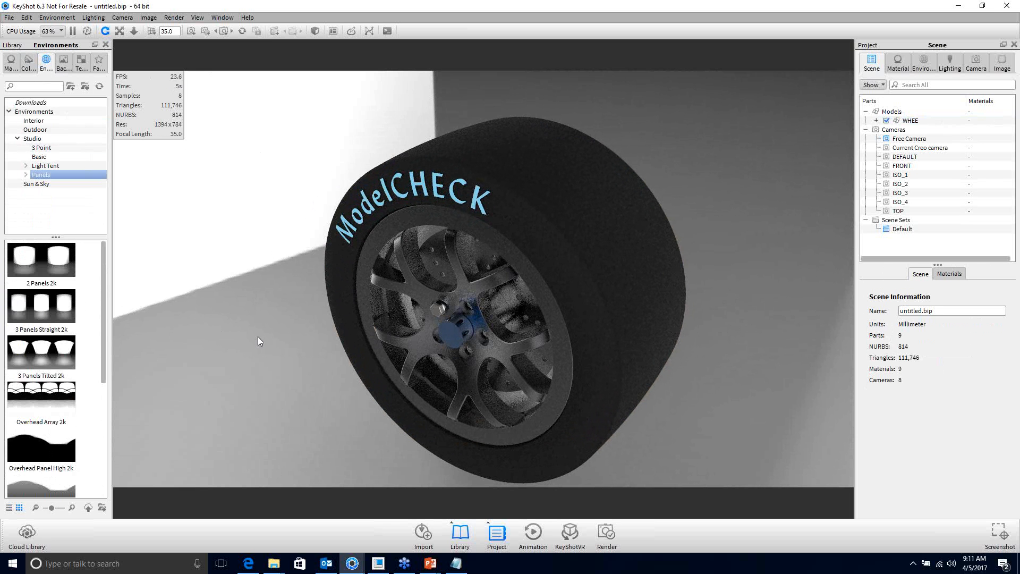
scroll(259, 245, up, 2)
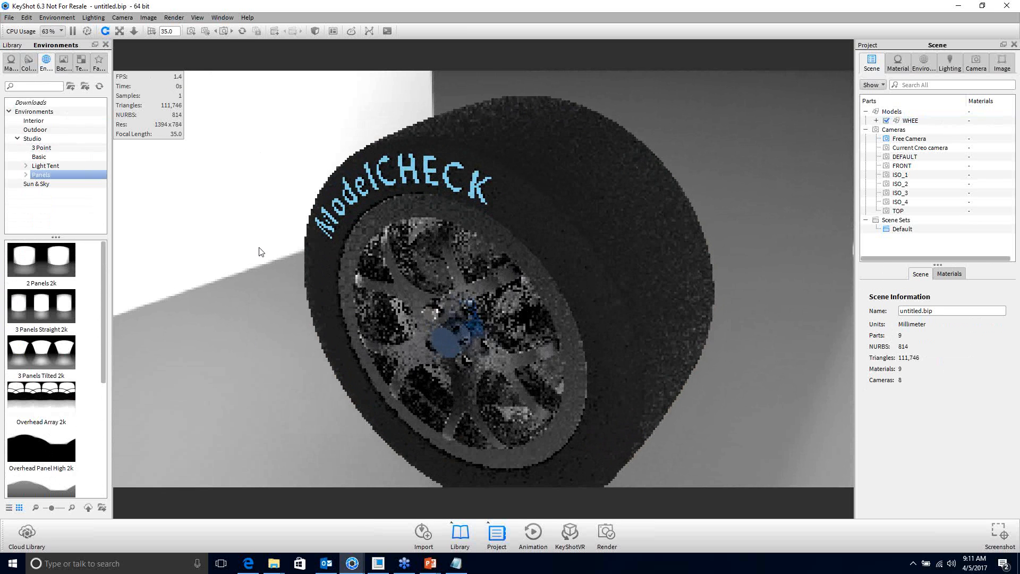
scroll(261, 245, down, 1)
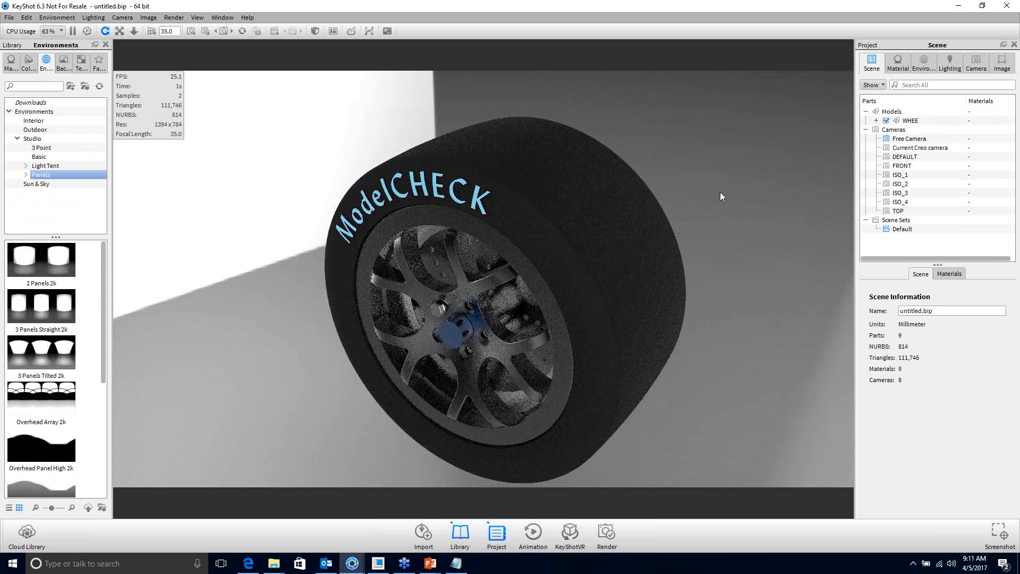
Step: Set the background to the white solid color and the camera's focal length to 75
click(923, 63)
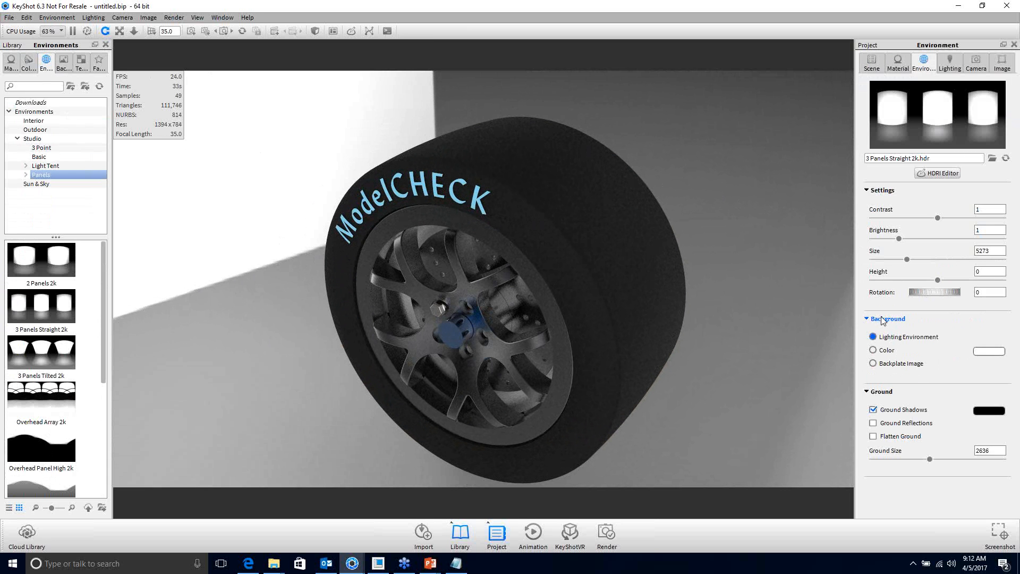
click(879, 351)
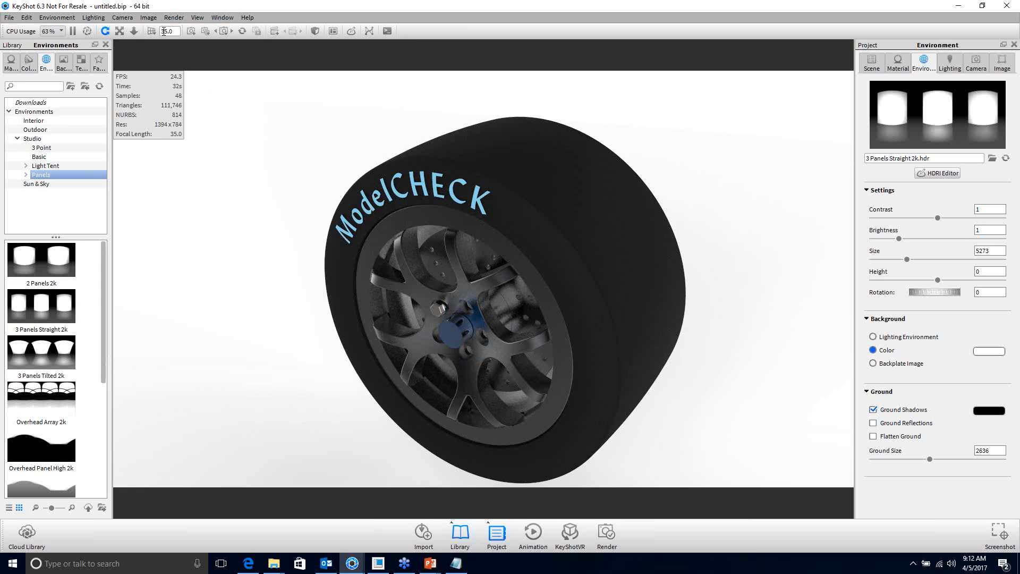
drag(166, 31, 158, 32)
Step: Set the still image render output to PNG format at 1920 x 1080 resolution
click(173, 17)
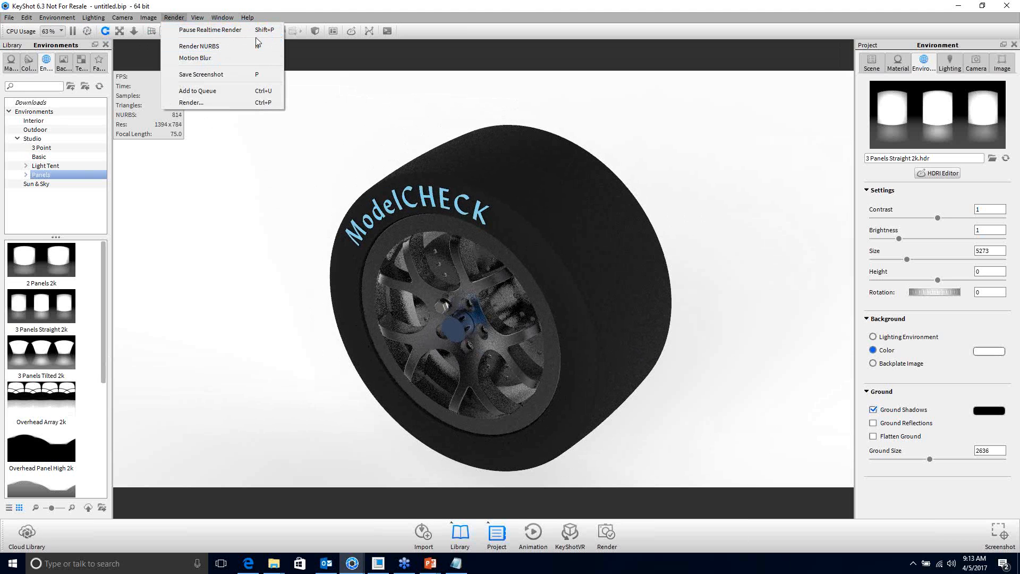
click(237, 103)
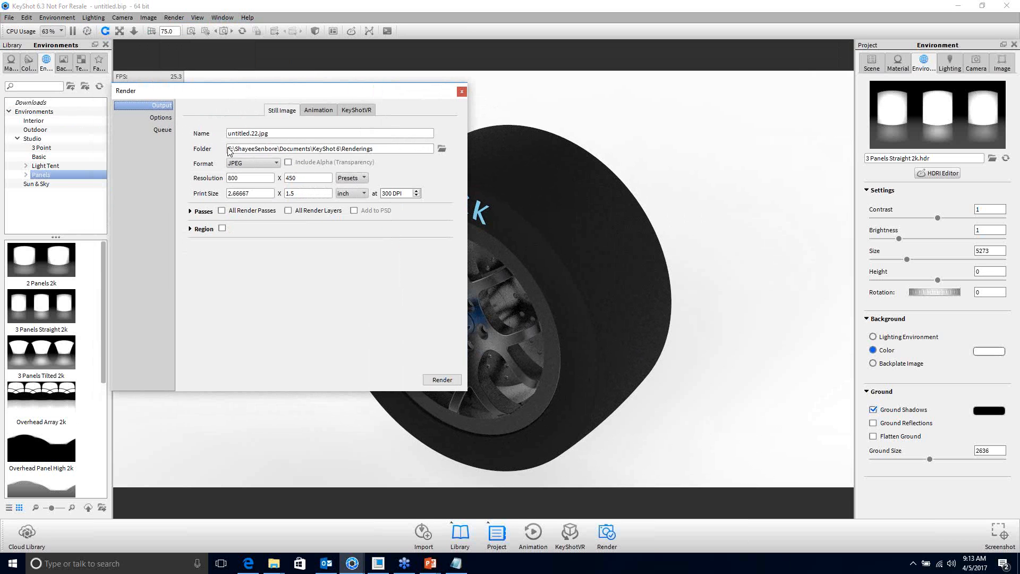
click(244, 164)
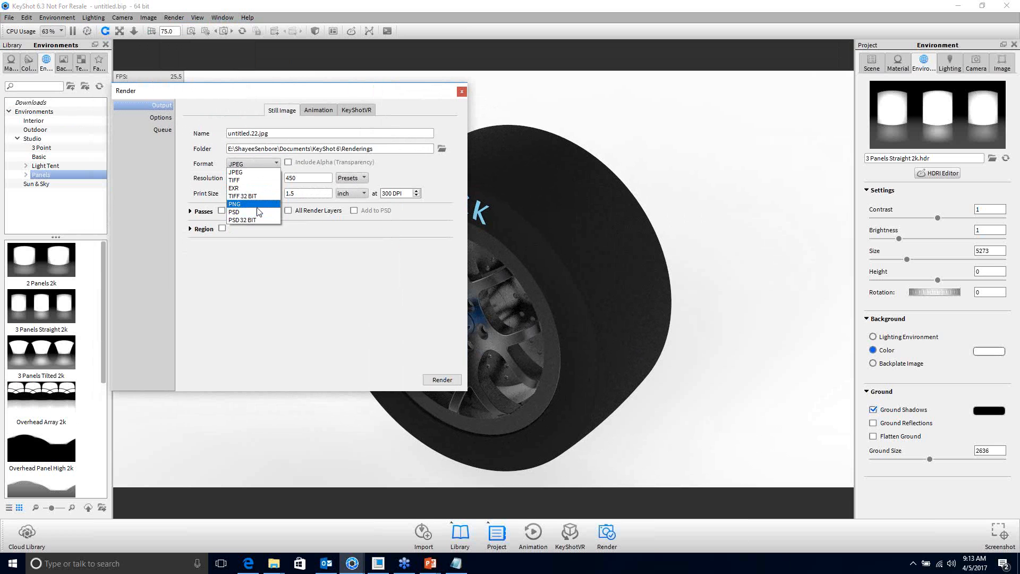
click(239, 204)
click(357, 178)
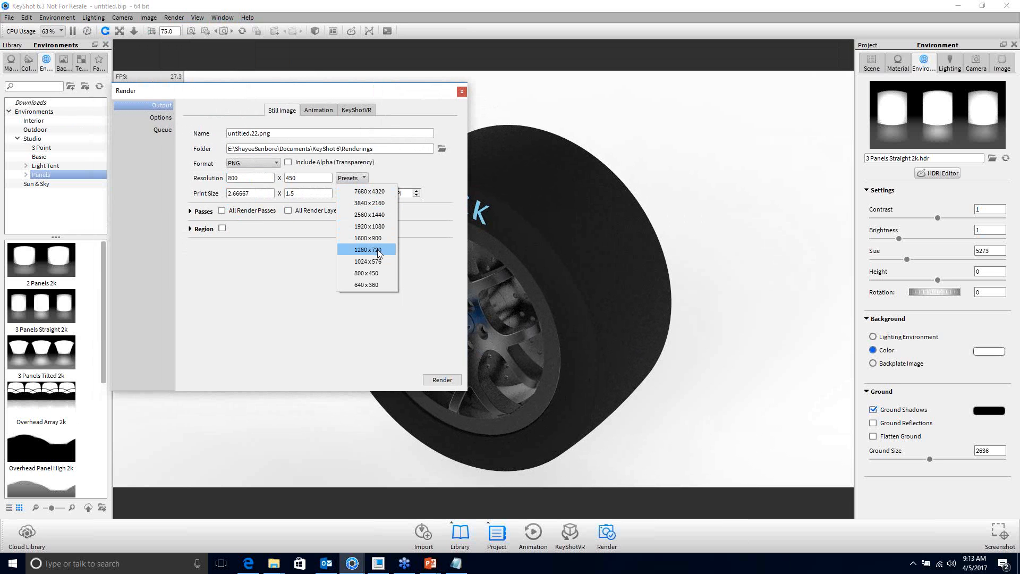
click(369, 226)
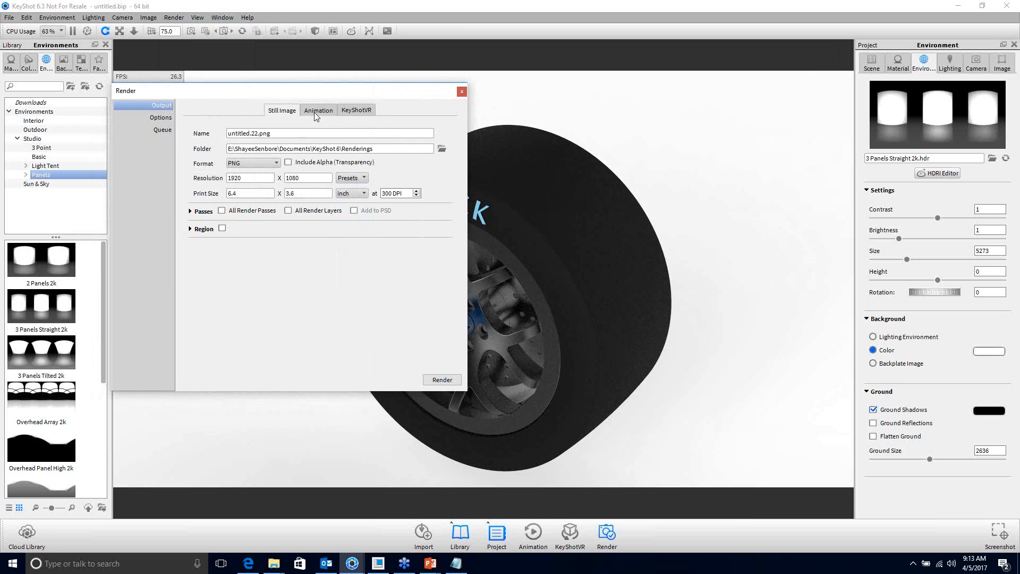
Step: Set the render quality to Maximum Samples with 32 samples
click(149, 118)
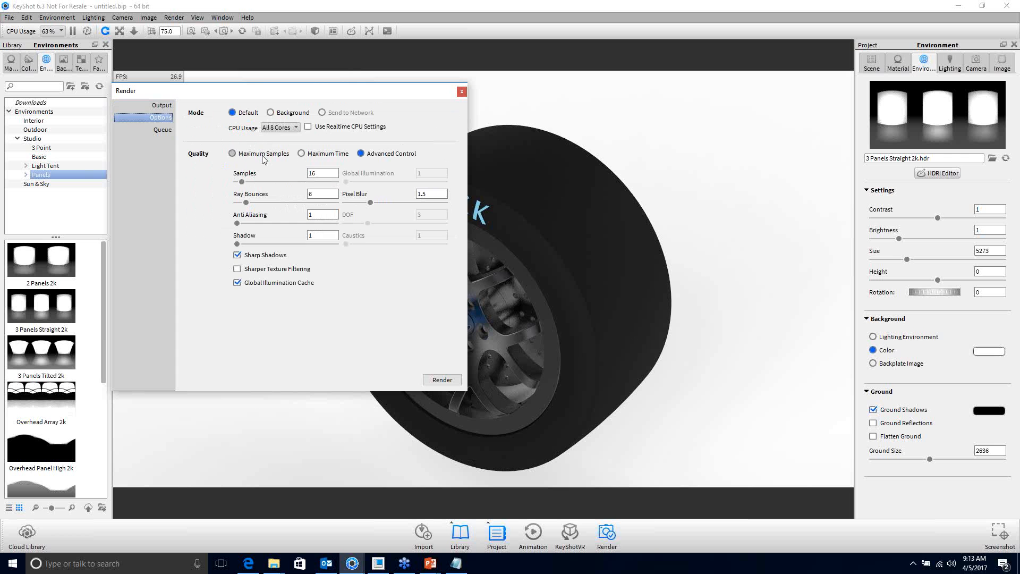
click(232, 152)
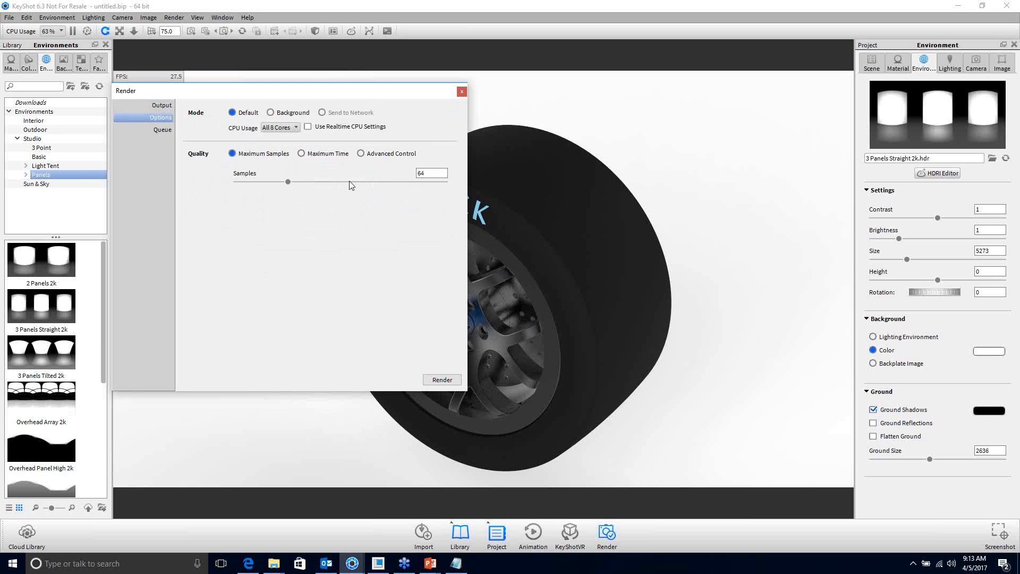
drag(426, 173, 410, 173)
text(32)
Step: Decline overwriting the existing image, rename the output untitled.220.png, render it, and close the finished rendering and render settings
click(445, 378)
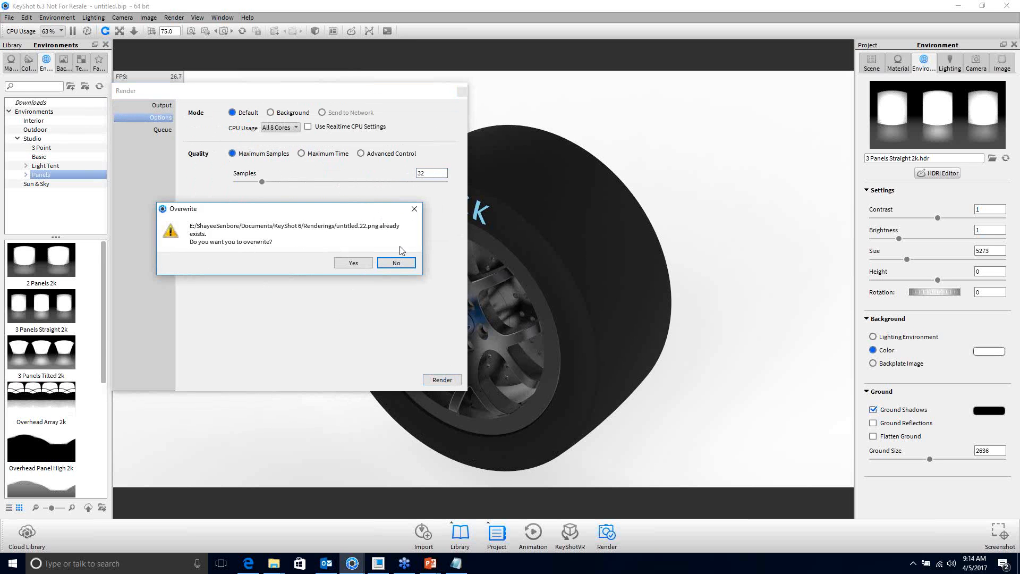
click(398, 263)
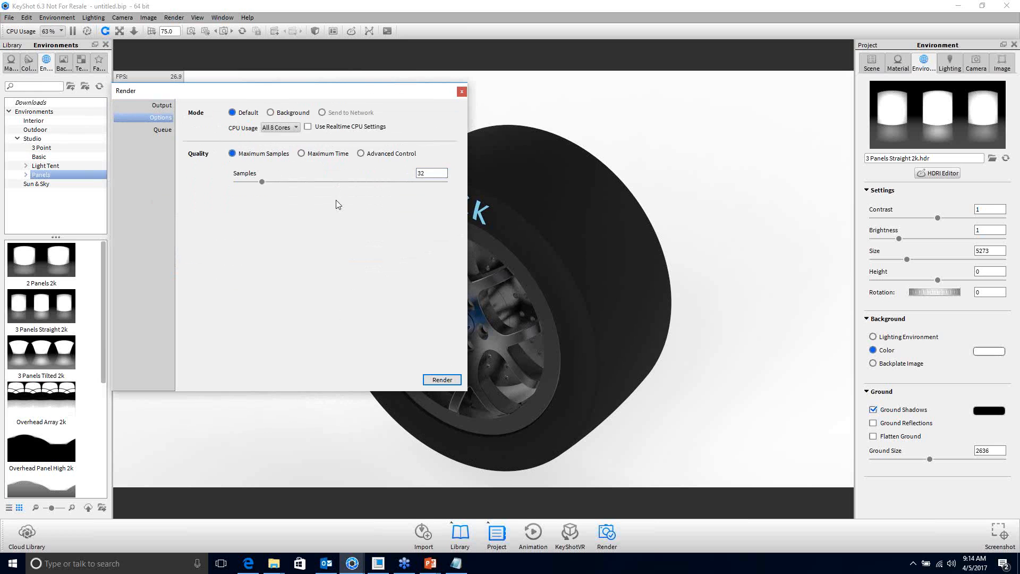
click(159, 106)
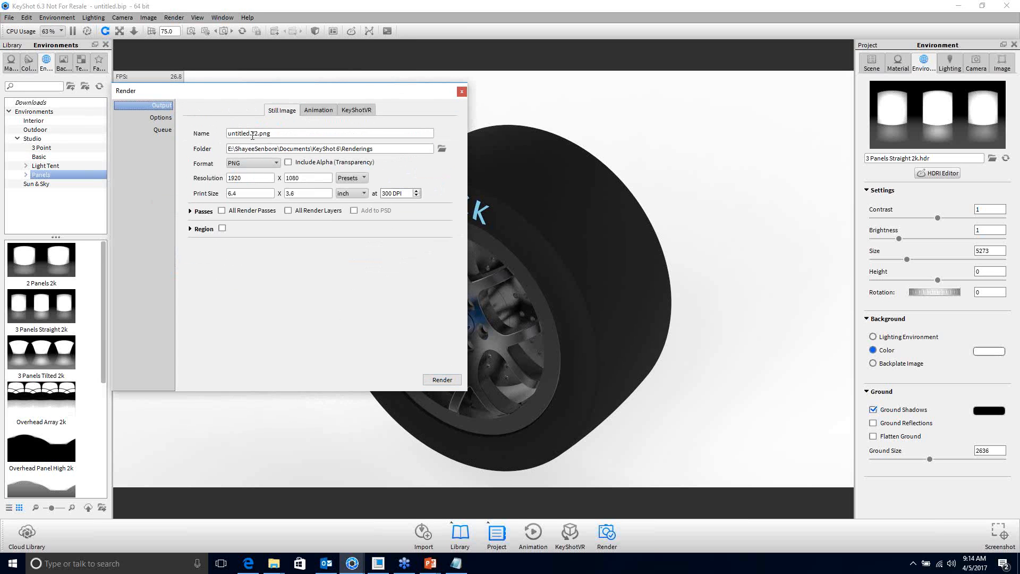
click(259, 134)
text(0)
click(432, 381)
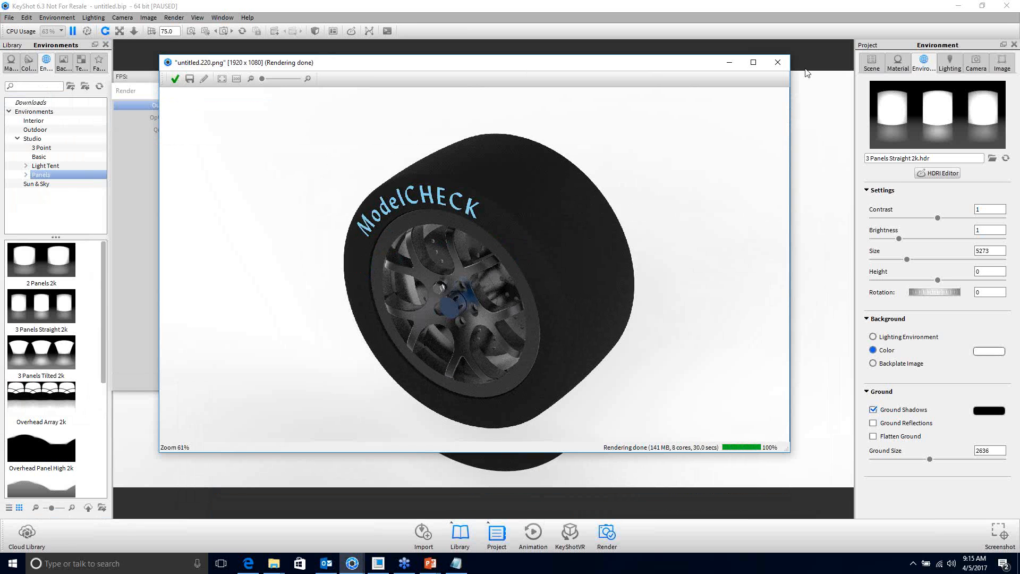
click(777, 63)
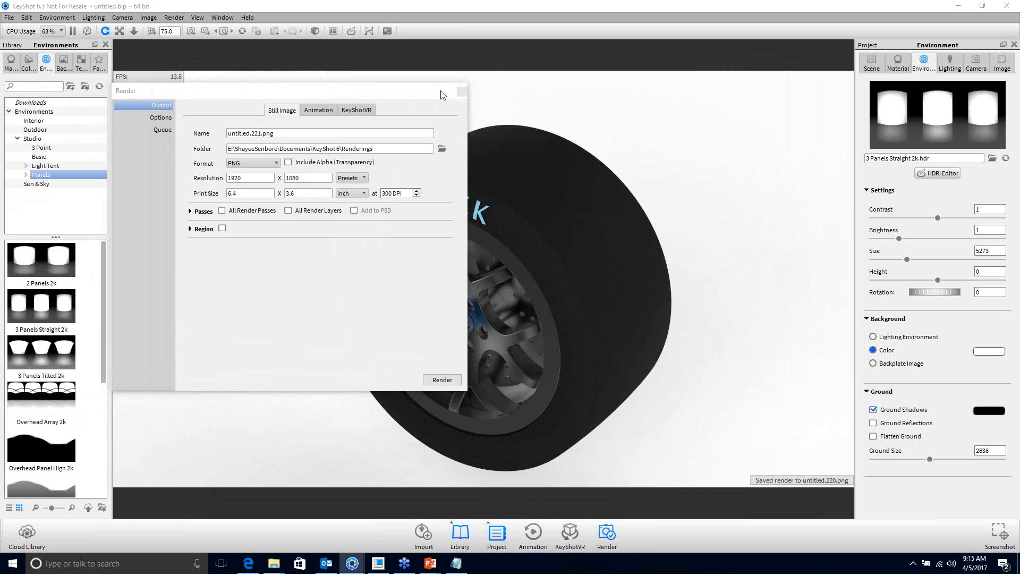
click(461, 91)
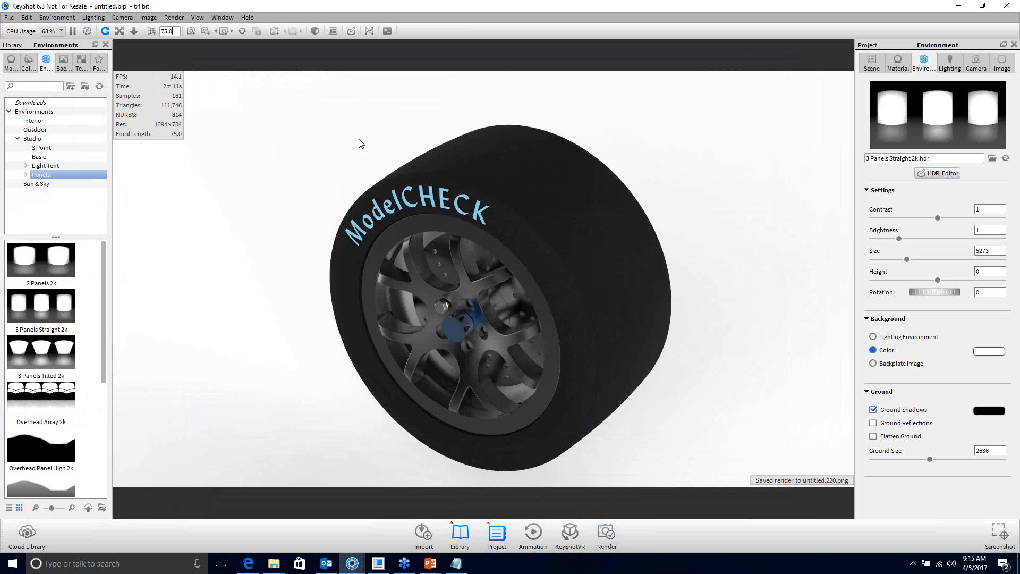
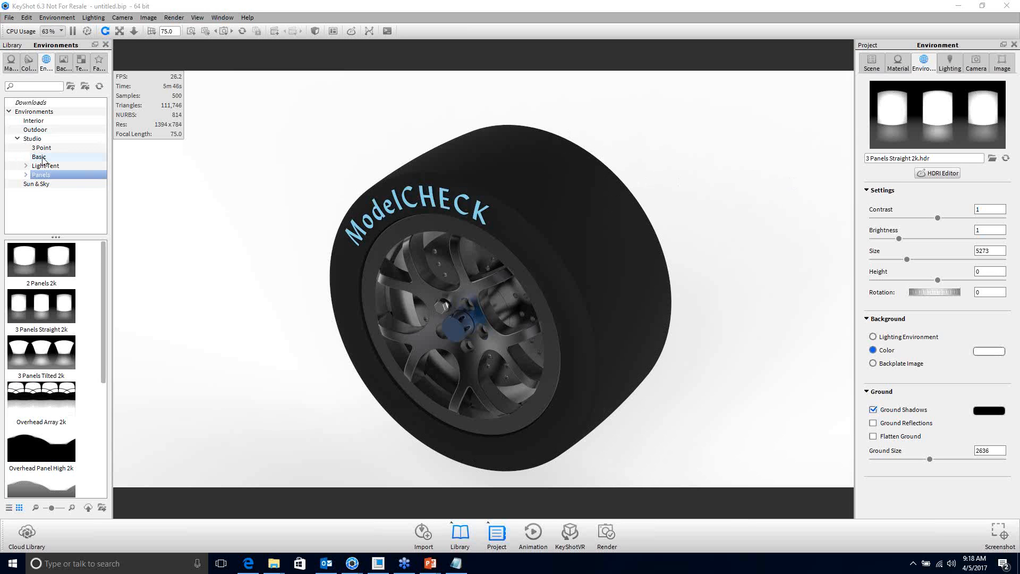
Step: Look up the Anodized Blue material in the materials library and select it
click(17, 69)
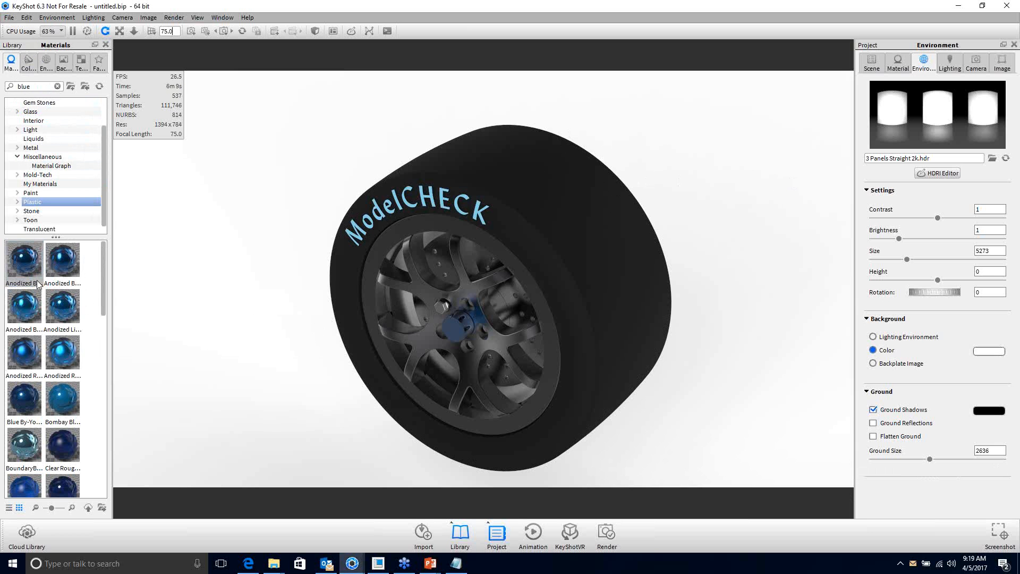
mouse_move(30, 285)
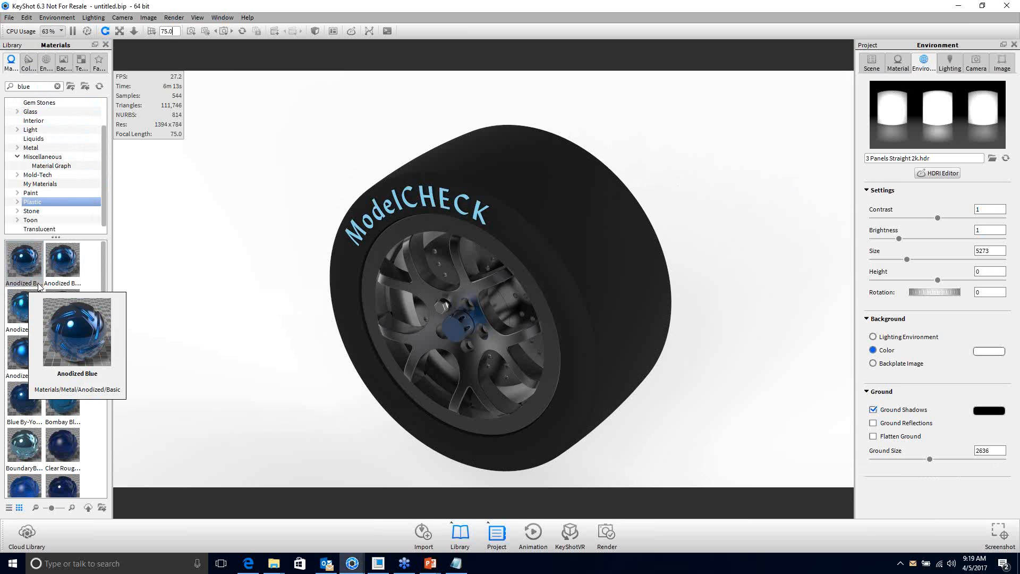
click(42, 287)
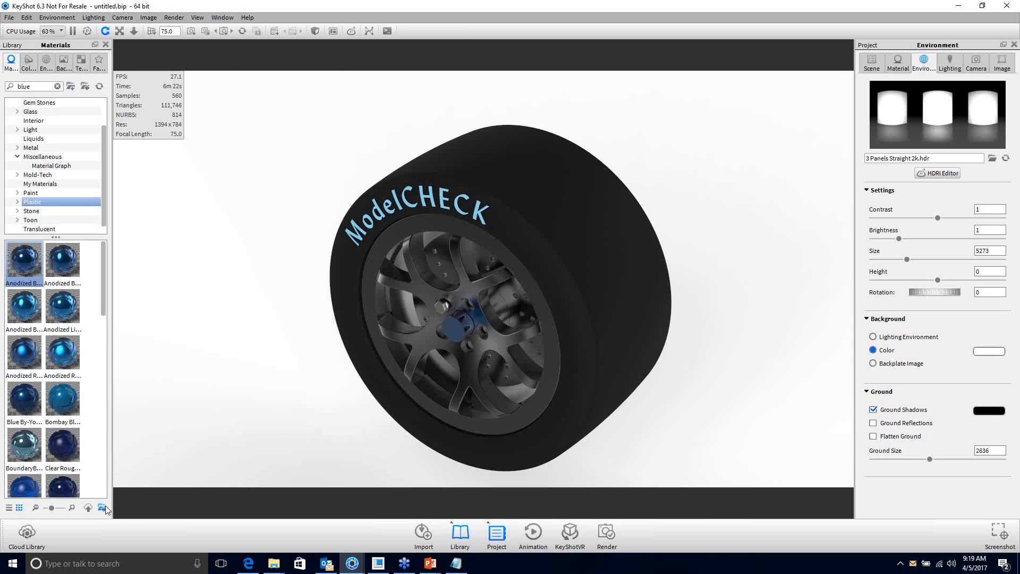
click(27, 18)
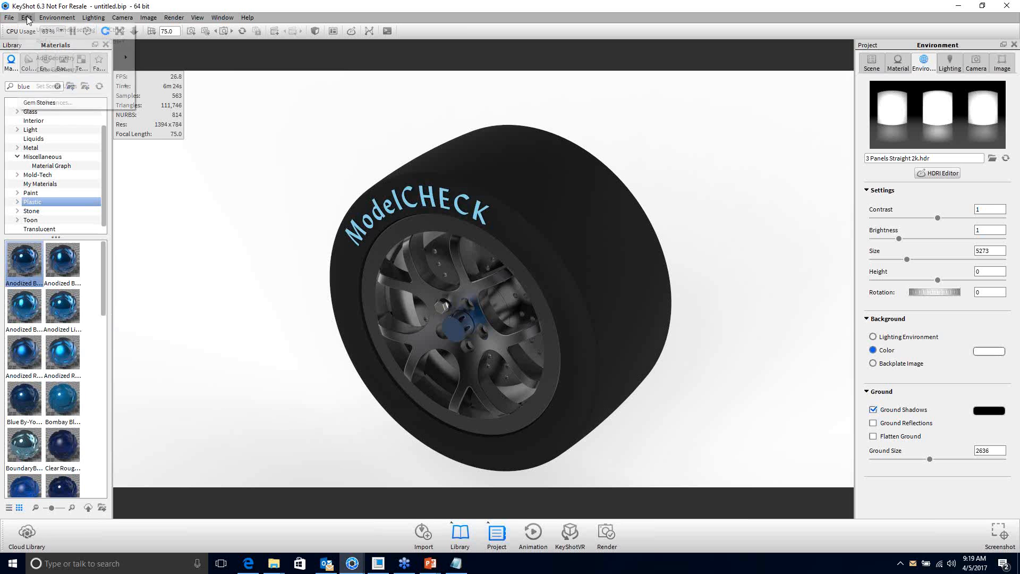
mouse_move(46, 22)
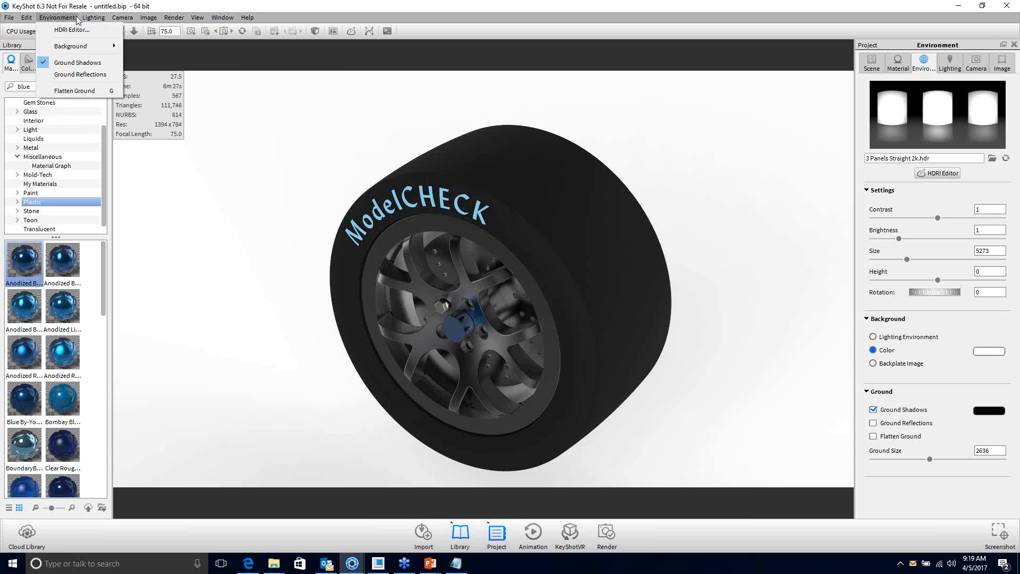
mouse_move(85, 20)
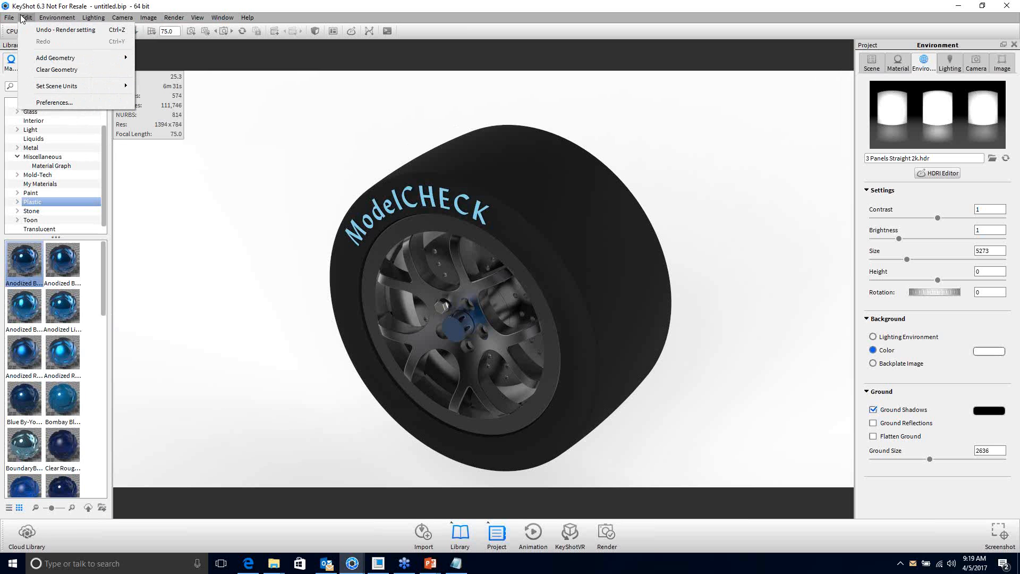
mouse_move(116, 16)
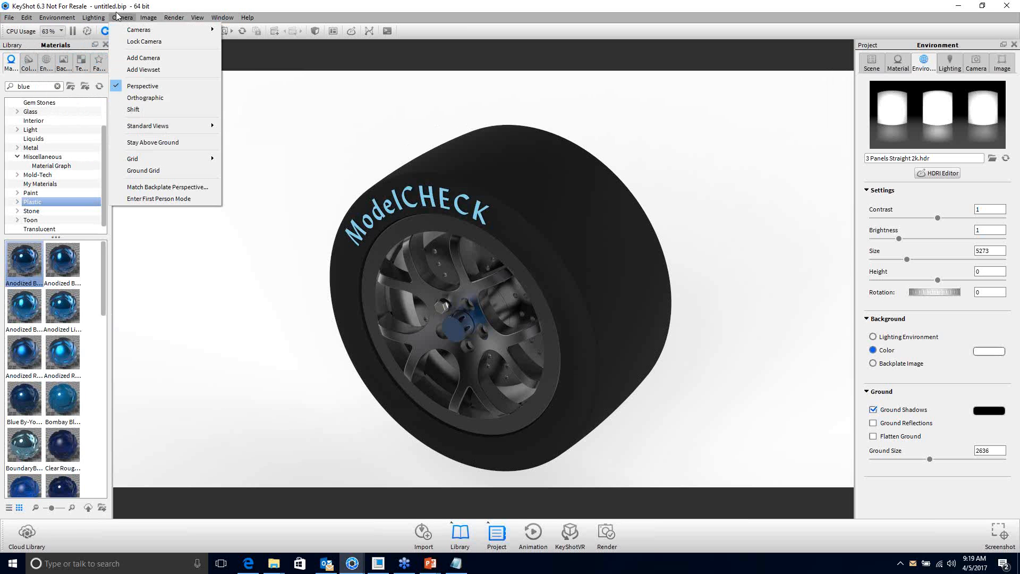
mouse_move(148, 17)
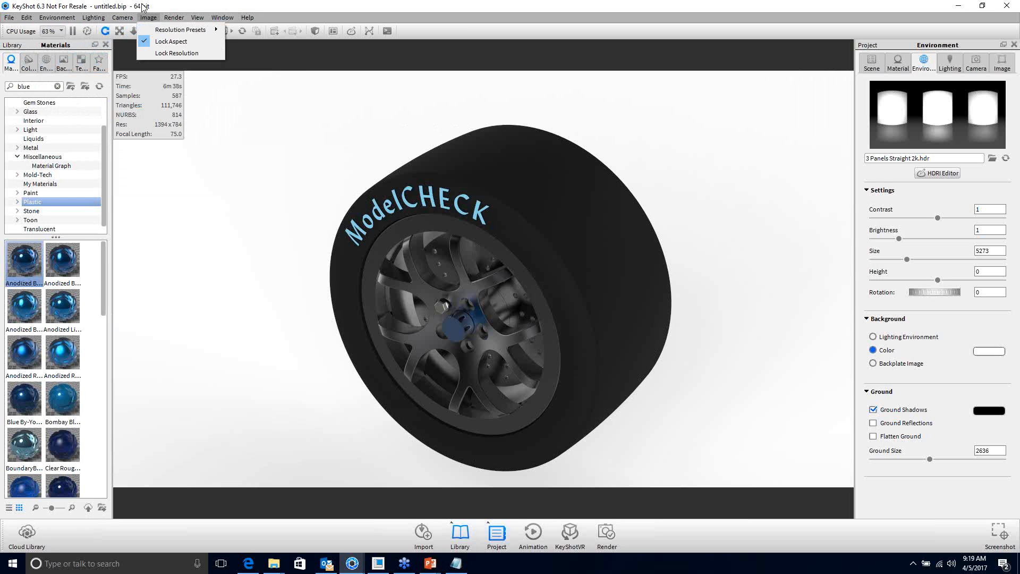
click(93, 5)
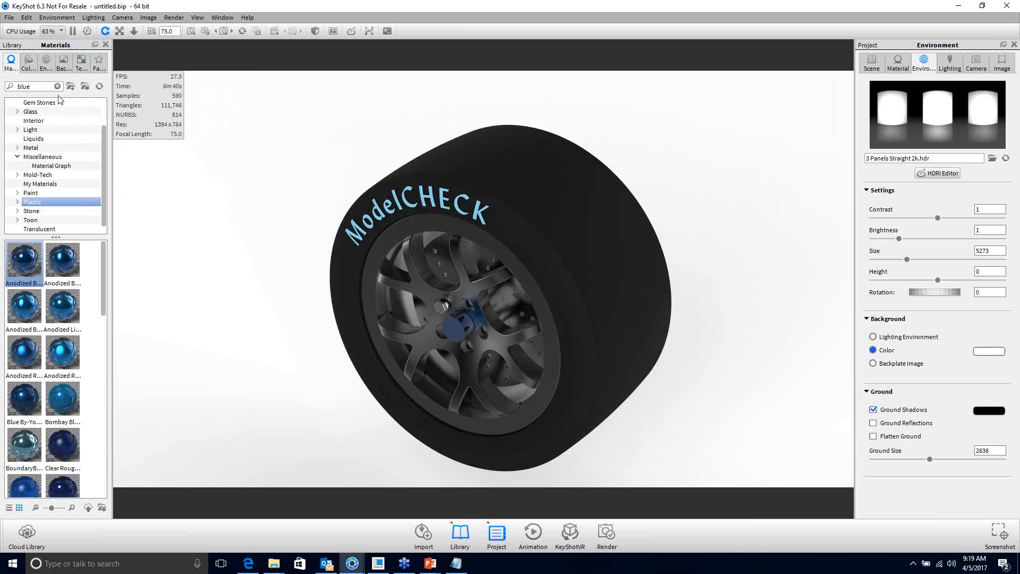
click(19, 286)
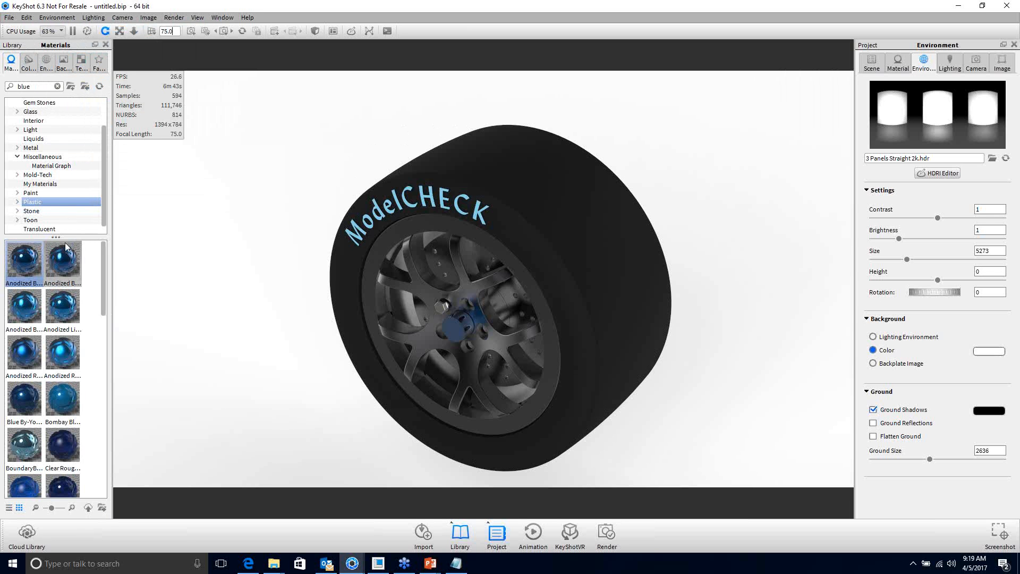
mouse_move(63, 242)
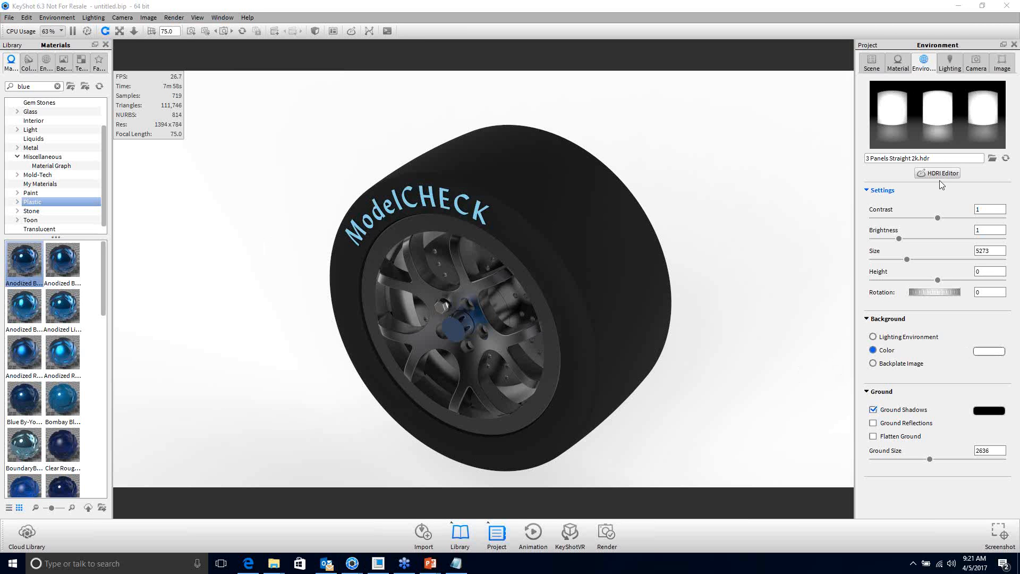
Step: Display the scene's list of models, cameras and scene sets
click(872, 63)
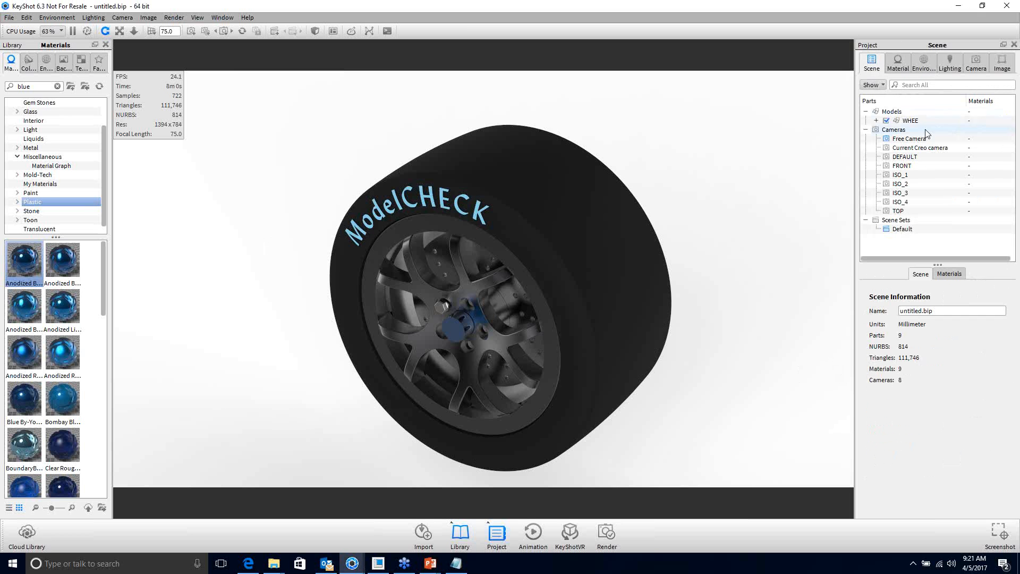
Step: Look at the WHEE model's position settings, deselect it, and display the coordinate axes in the viewport
click(910, 120)
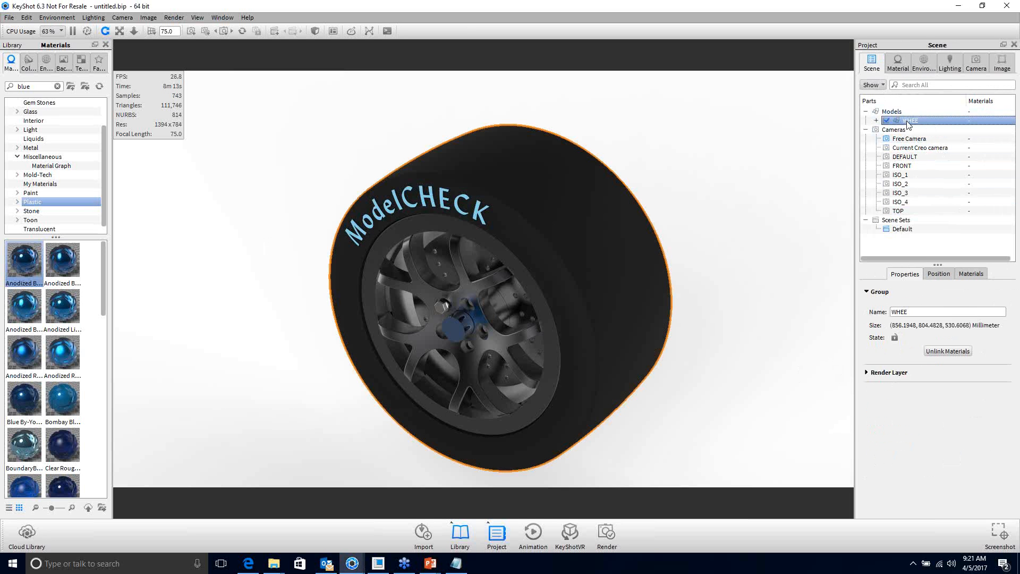
click(938, 273)
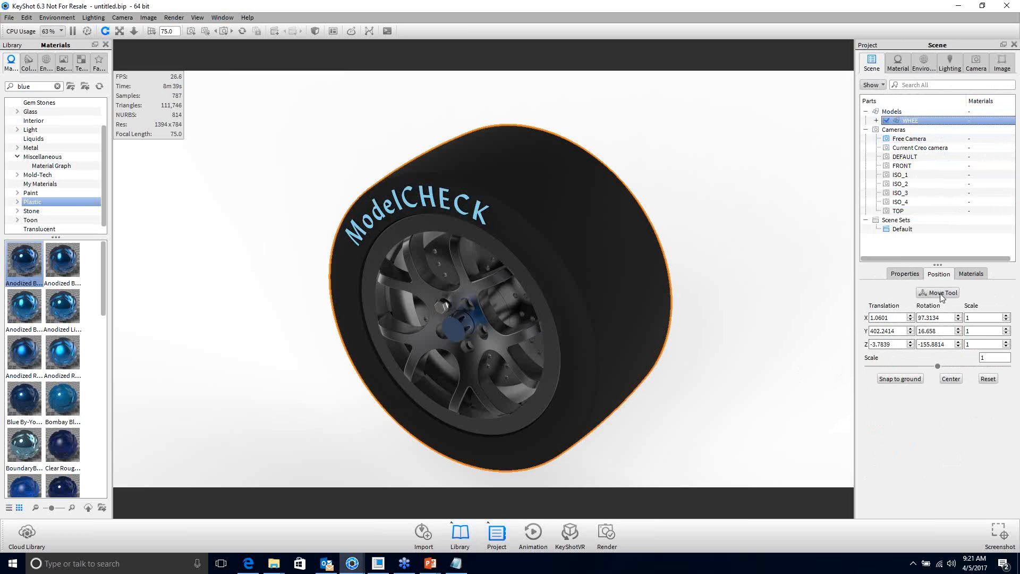
click(791, 344)
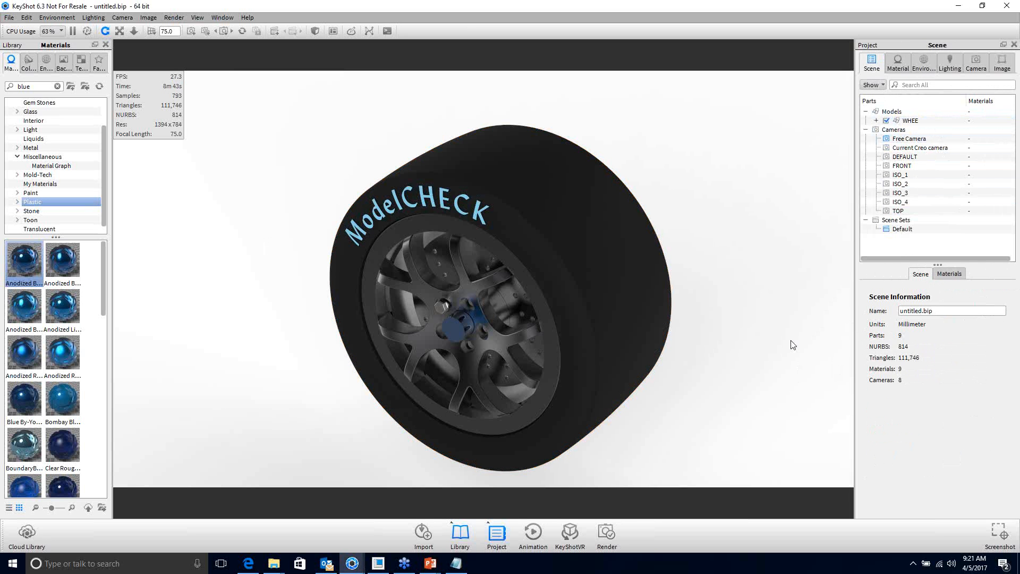
key(z)
Step: Try rotating the WHEE model about its wheel axis with the Move Tool, to about 87.1, 17.9, 170.7 degrees
click(907, 122)
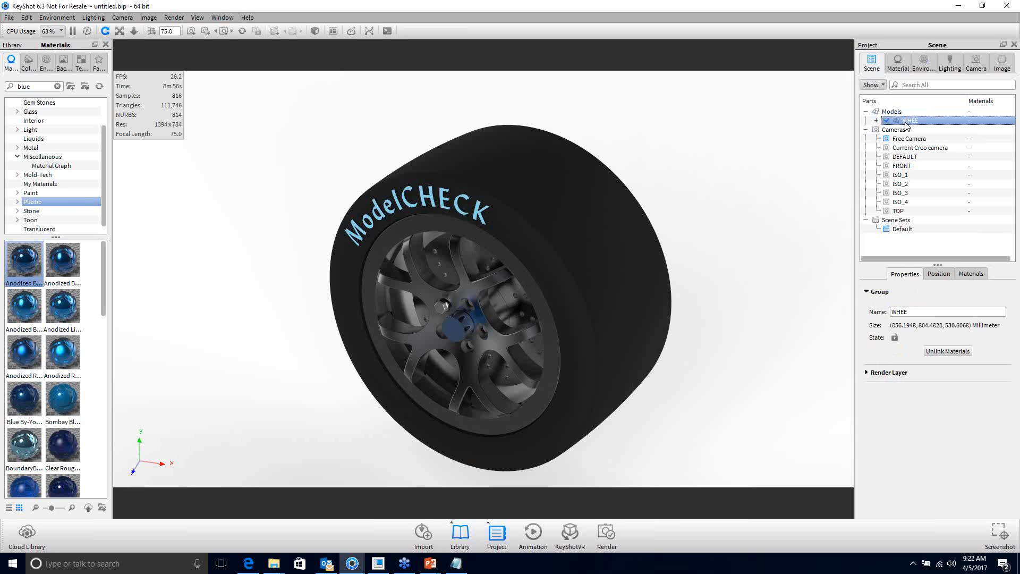
click(938, 274)
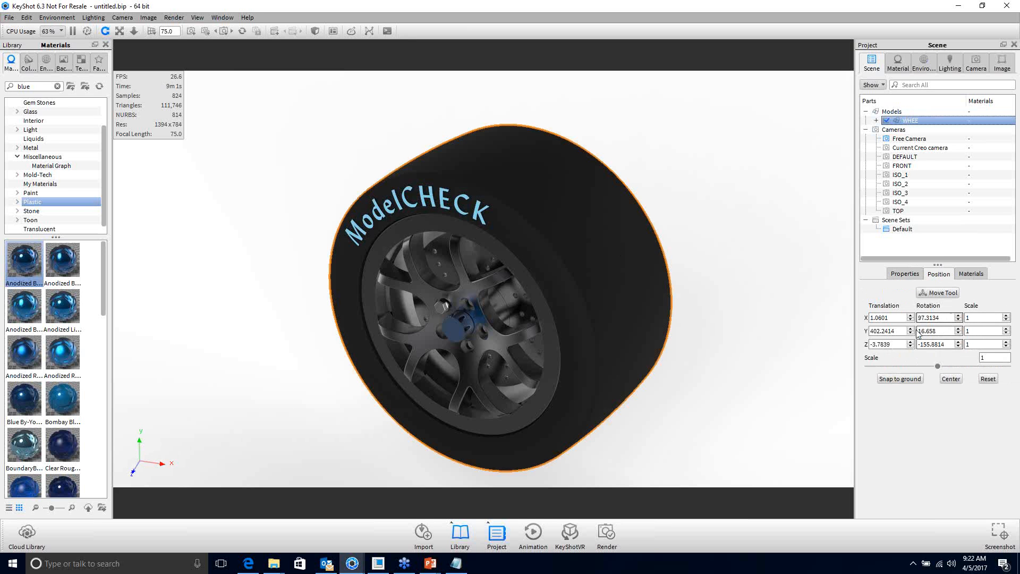
click(939, 293)
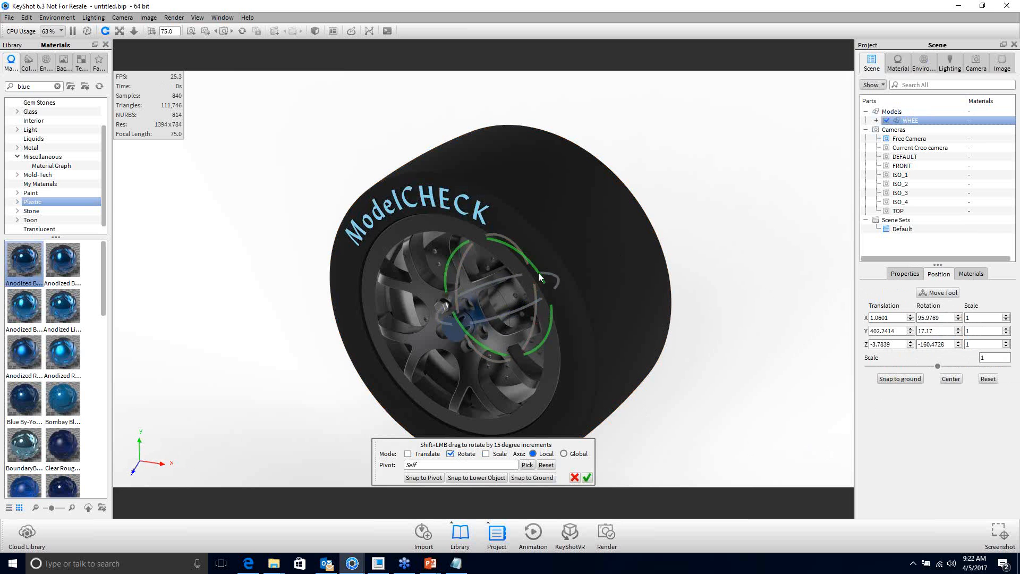
drag(537, 272, 509, 349)
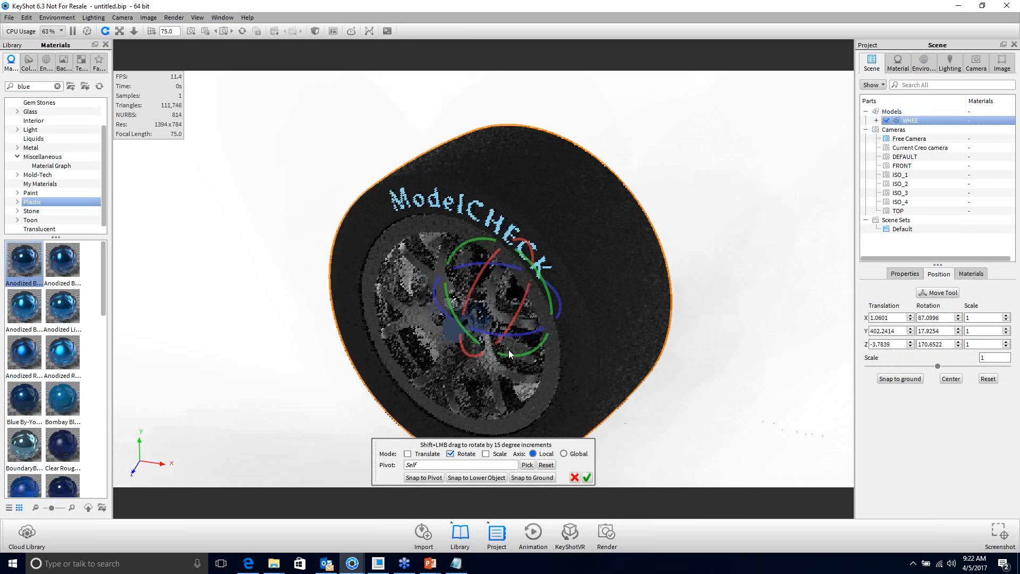
Step: Switch the Move Tool to Translate only and try shifting the wheel slightly, to about X 3.78 and Z -12.09
click(451, 454)
click(429, 454)
drag(458, 336, 476, 307)
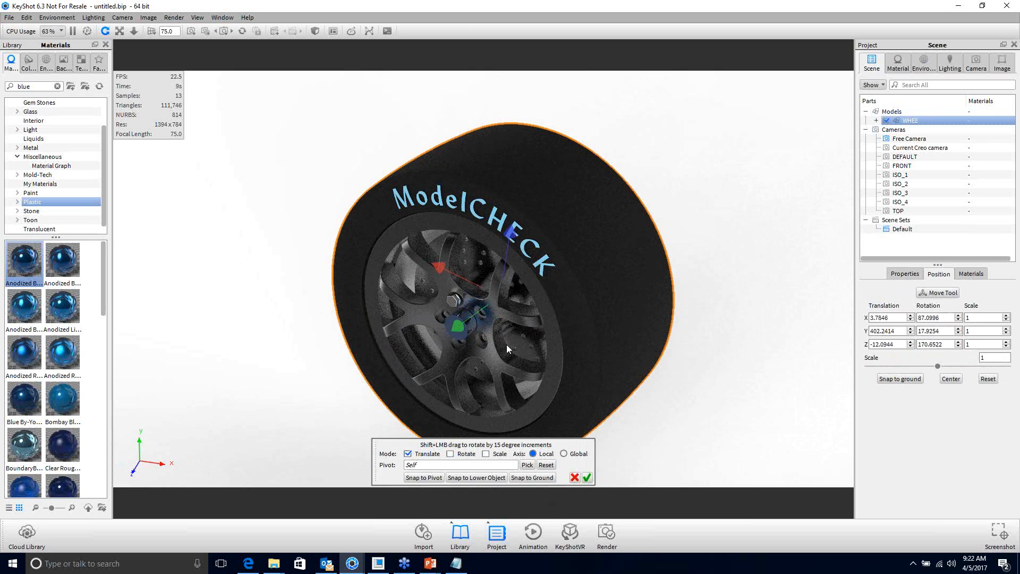
Step: Try tilting the wheel about another local axis in Rotate mode, then leave the Move Tool and deselect the model
click(450, 454)
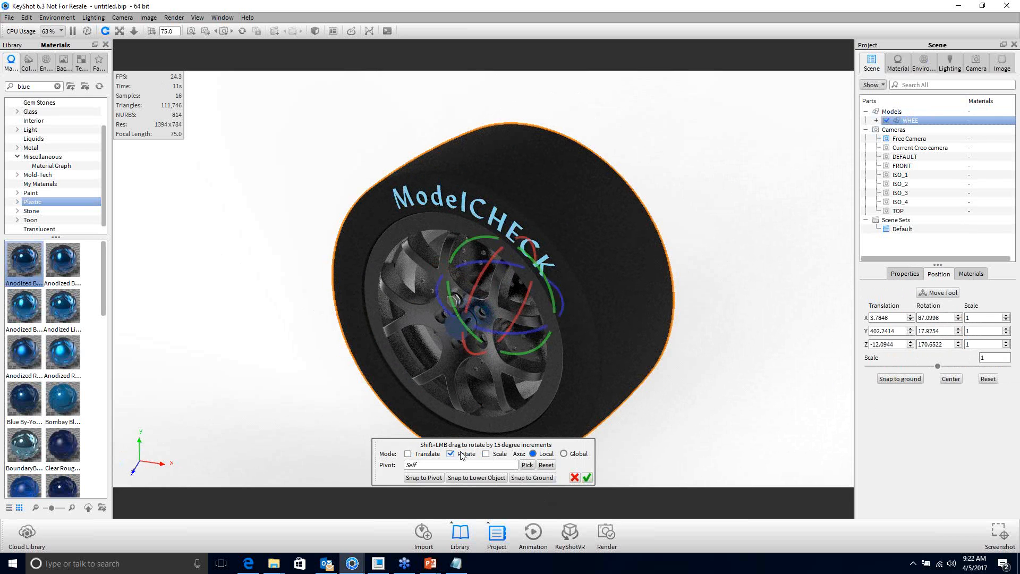
drag(472, 291, 505, 260)
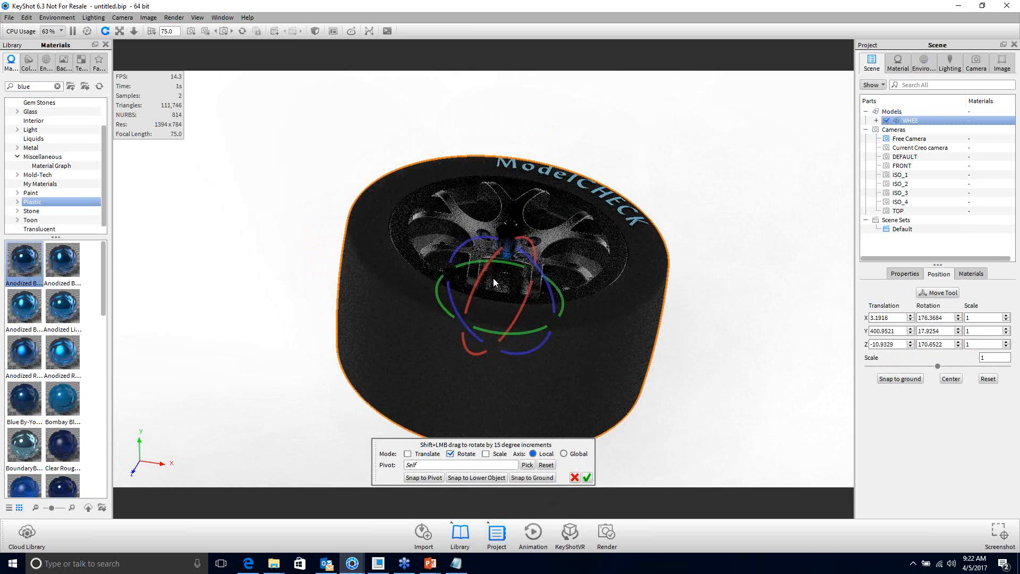
drag(489, 268, 483, 291)
click(586, 477)
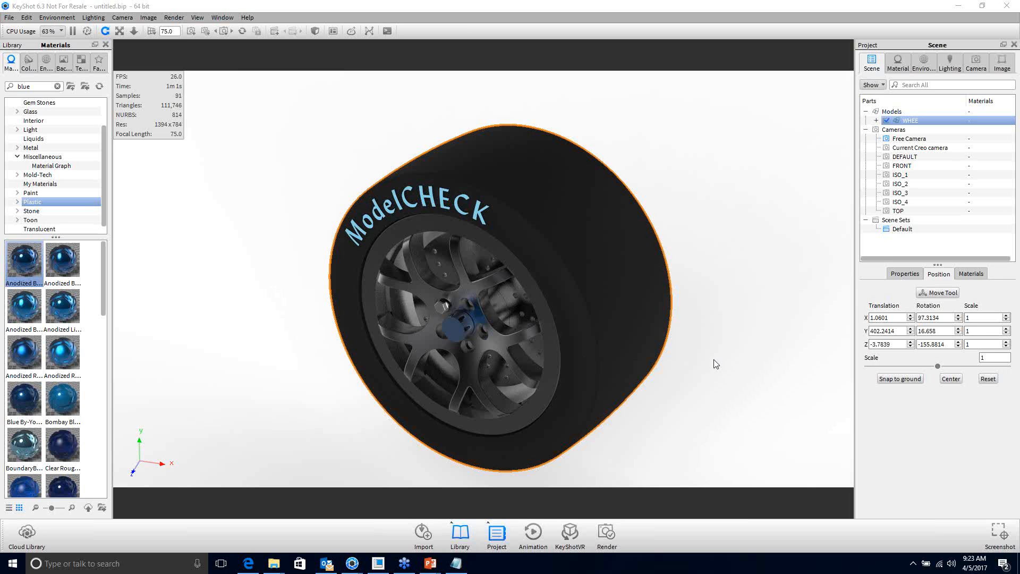
click(707, 206)
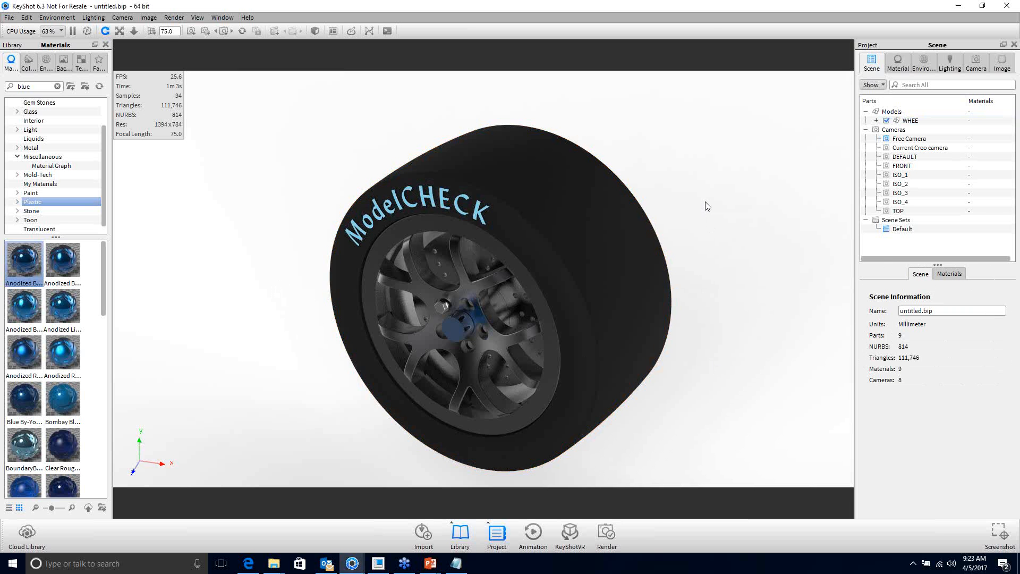
Step: Examine the whole environment dome around the wheel and compare distant and very close views of the model
scroll(705, 205, down, 5)
scroll(664, 202, down, 10)
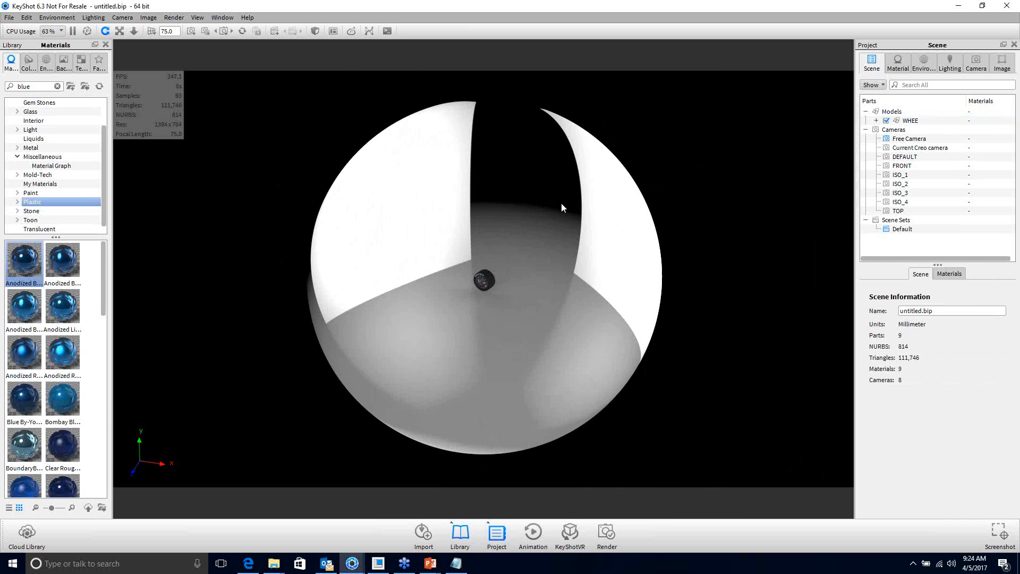
scroll(504, 269, up, 5)
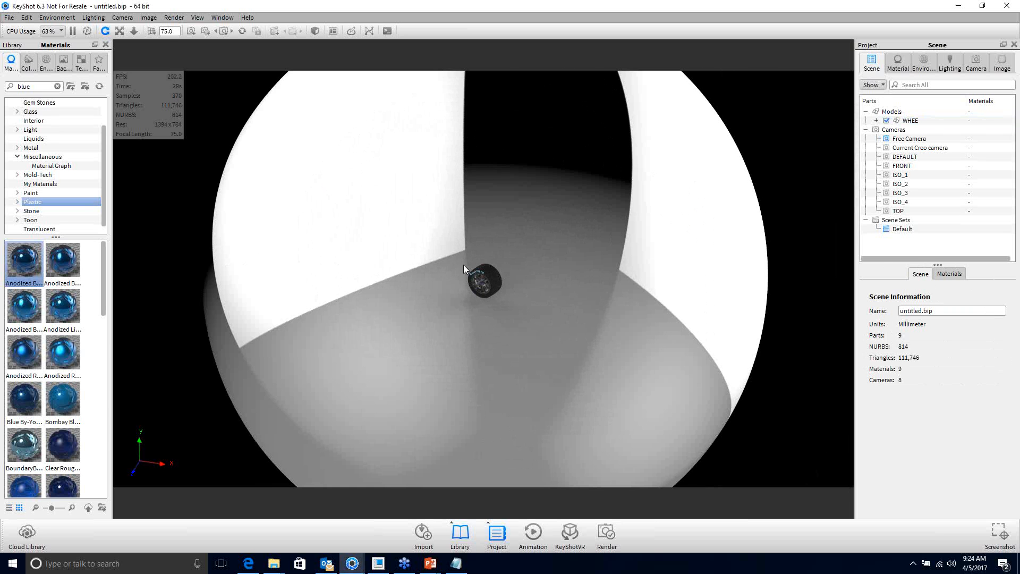
drag(445, 346, 461, 282)
scroll(474, 255, up, 6)
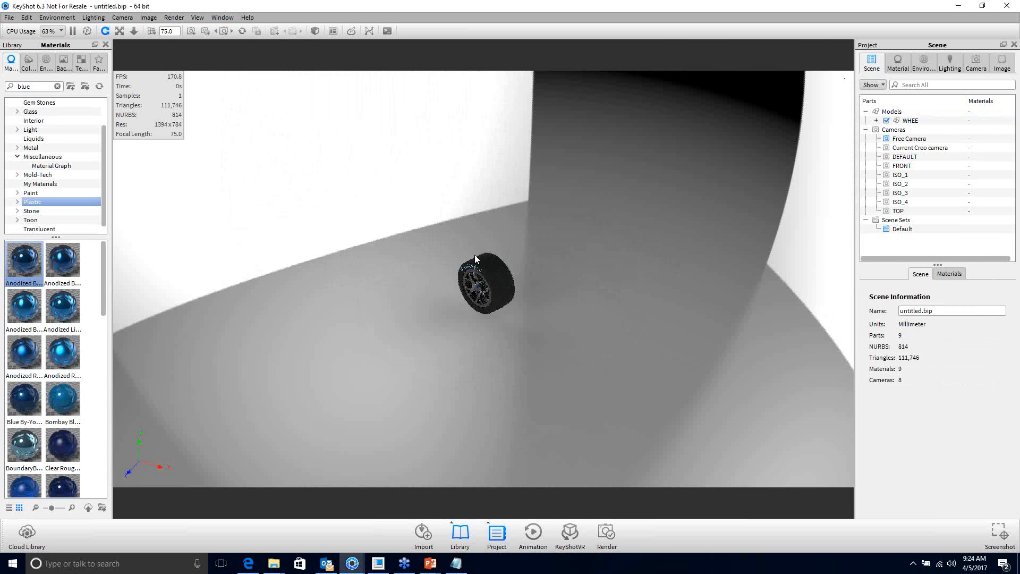
scroll(472, 276, up, 2)
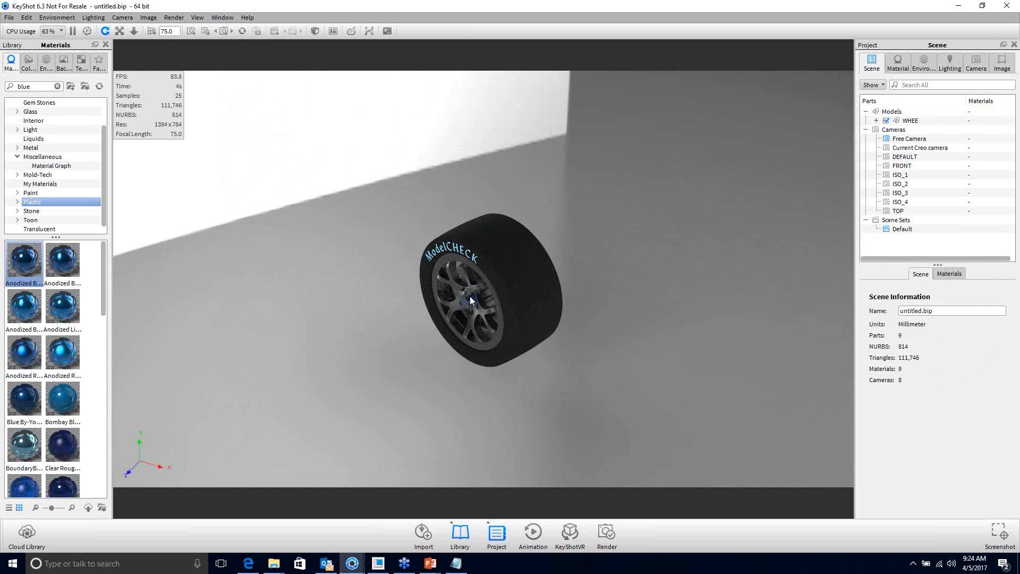
scroll(469, 295, up, 10)
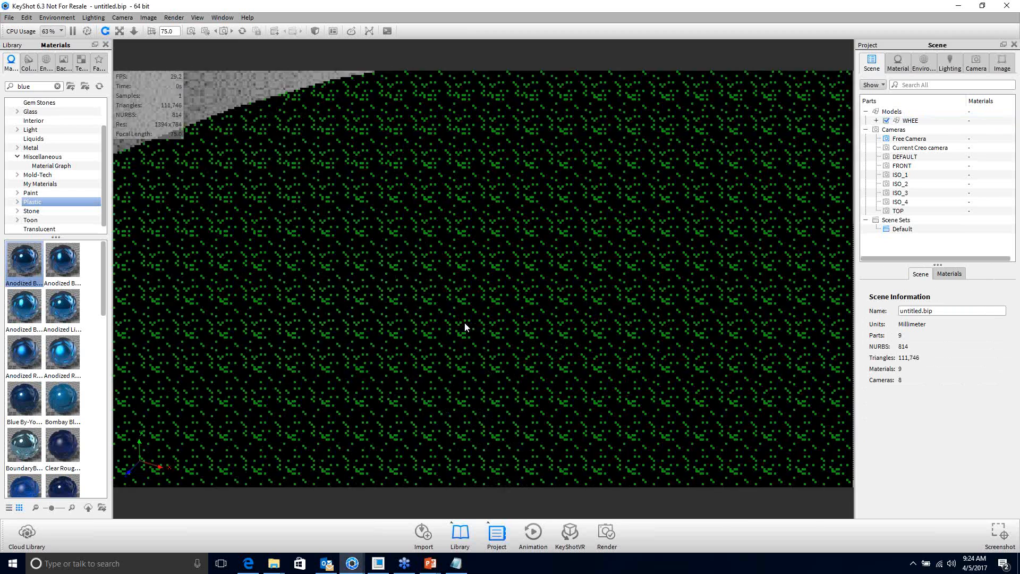
scroll(464, 327, up, 4)
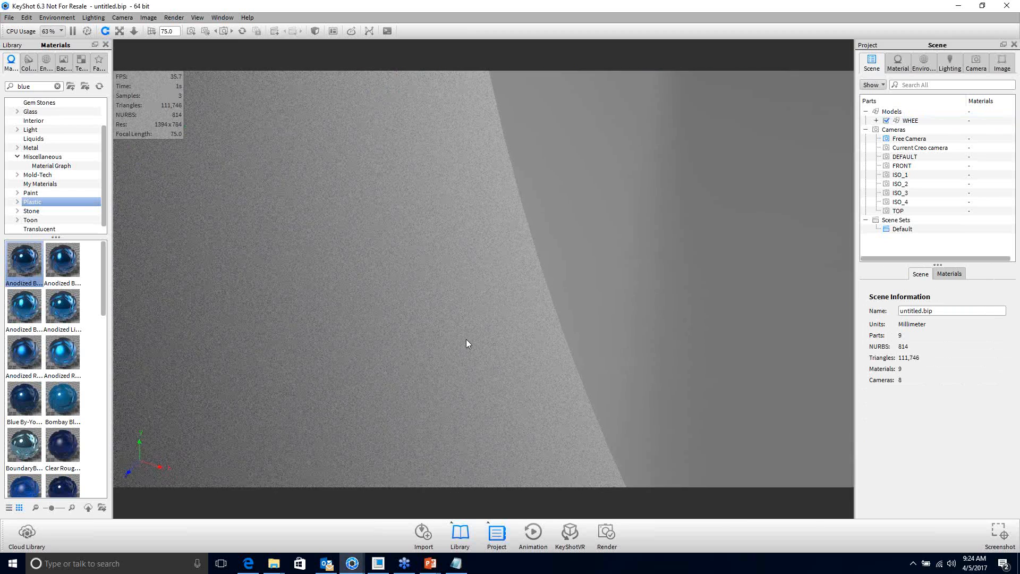
scroll(467, 340, down, 5)
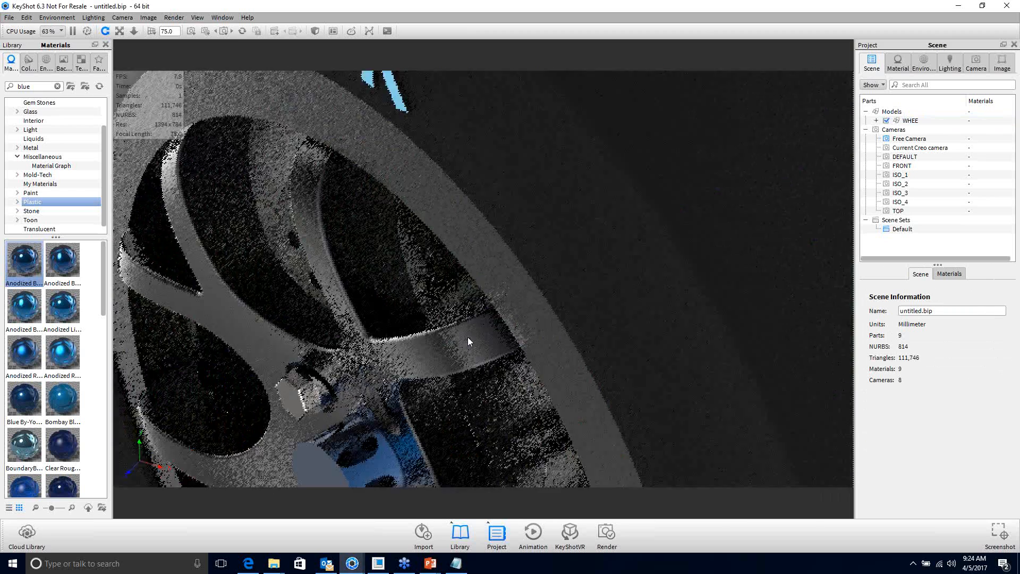
scroll(467, 337, down, 8)
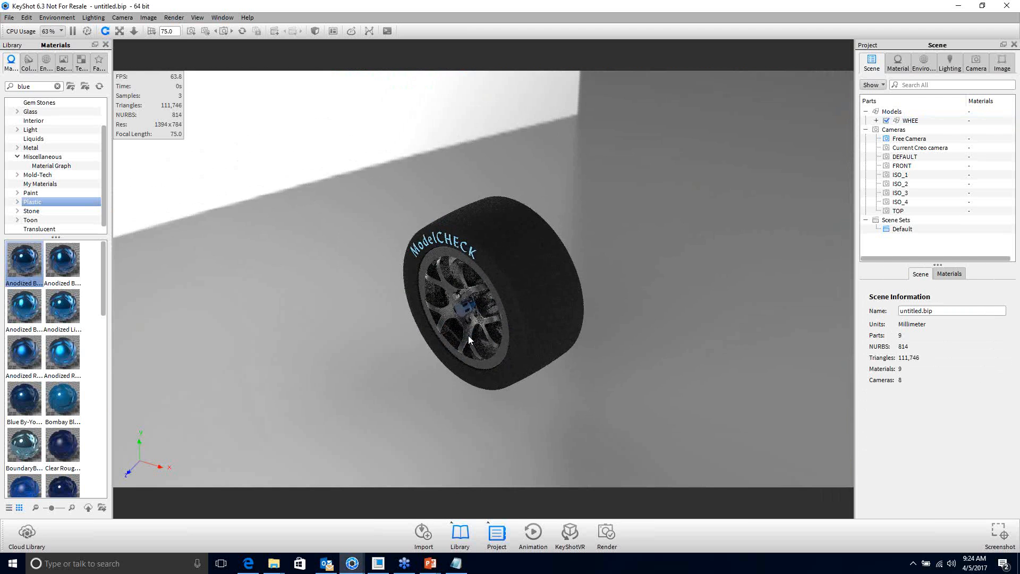
scroll(467, 334, up, 5)
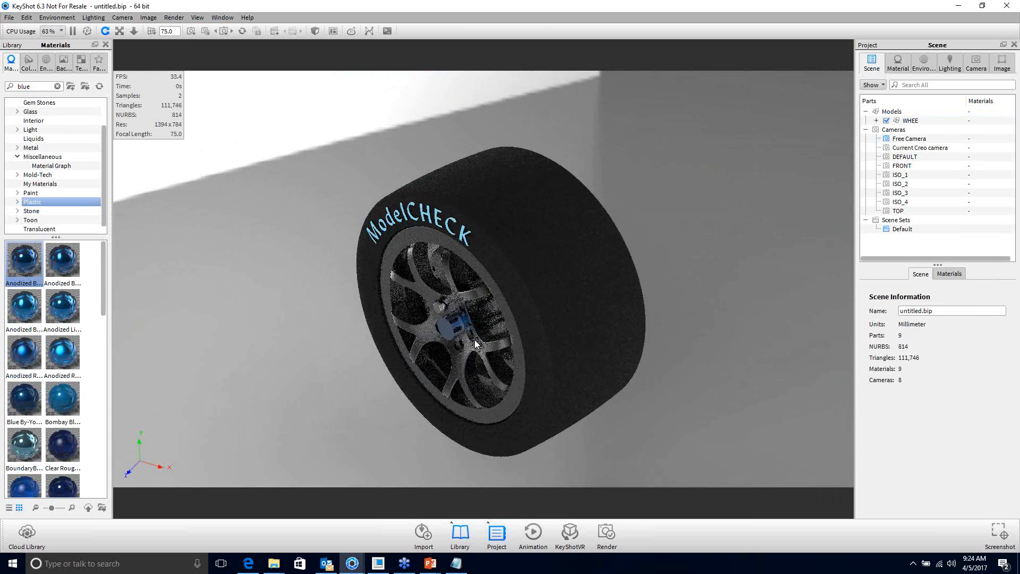
Step: Inspect the wheel's hub, bolts and spokes up close from a more frontal angle
drag(475, 343, 585, 300)
scroll(477, 306, up, 3)
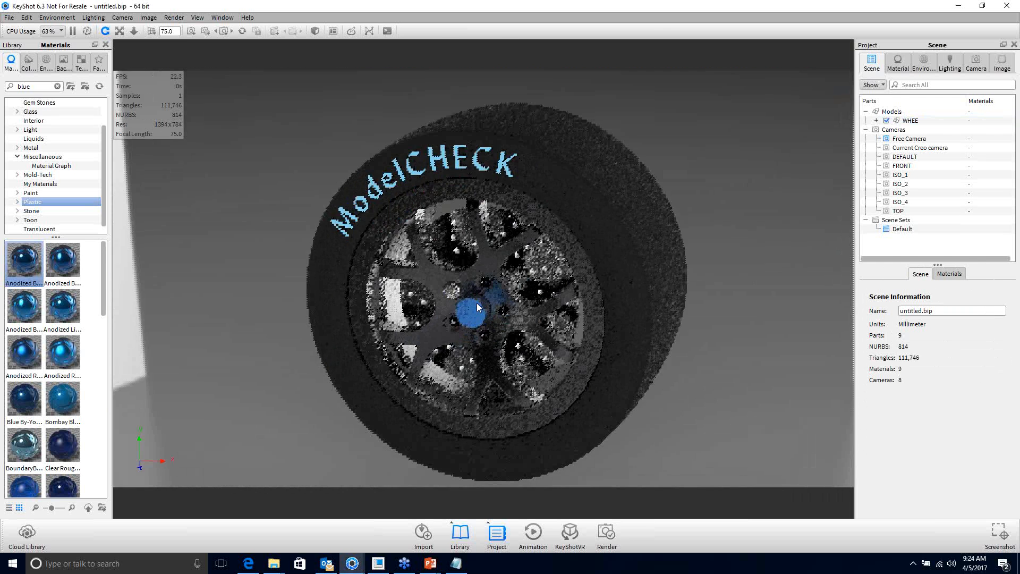
scroll(477, 303, up, 2)
scroll(457, 298, up, 4)
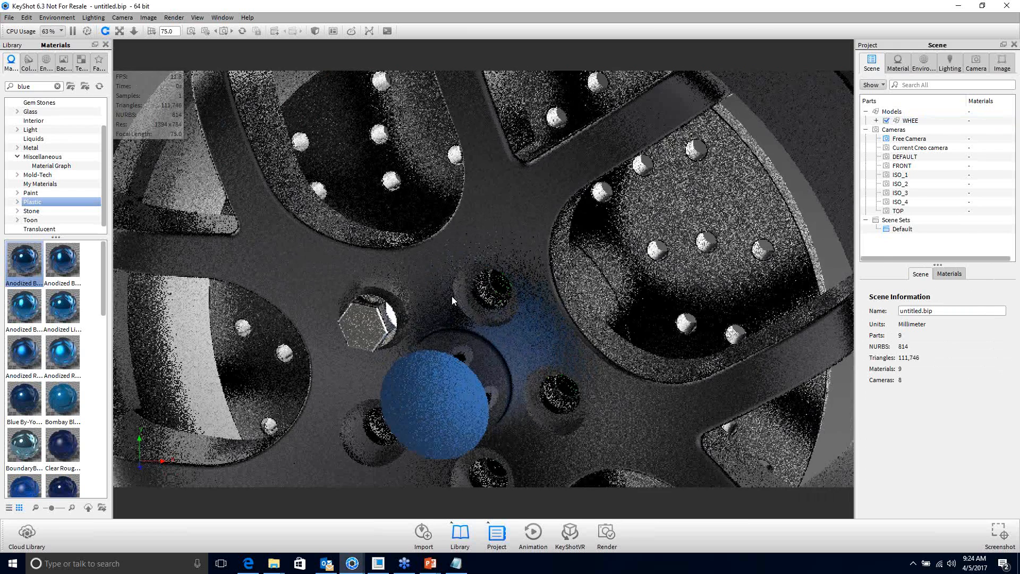
scroll(464, 343, down, 5)
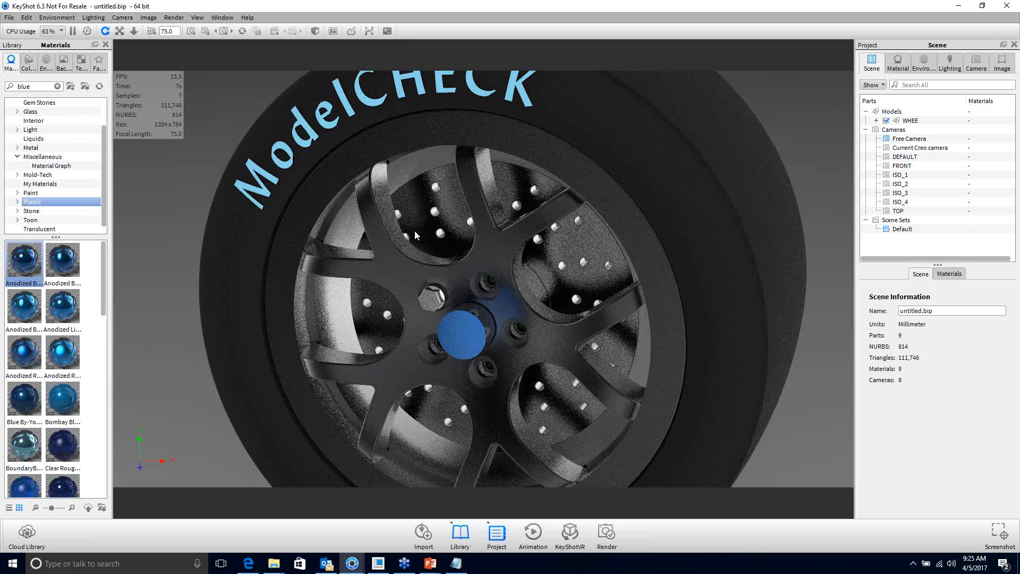
Step: Use Look At to center the camera on the tire sidewall just before the ModelCHECK lettering, and orbit around that point
right_click(241, 155)
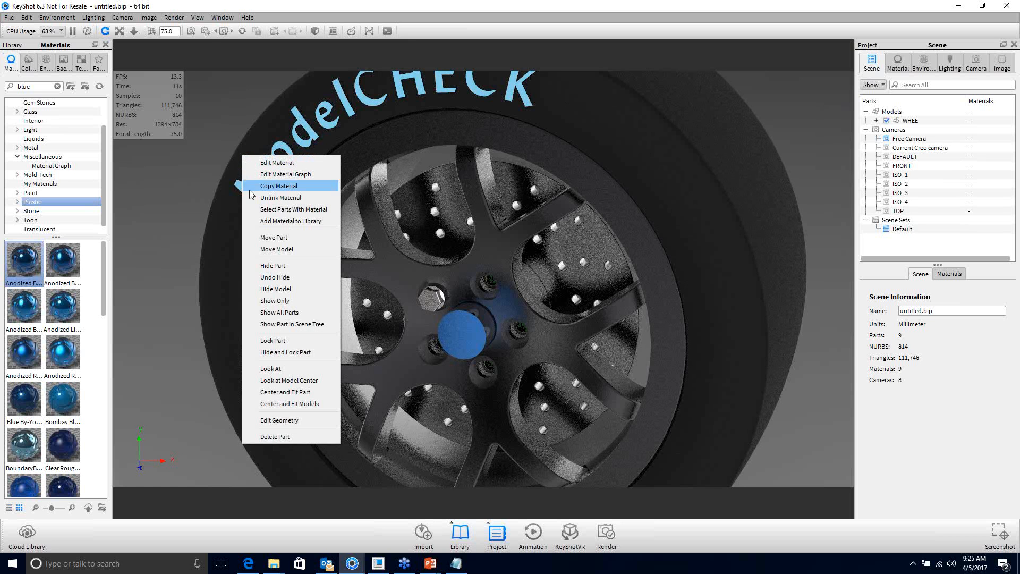
click(295, 371)
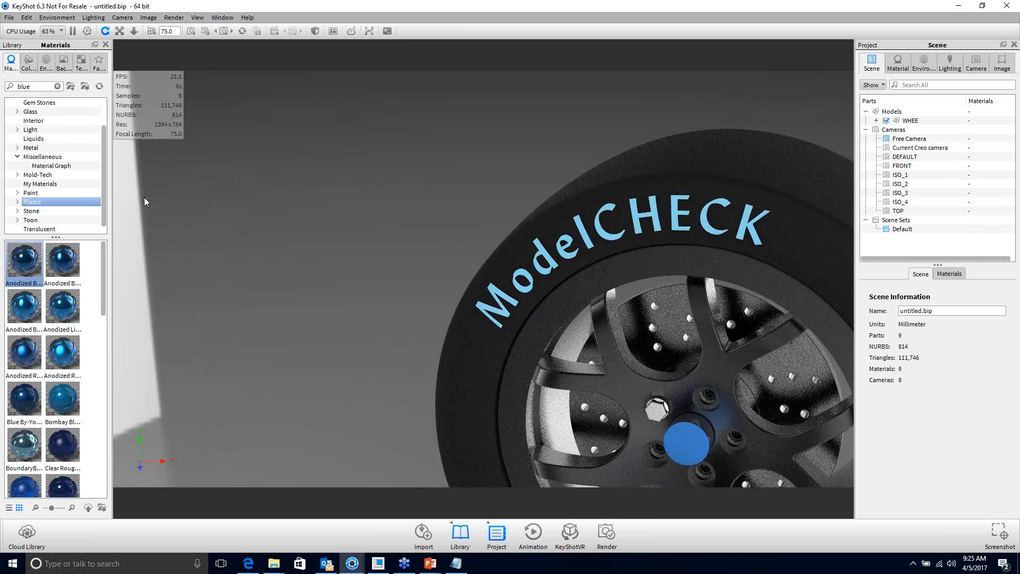
drag(523, 181, 469, 222)
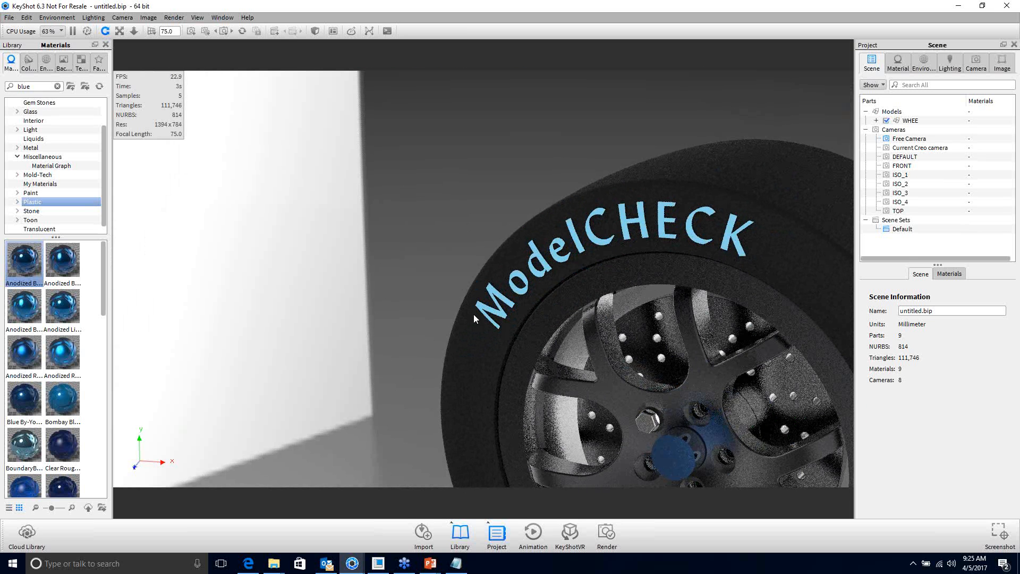
drag(362, 274, 557, 352)
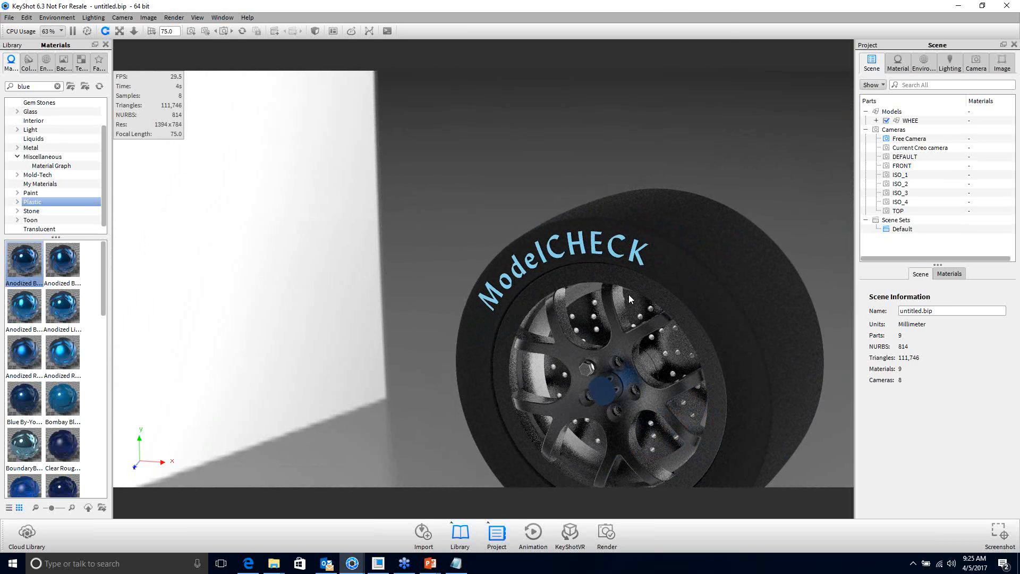
Step: Use Look At to center the camera on the upper brake disc area, and frame the ModelCHECK lettering with the wheel
right_click(628, 294)
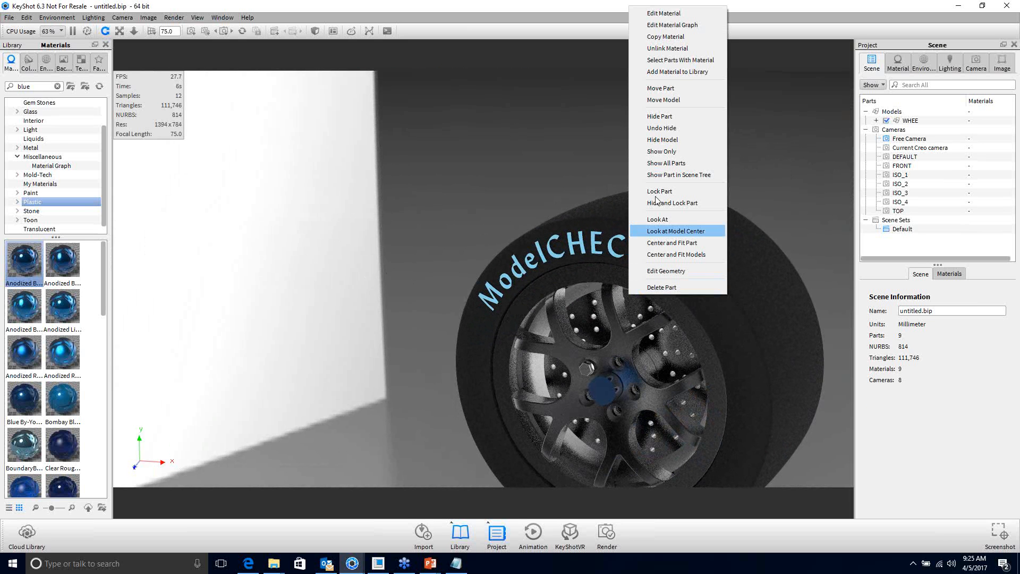
click(676, 219)
scroll(483, 287, up, 10)
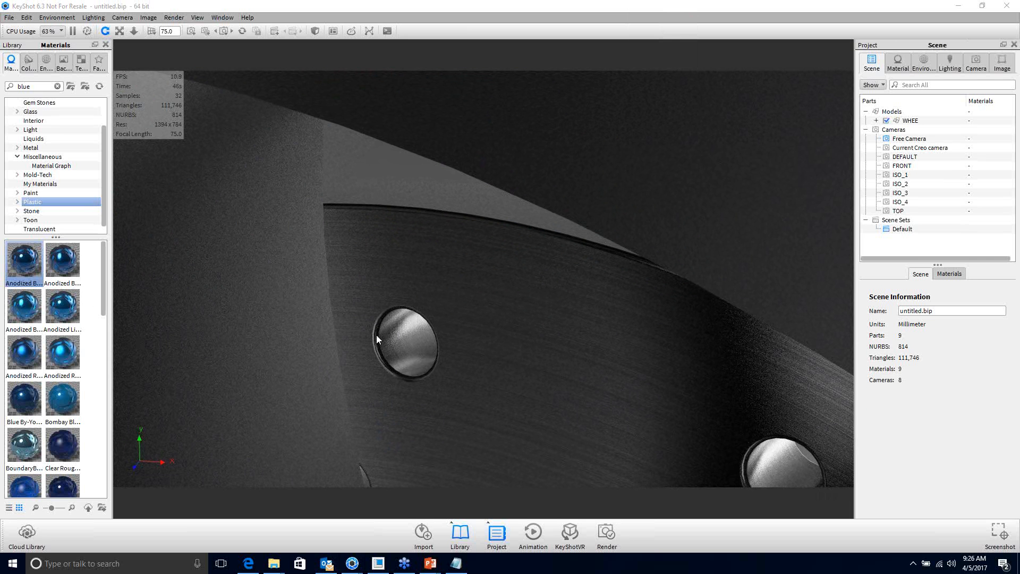
scroll(453, 303, down, 5)
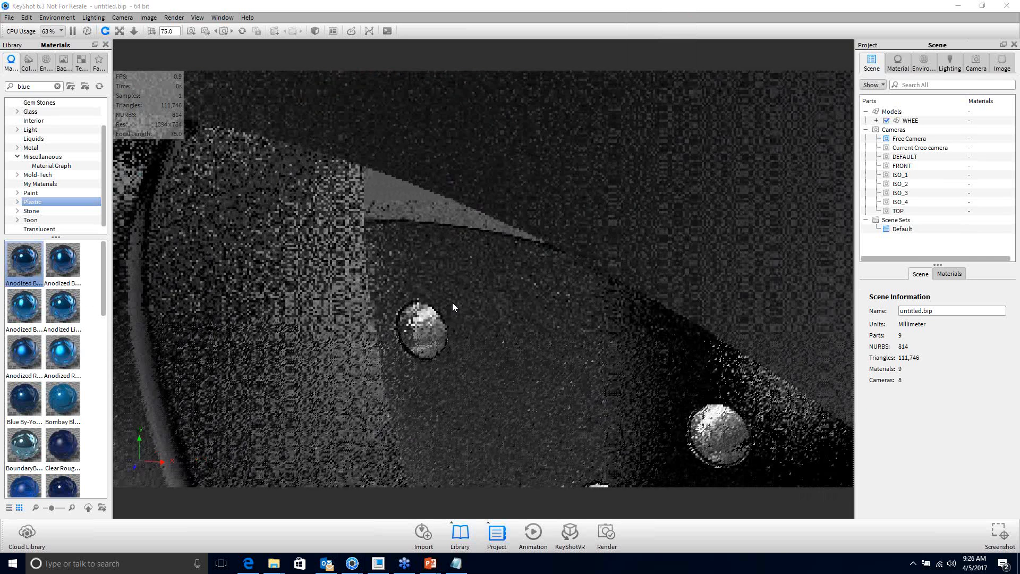
scroll(452, 304, down, 2)
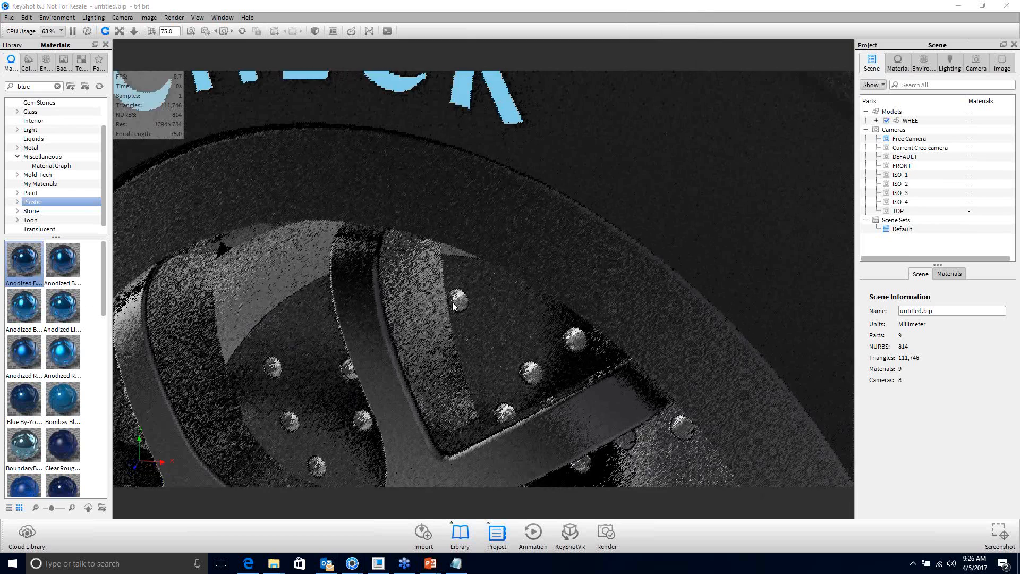
scroll(460, 298, down, 4)
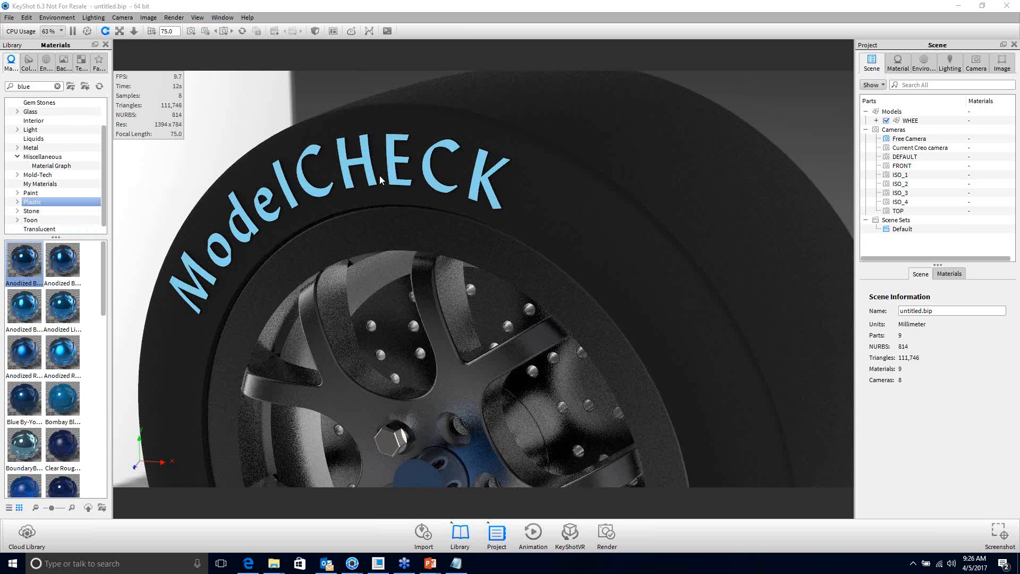
scroll(388, 165, down, 1)
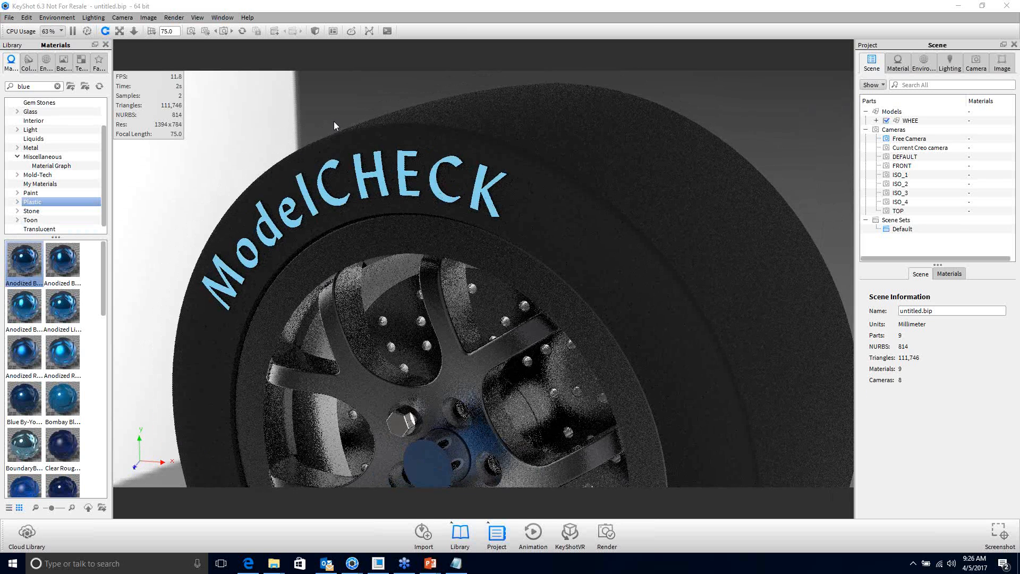
scroll(334, 121, down, 1)
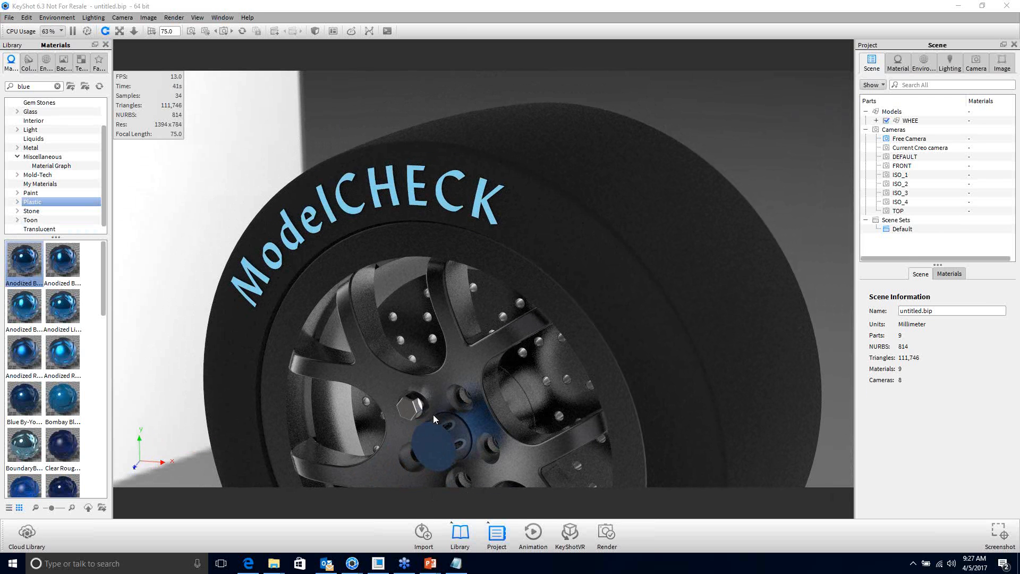
Step: Copy the hub cup's Anodized Blue material and paste it onto the lug, rim, brake rotor and tire
click(439, 443)
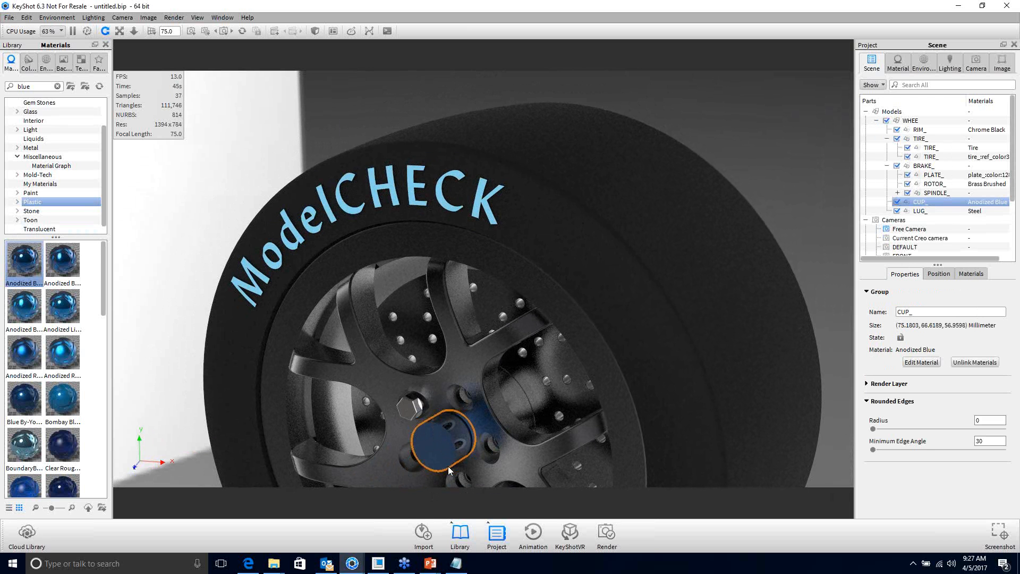
shift+right_click(409, 408)
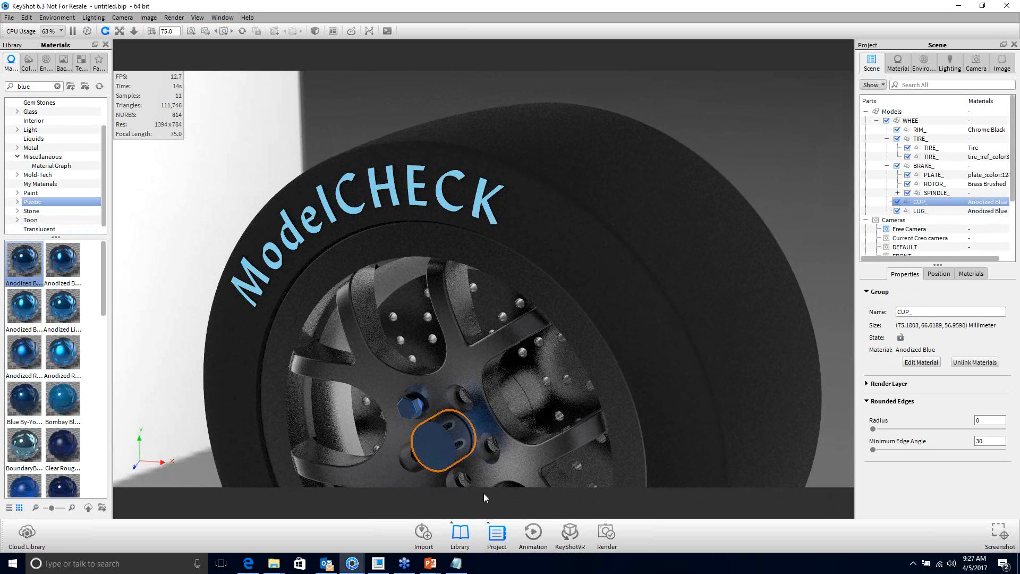
shift+right_click(454, 375)
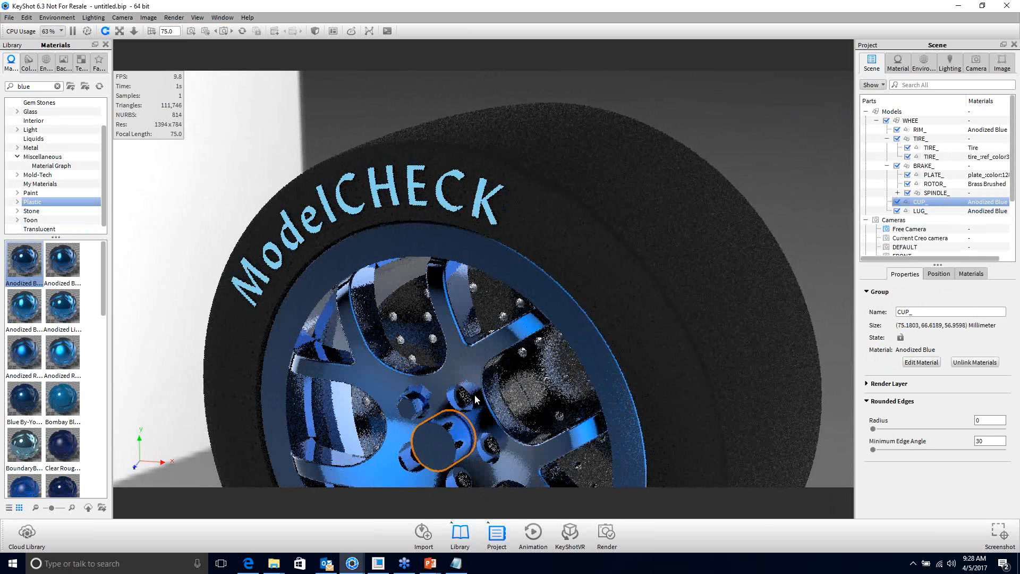
shift+right_click(406, 318)
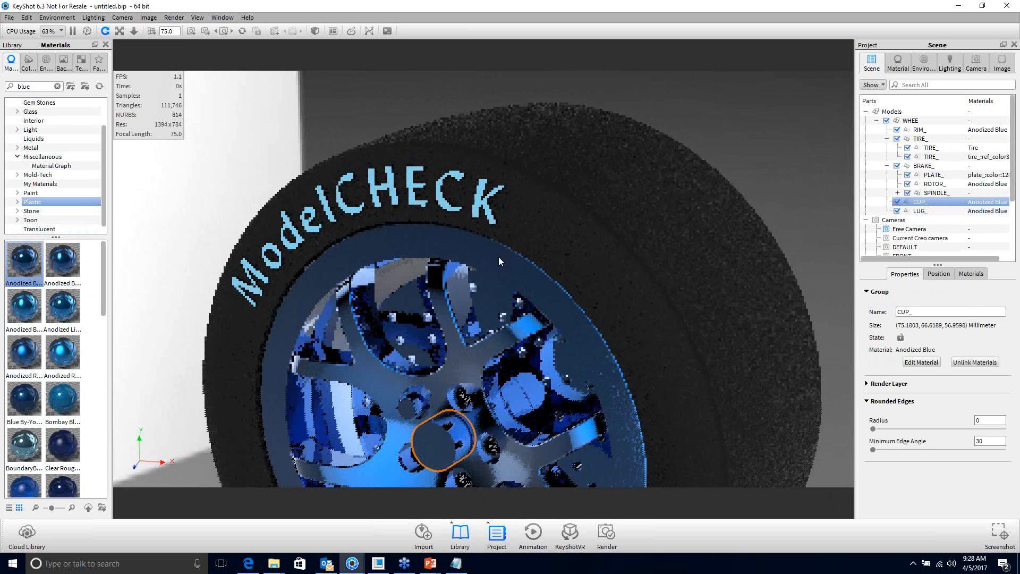
shift+right_click(499, 257)
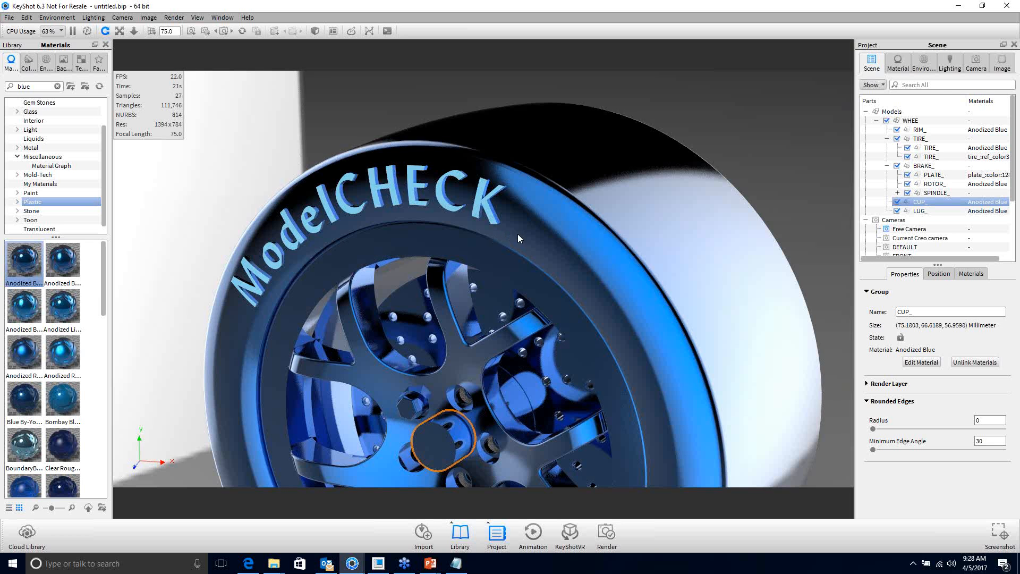
Step: Undo the blue material pastes on the tire, rotor, rim and lug
key(ctrl+z)
key(ctrl+z)
key(ctrl+z)
key(ctrl+z)
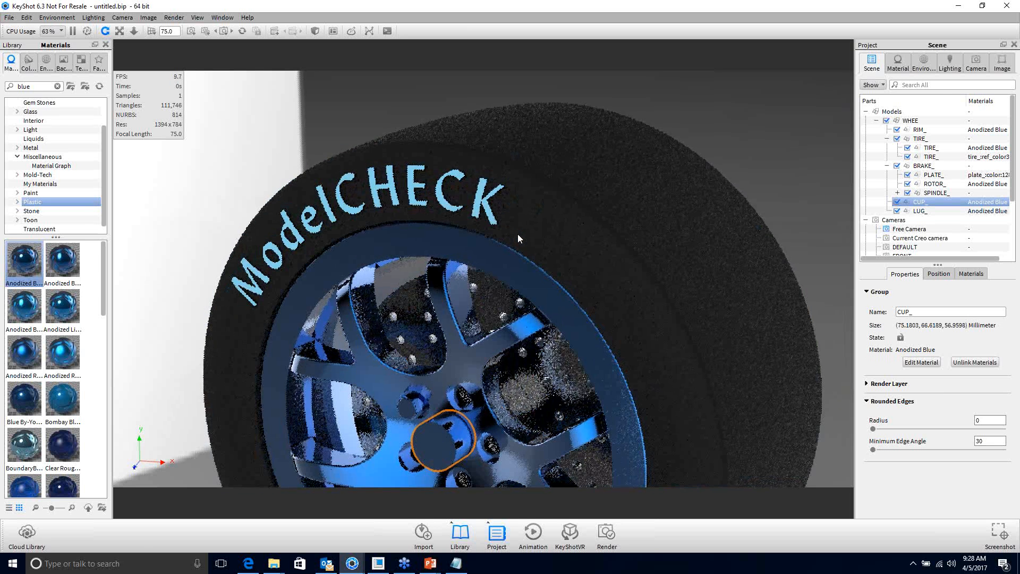
key(ctrl+z)
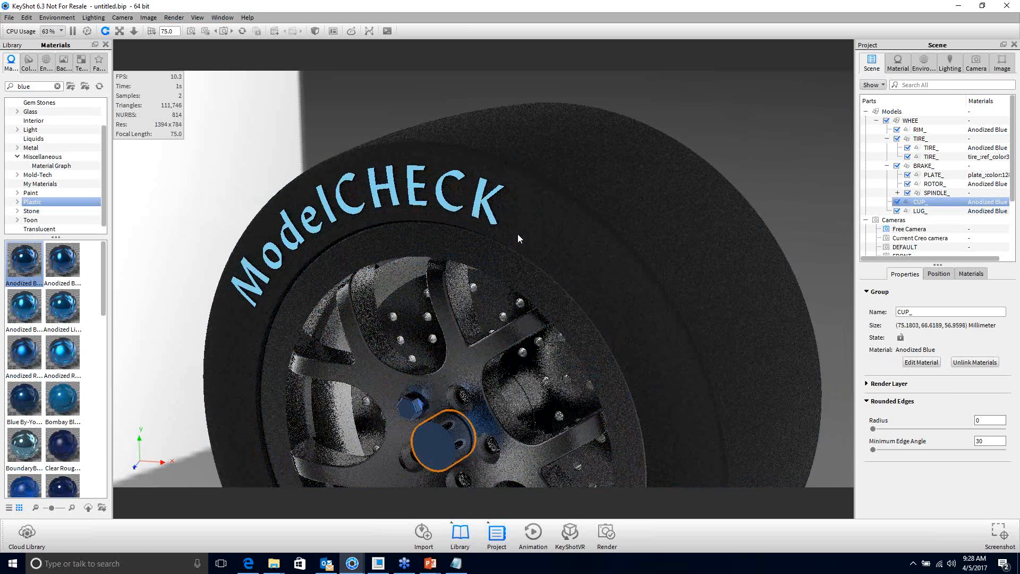
key(ctrl+z)
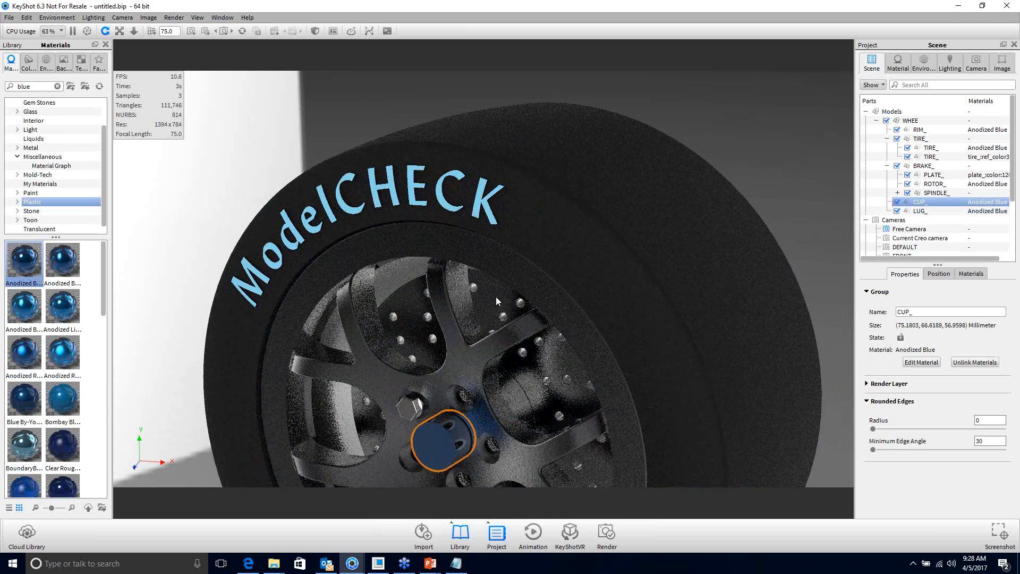
Step: Open the brake rotor's Brass Brushed material for editing and review its texture settings and basic properties
double_click(495, 296)
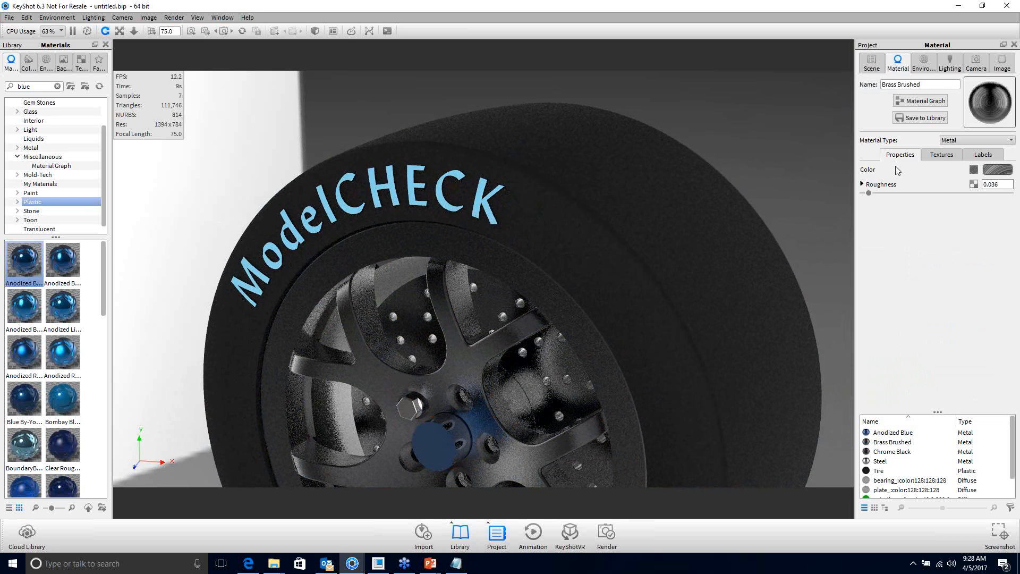
click(939, 155)
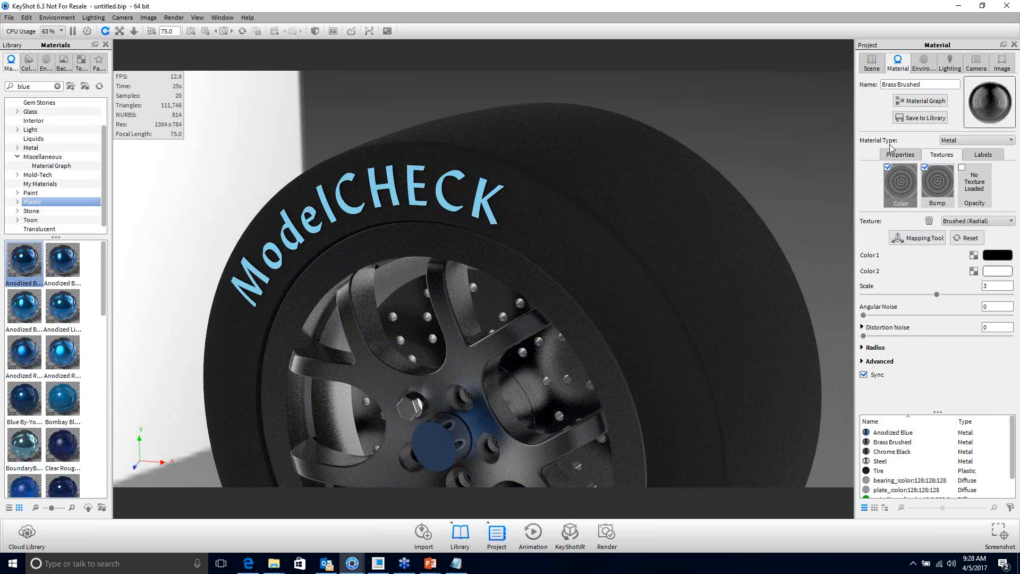
click(899, 155)
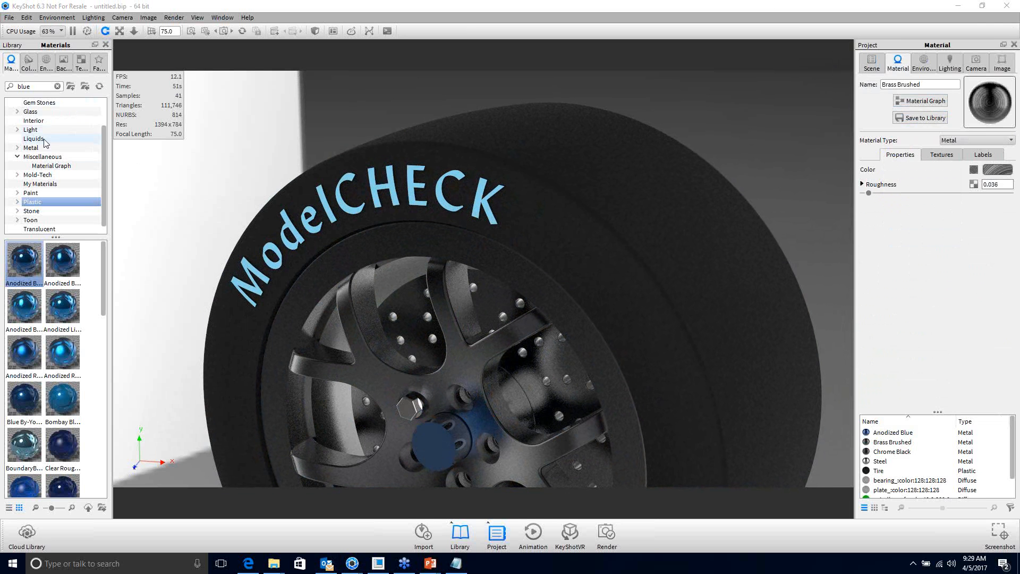
Step: Review the favorite options for a blue library material, and view the Architectural folder in the Favorites library
click(39, 263)
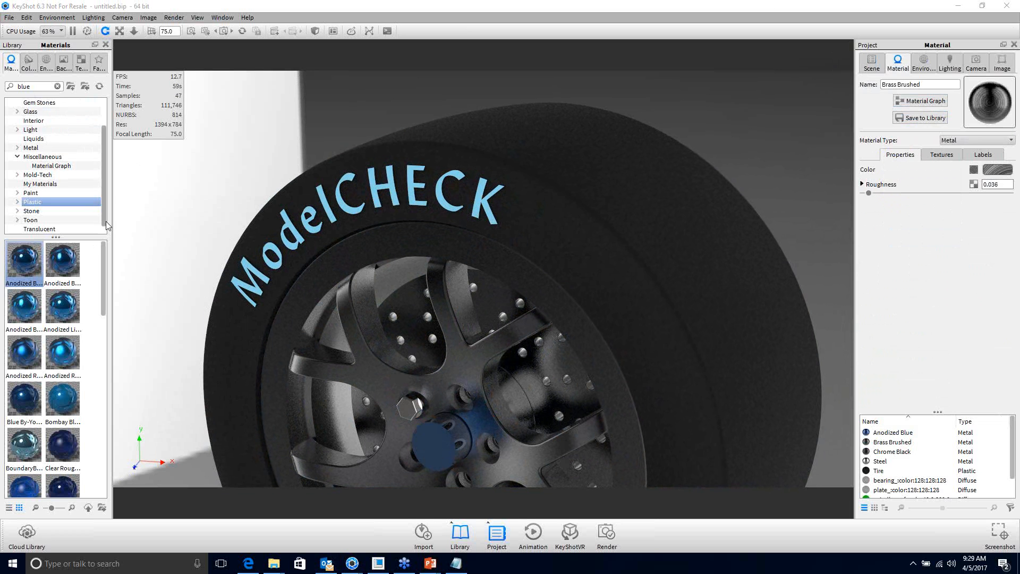
mouse_move(105, 220)
mouse_down()
mouse_move(106, 234)
mouse_move(105, 218)
mouse_up()
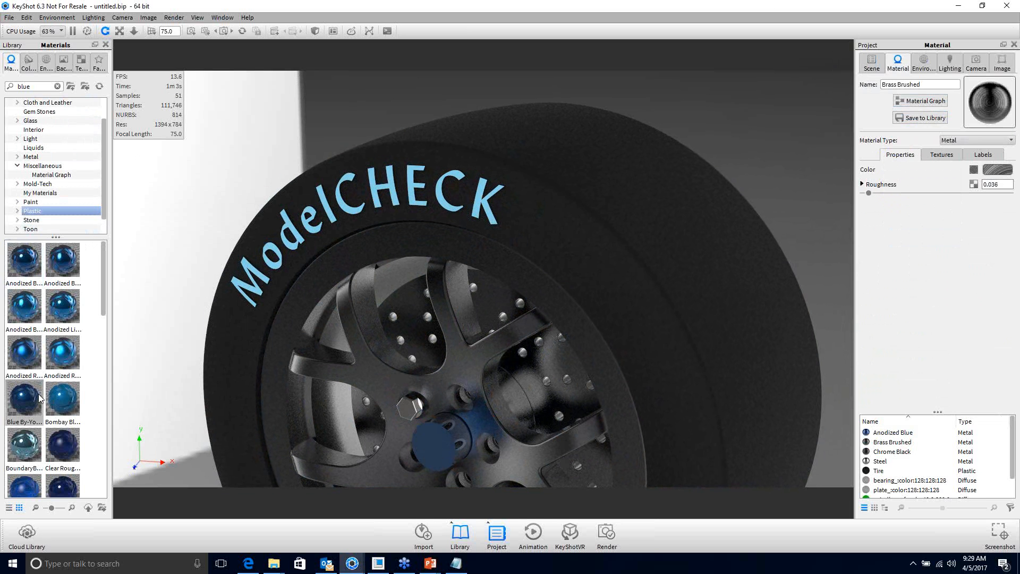
right_click(70, 401)
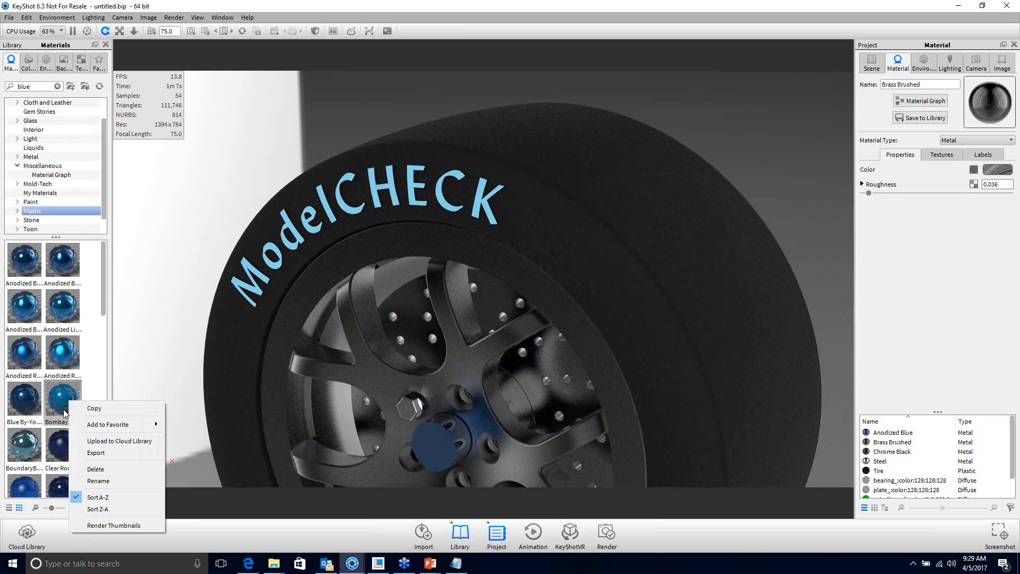
mouse_move(96, 428)
drag(103, 158, 109, 131)
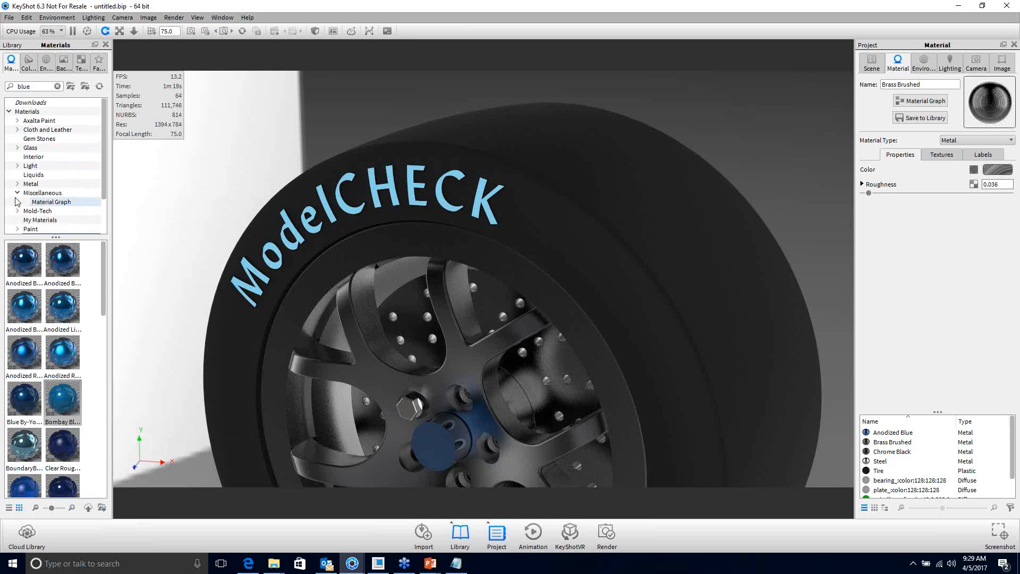
click(98, 72)
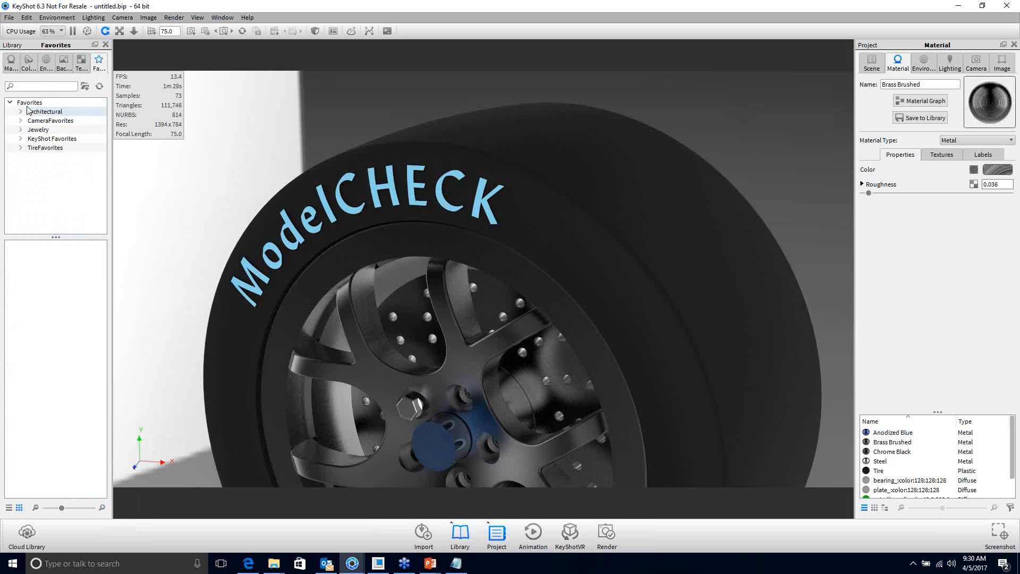
click(46, 111)
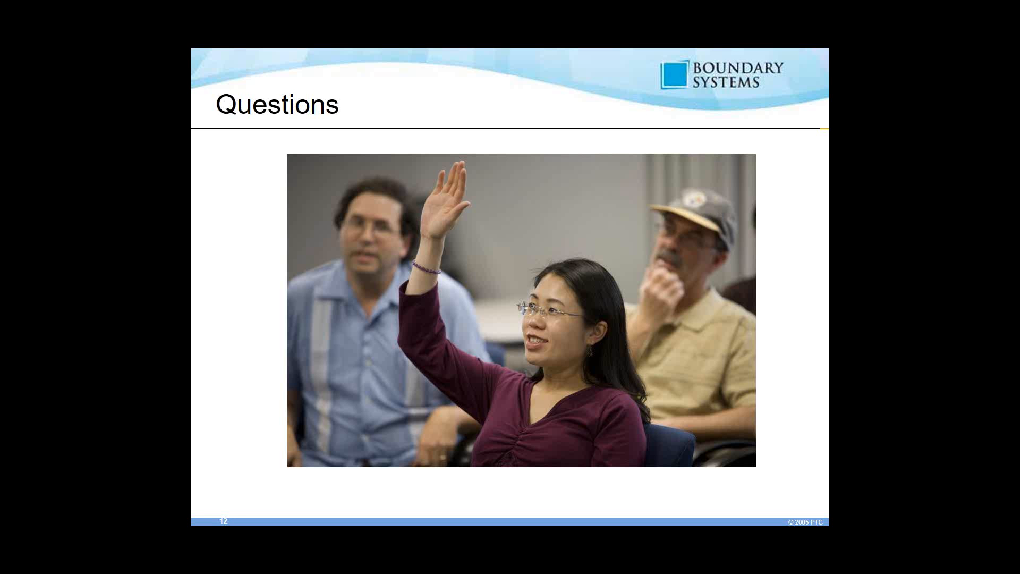
key(Right)
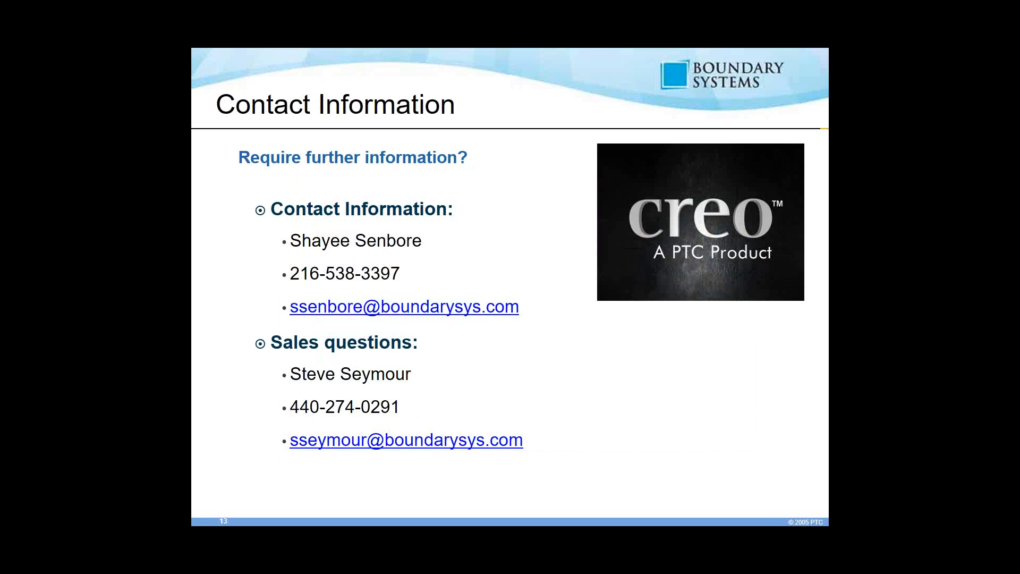